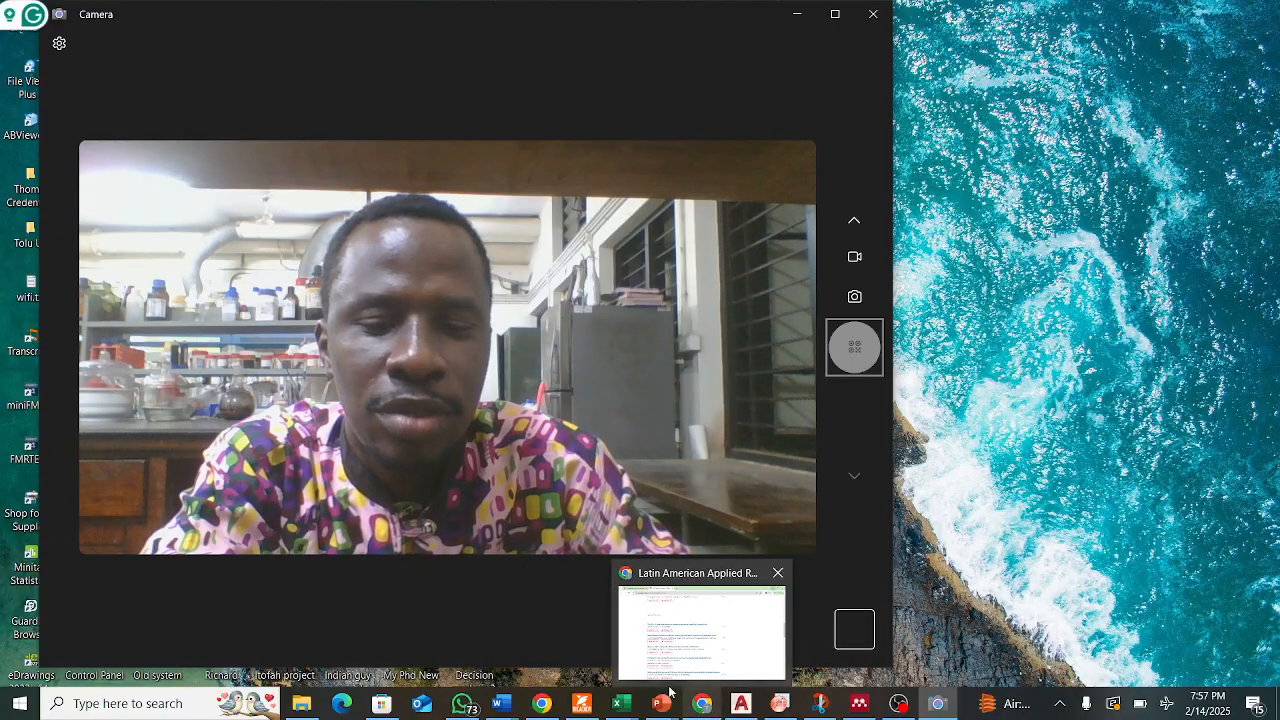
Switch to the rule of mixture calculations workbook in Excel and inspect the 1% density formula in B4
mouse_move(638, 692)
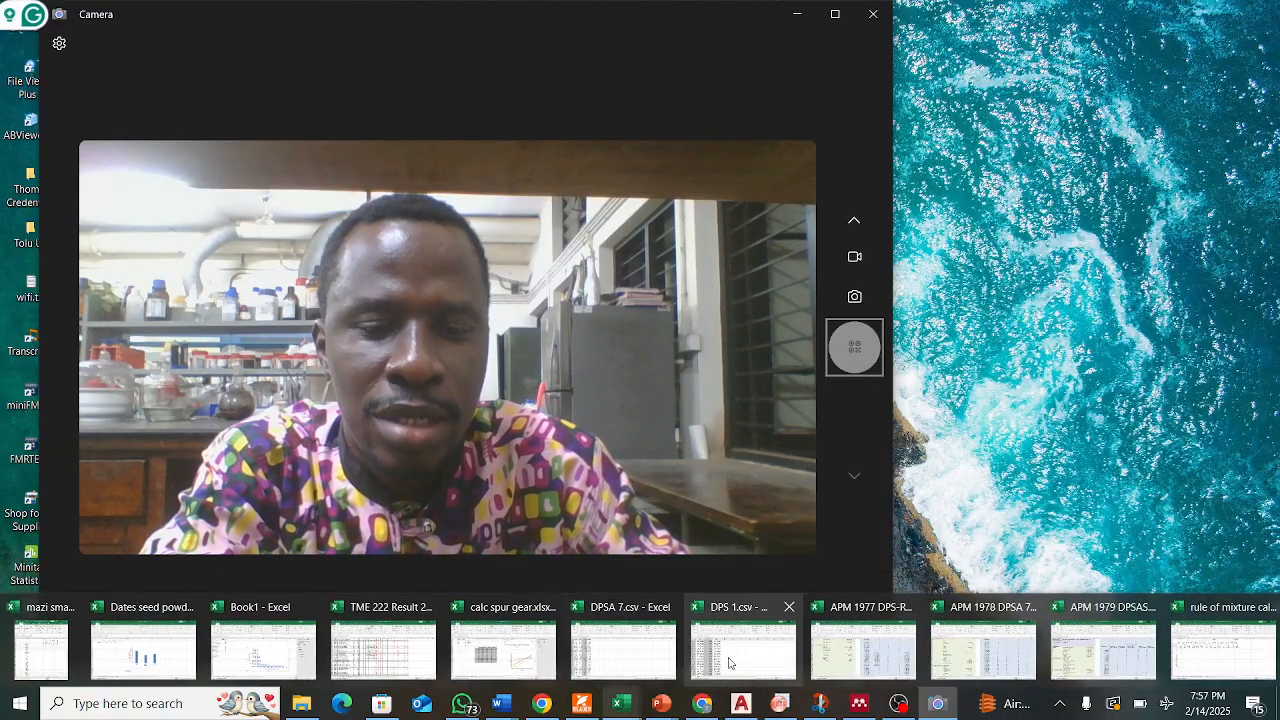
mouse_move(1078, 637)
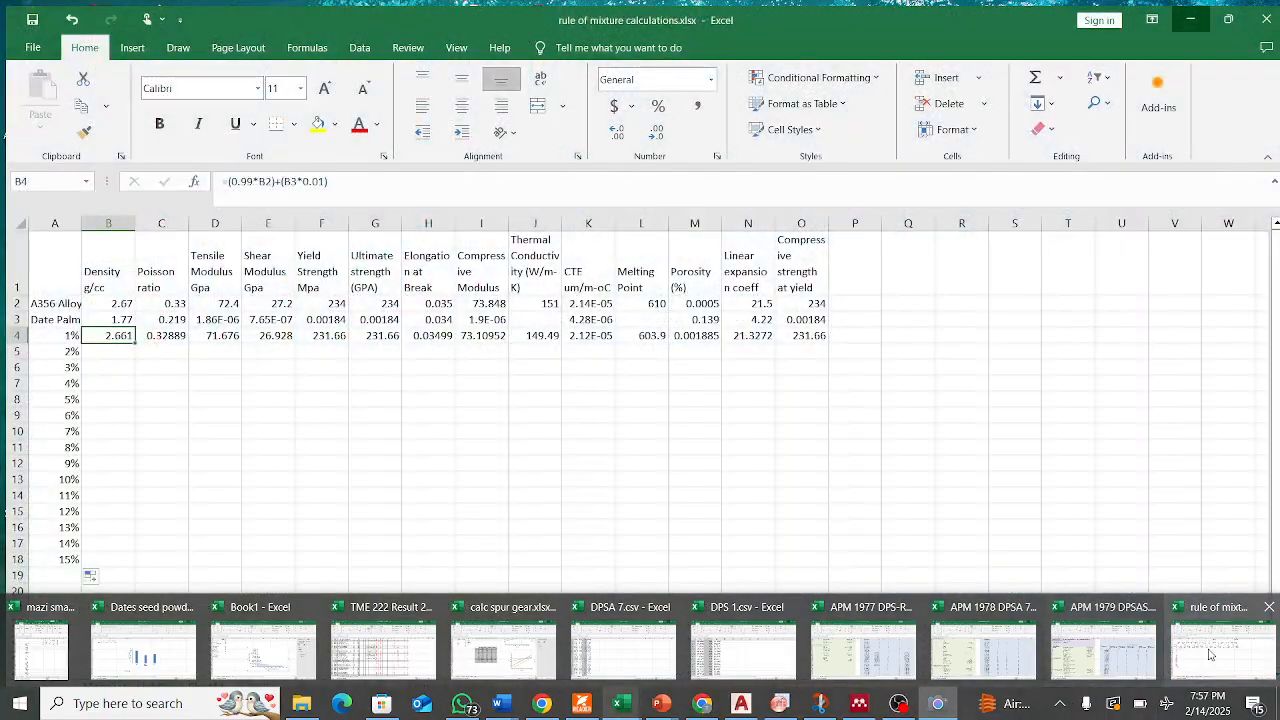
click(1220, 648)
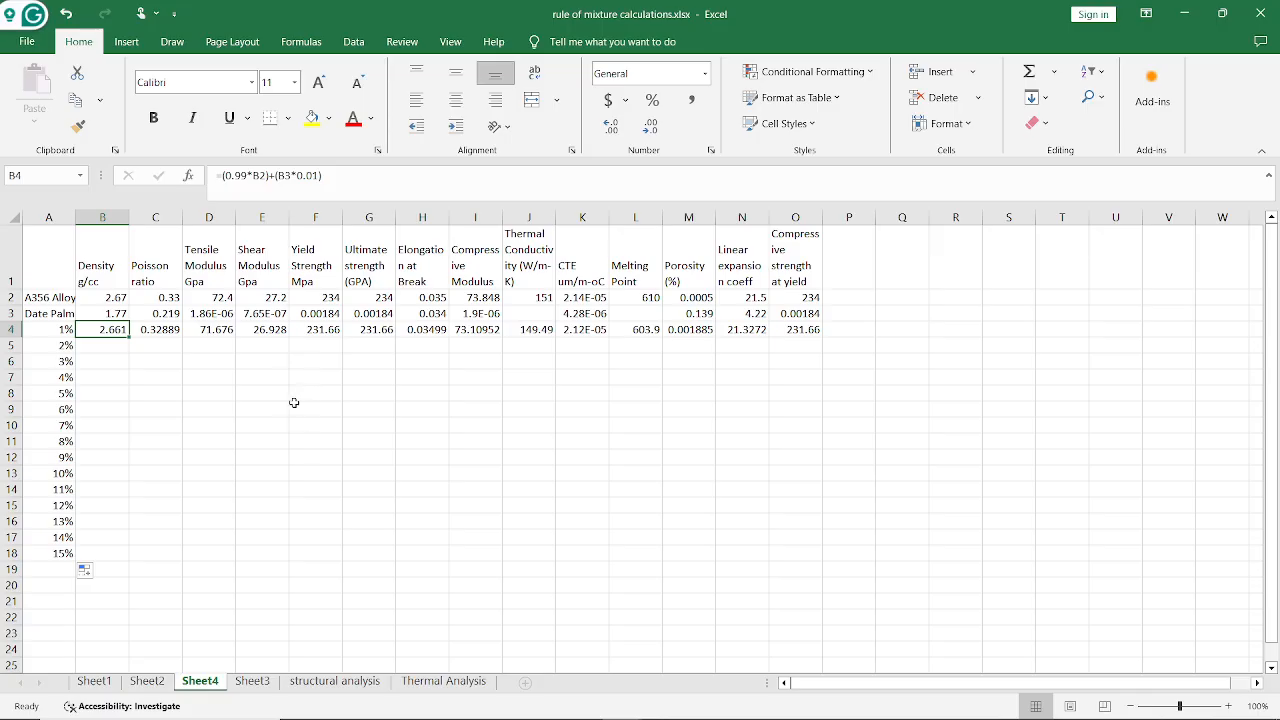
click(99, 313)
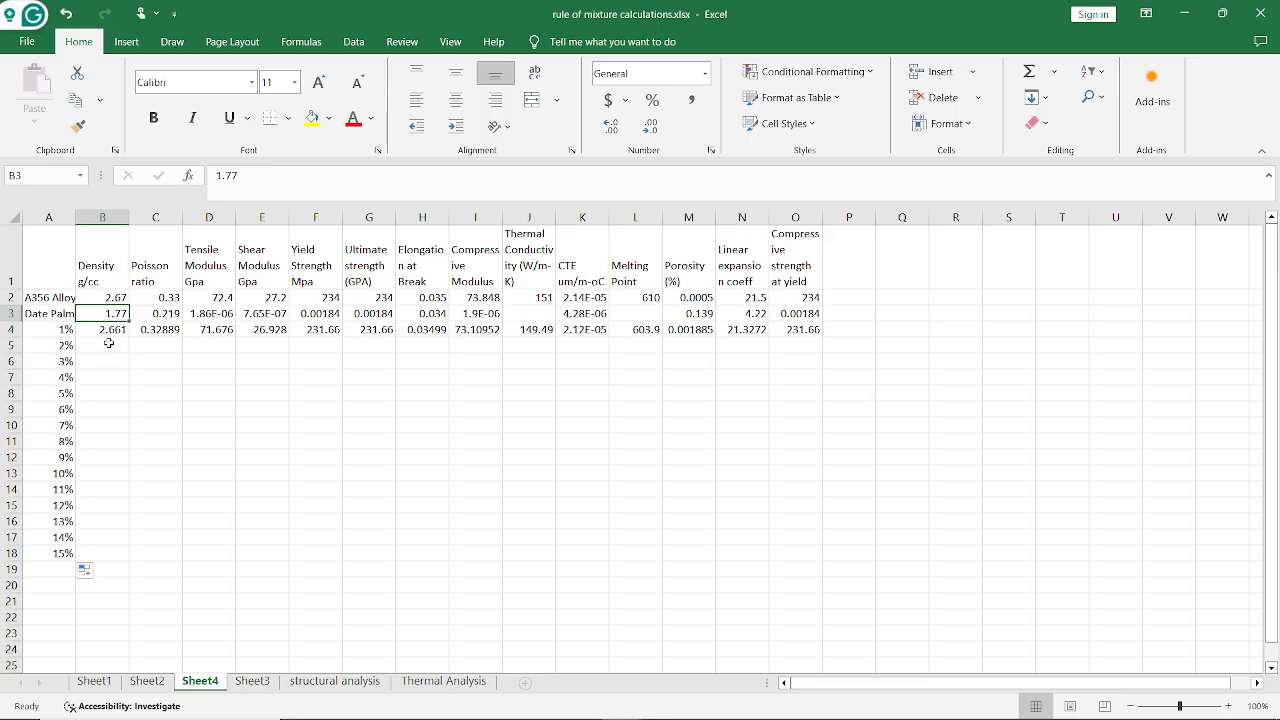
double_click(115, 329)
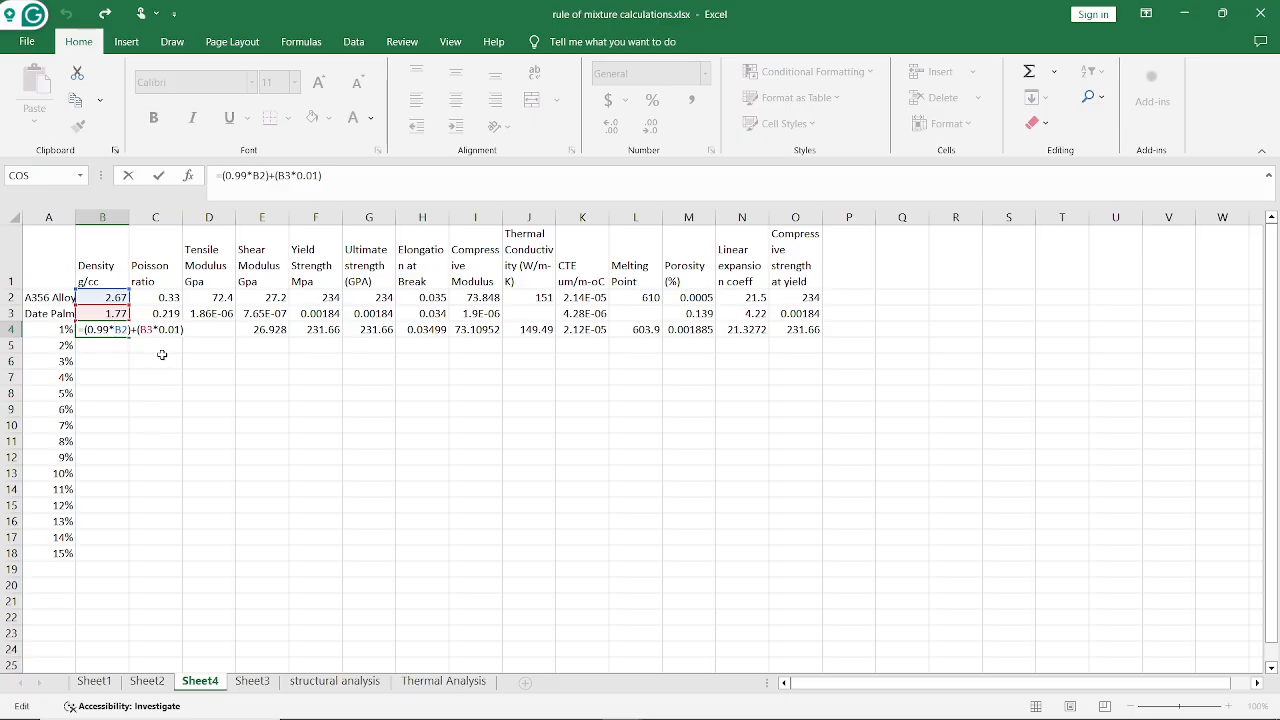
key(Return)
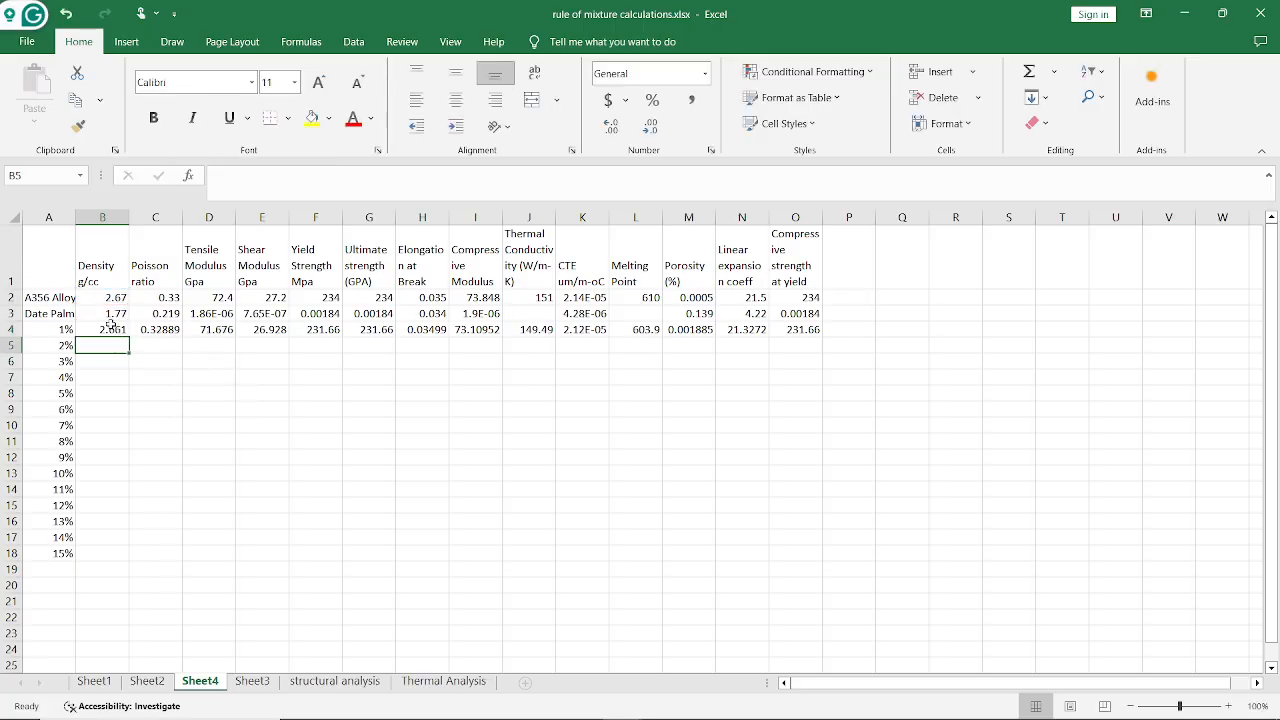
Fill the 1% row formulas for all properties from density to compressive strength at yield (B4:O4) down to the 15% row
click(107, 329)
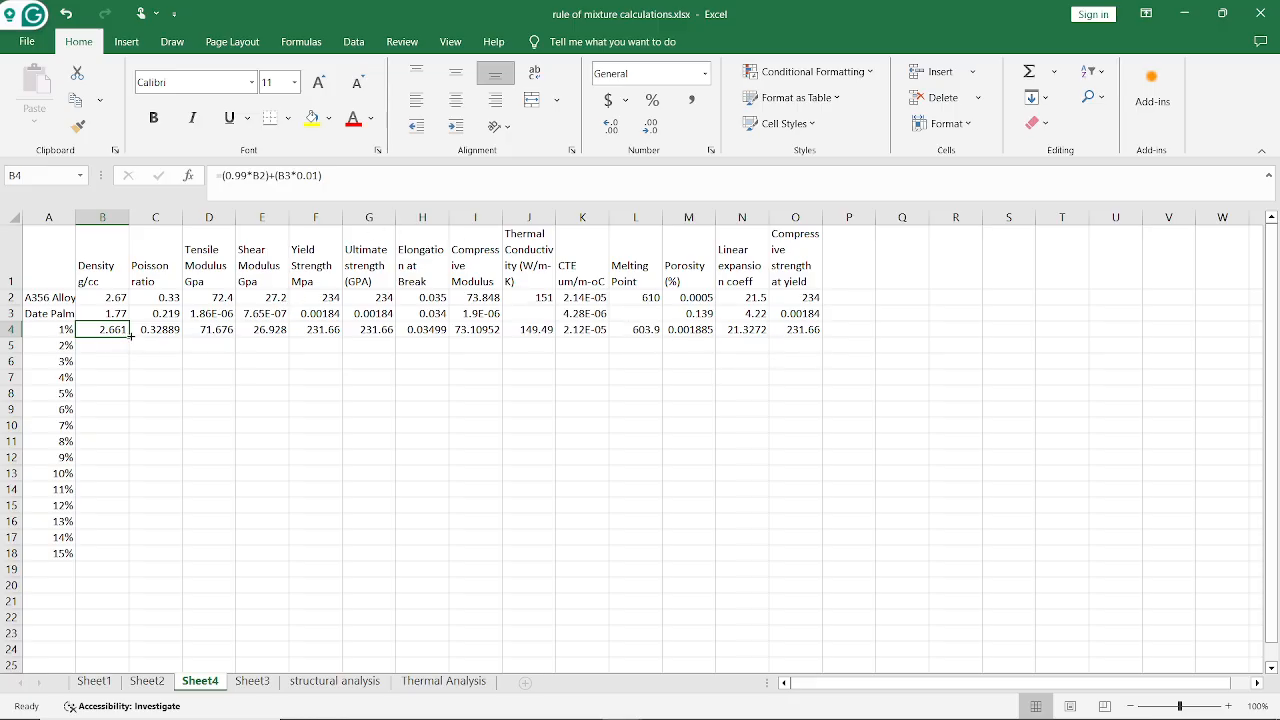
drag(130, 336, 118, 564)
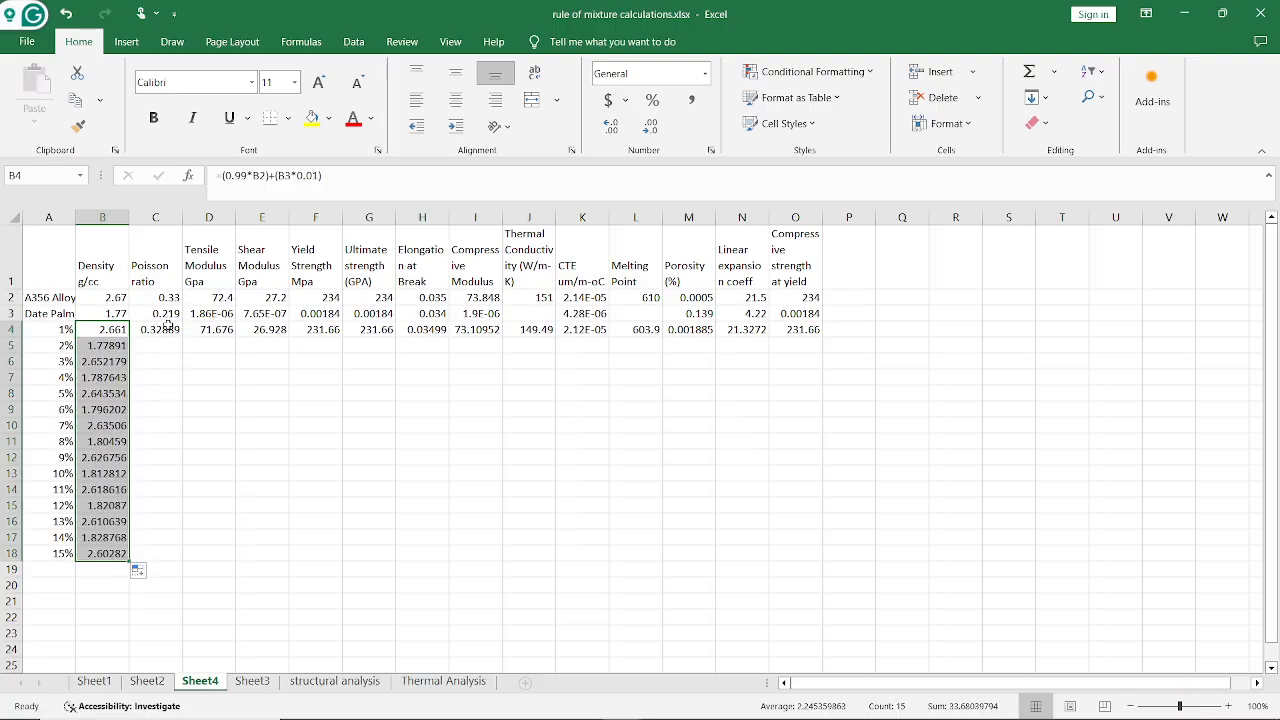
click(168, 328)
drag(181, 337, 170, 556)
click(214, 328)
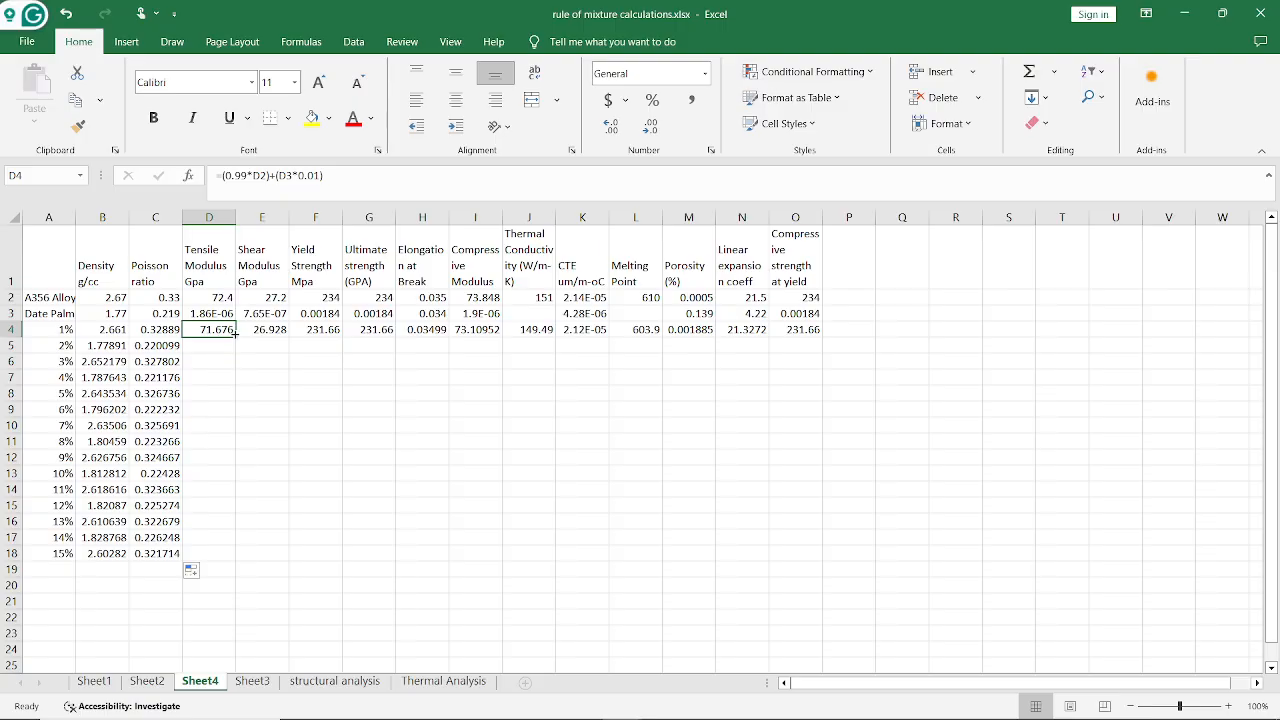
drag(236, 336, 811, 532)
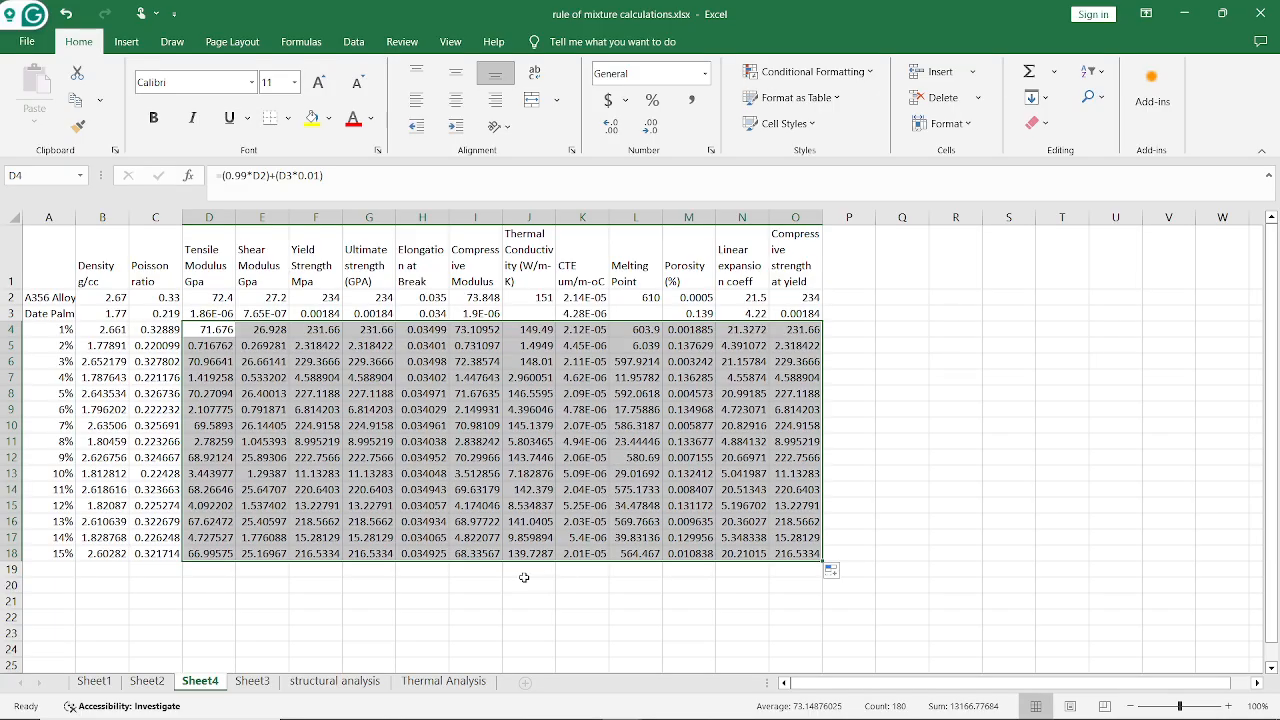
Find Workbench 2021 R2 through the Windows search and launch it
mouse_move(200, 718)
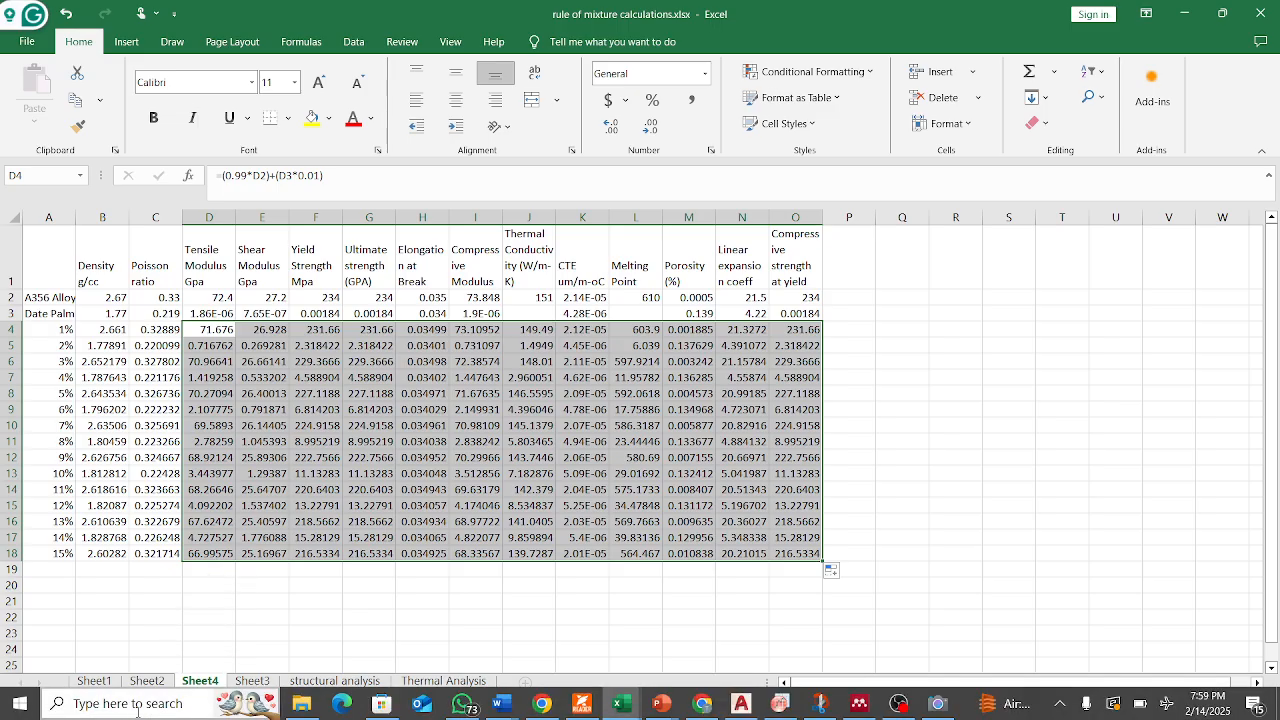
click(137, 705)
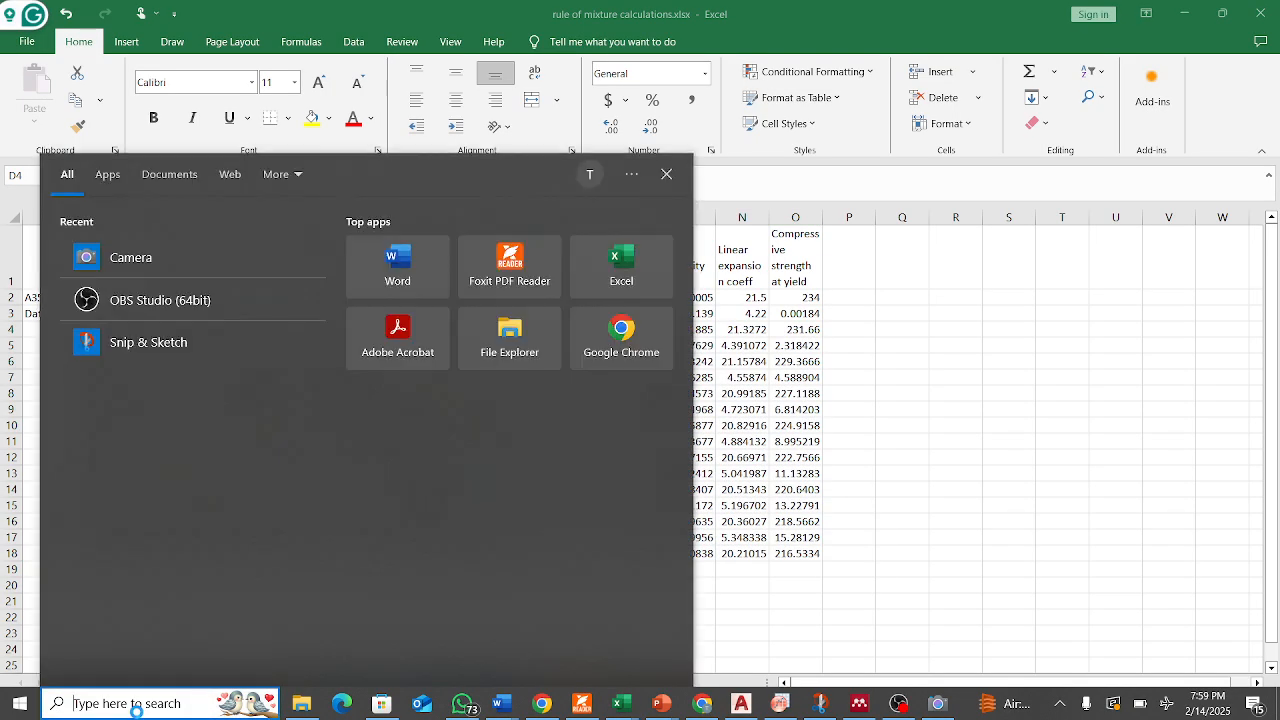
text(work)
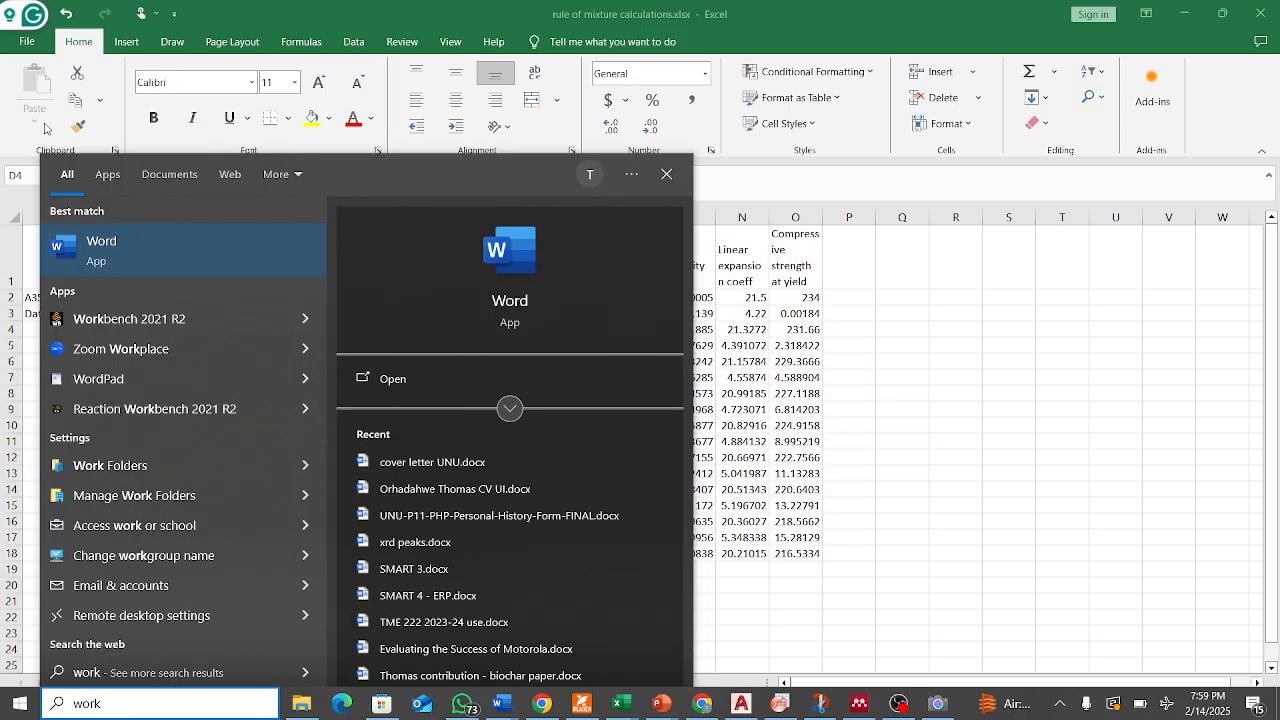
key(Escape)
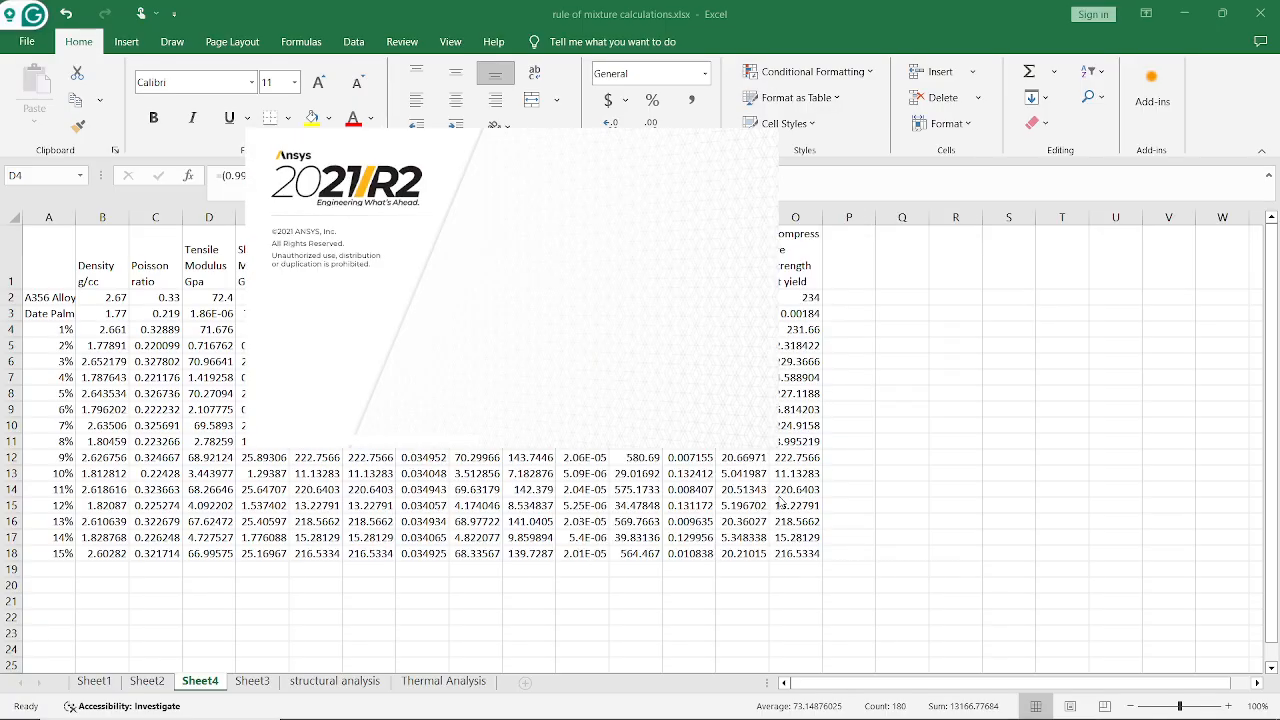
Switch to OBS Studio, check the recording hotkeys in its settings, and return to Workbench
mouse_move(662, 716)
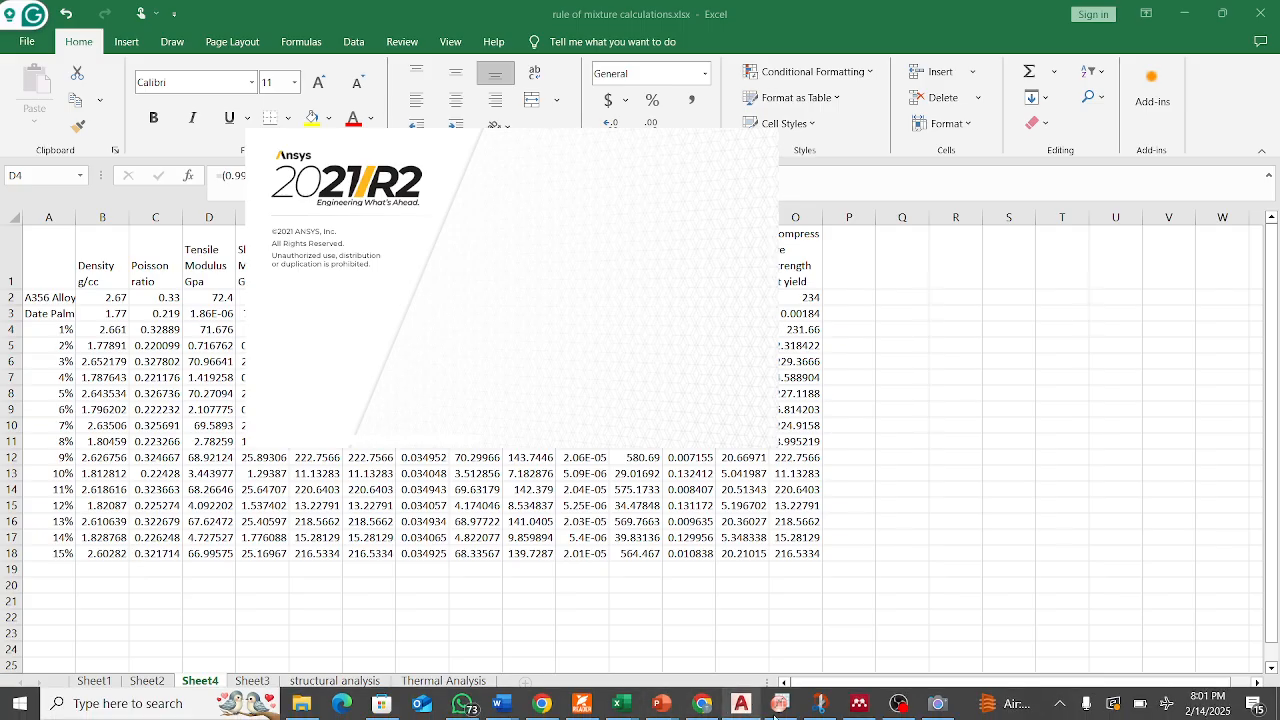
click(903, 710)
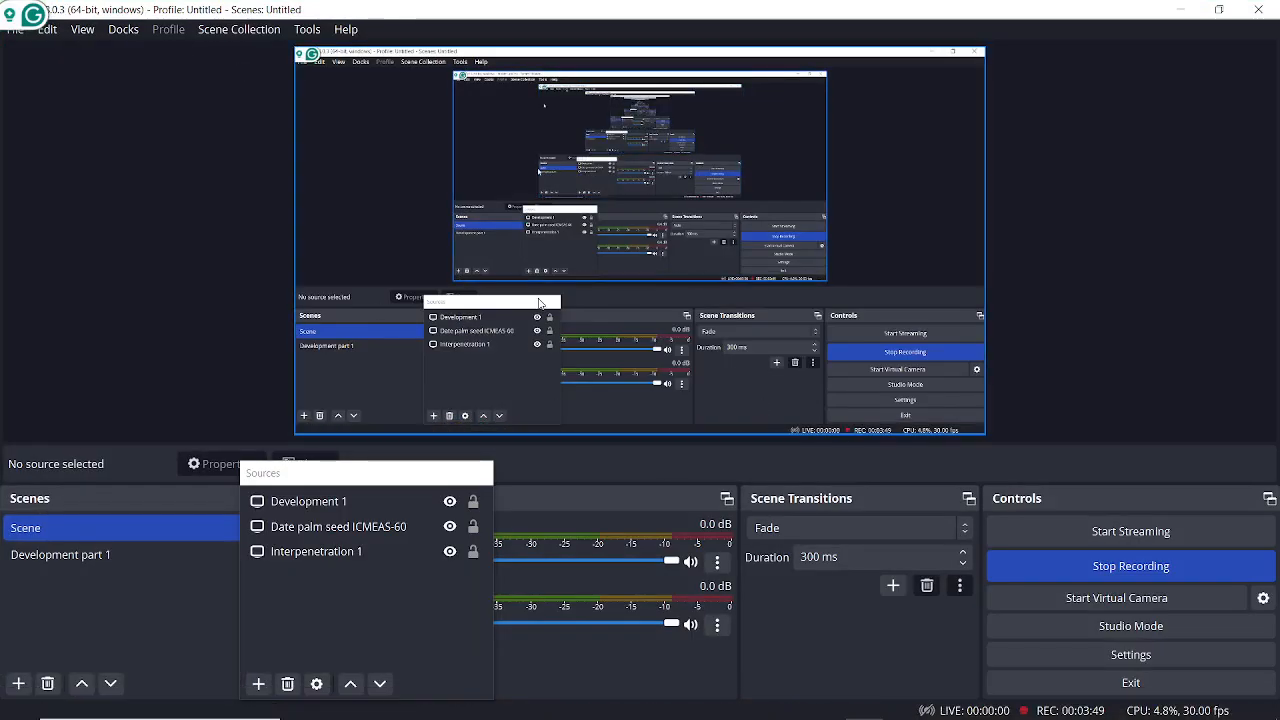
click(1130, 655)
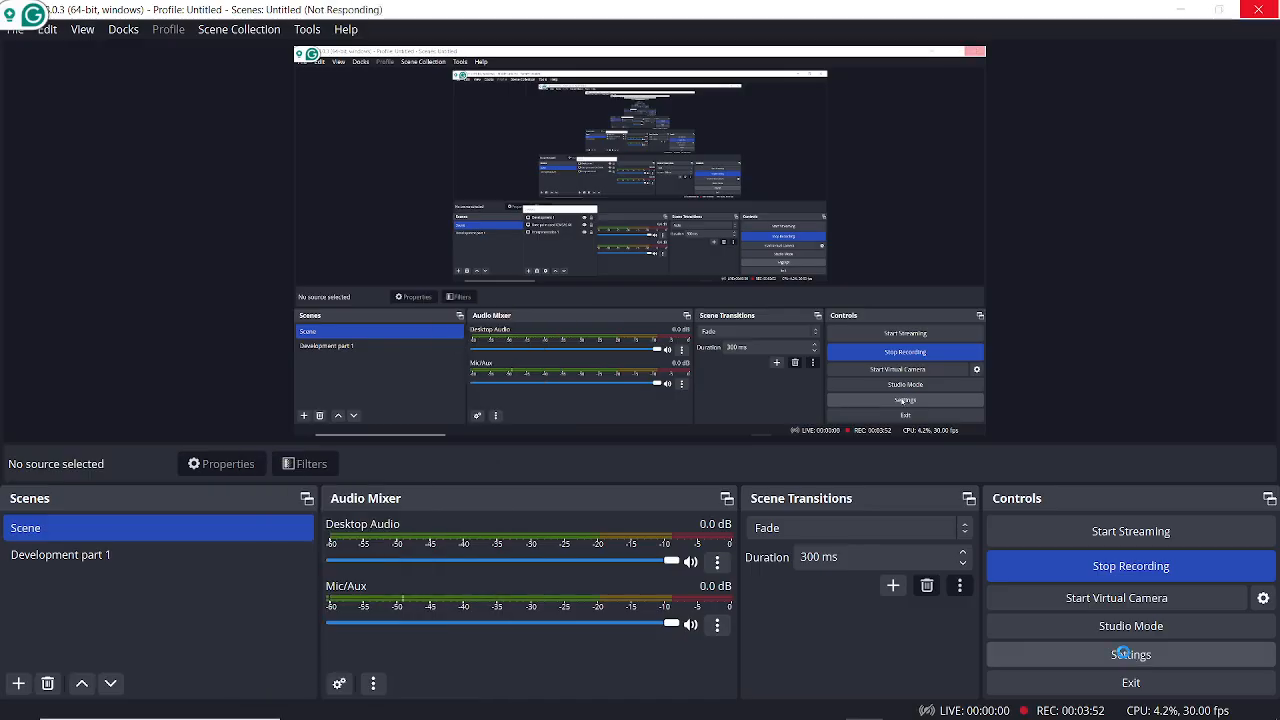
scroll(880, 395, down, 3)
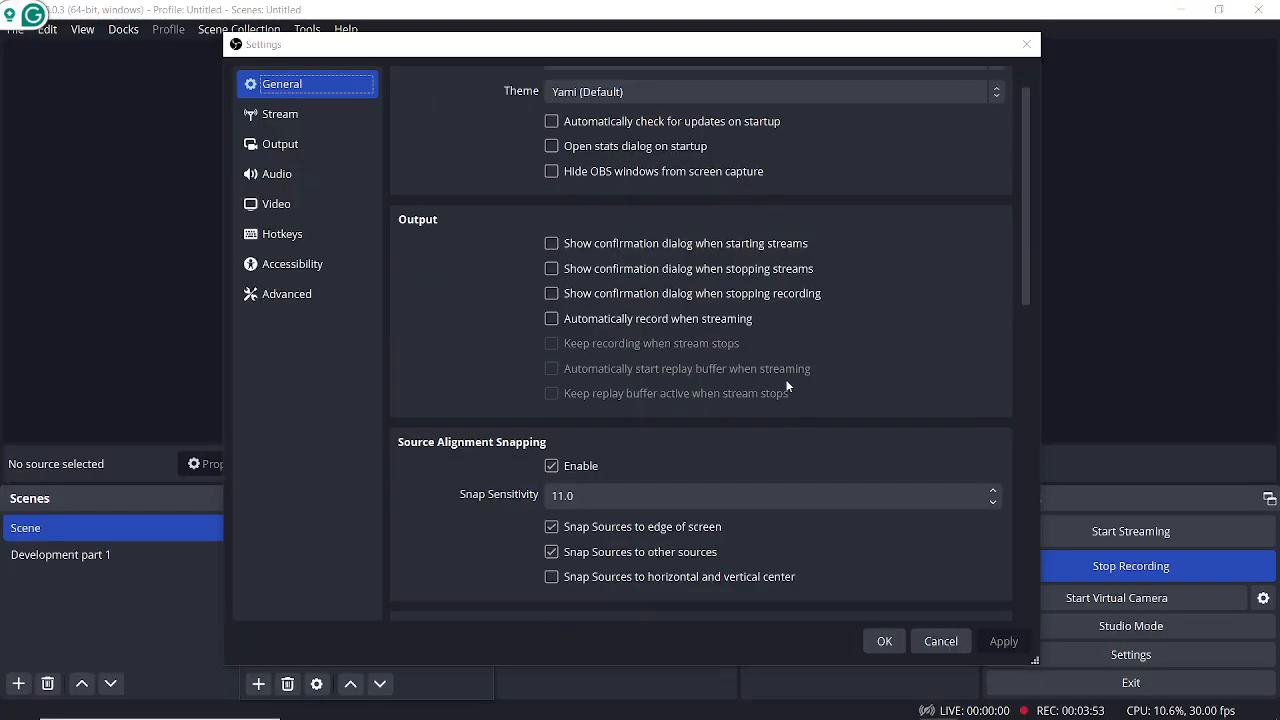
click(289, 236)
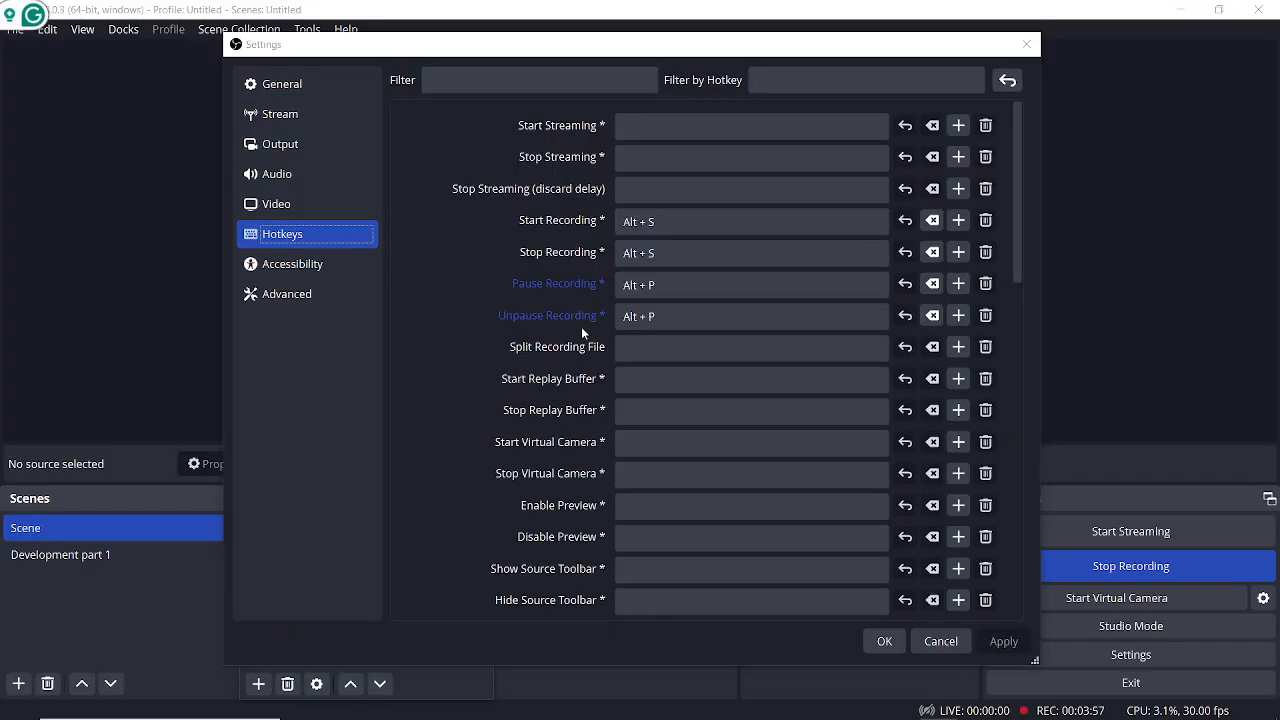
click(1022, 48)
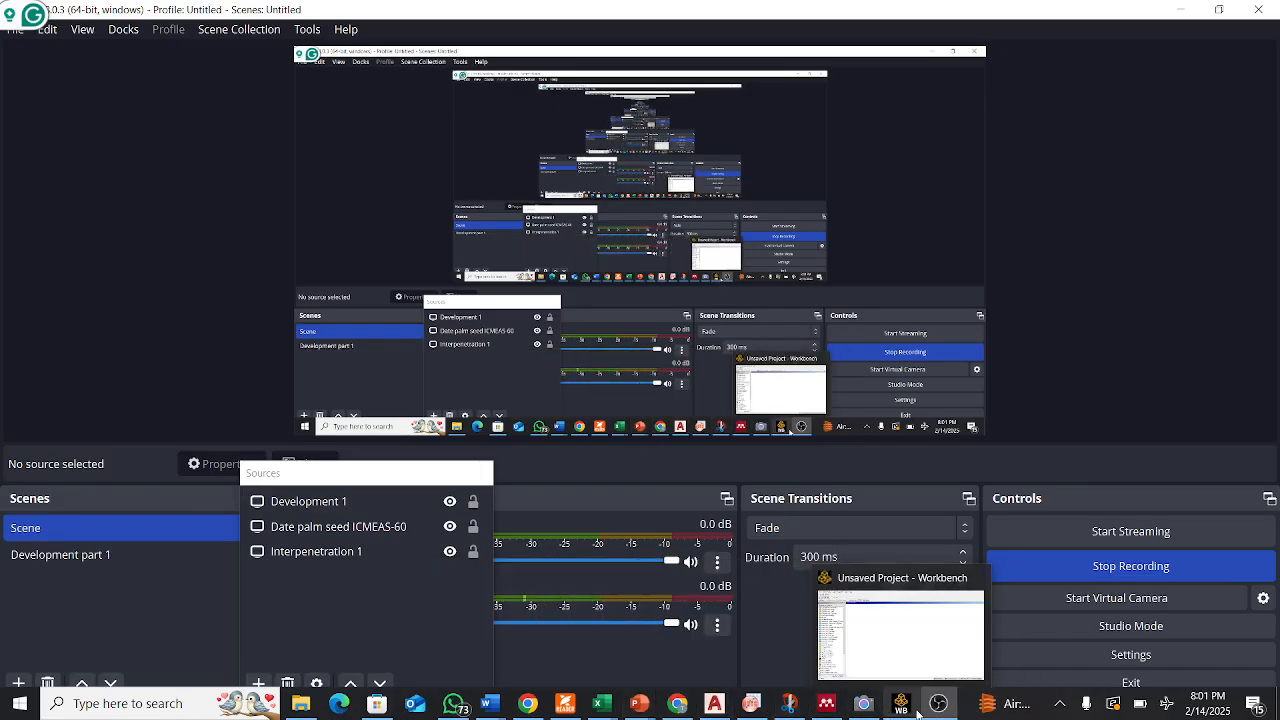
click(1174, 8)
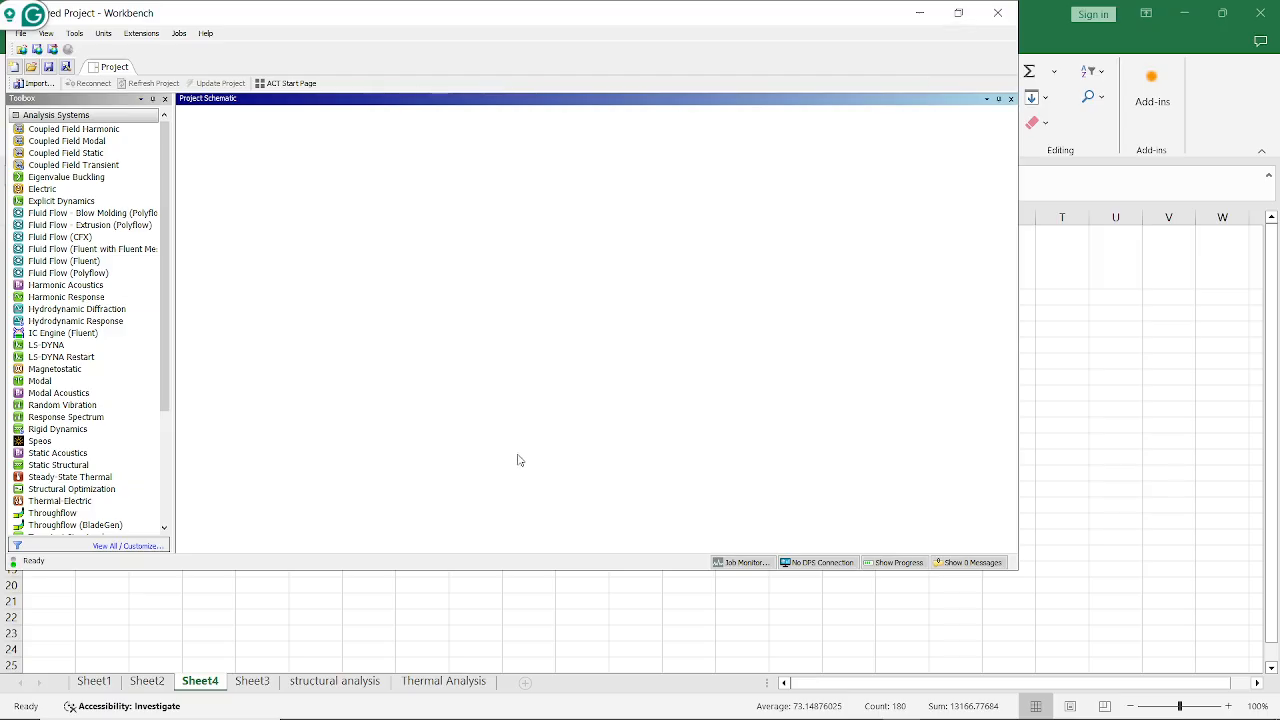
Add a Static Structural analysis system to the empty project schematic
key(alt)
scroll(118, 303, down, 4)
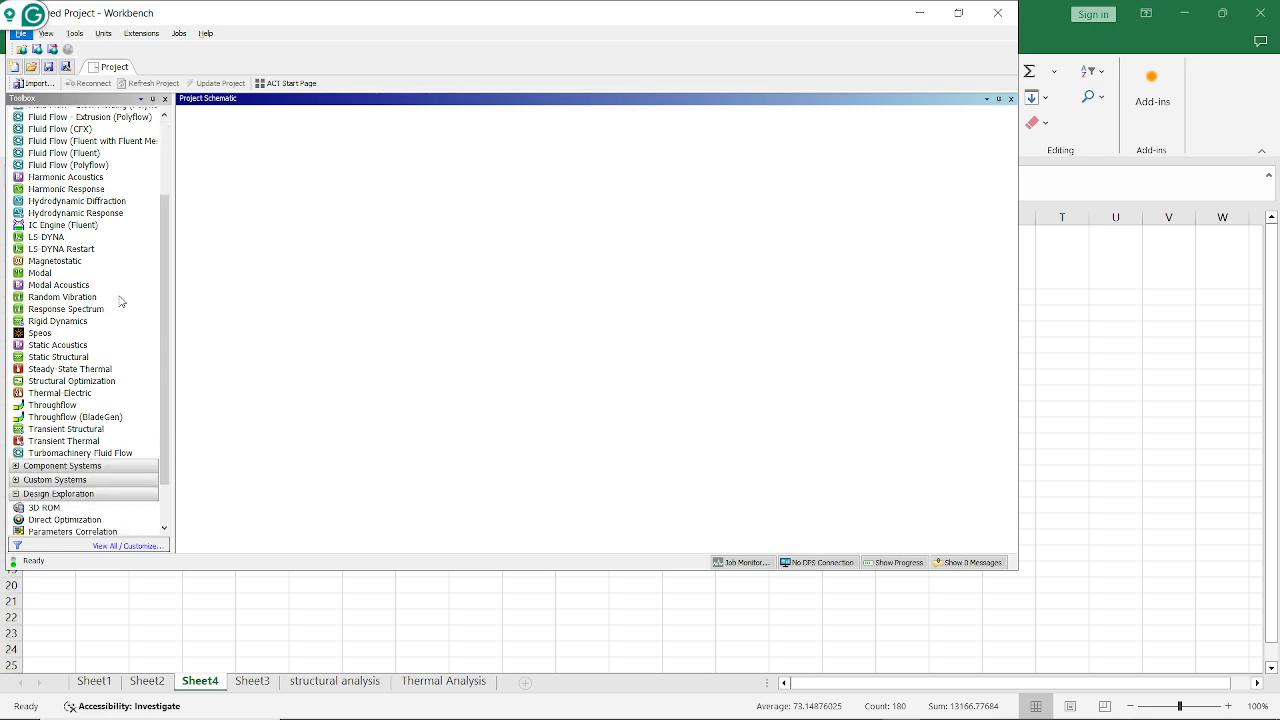
scroll(118, 303, up, 5)
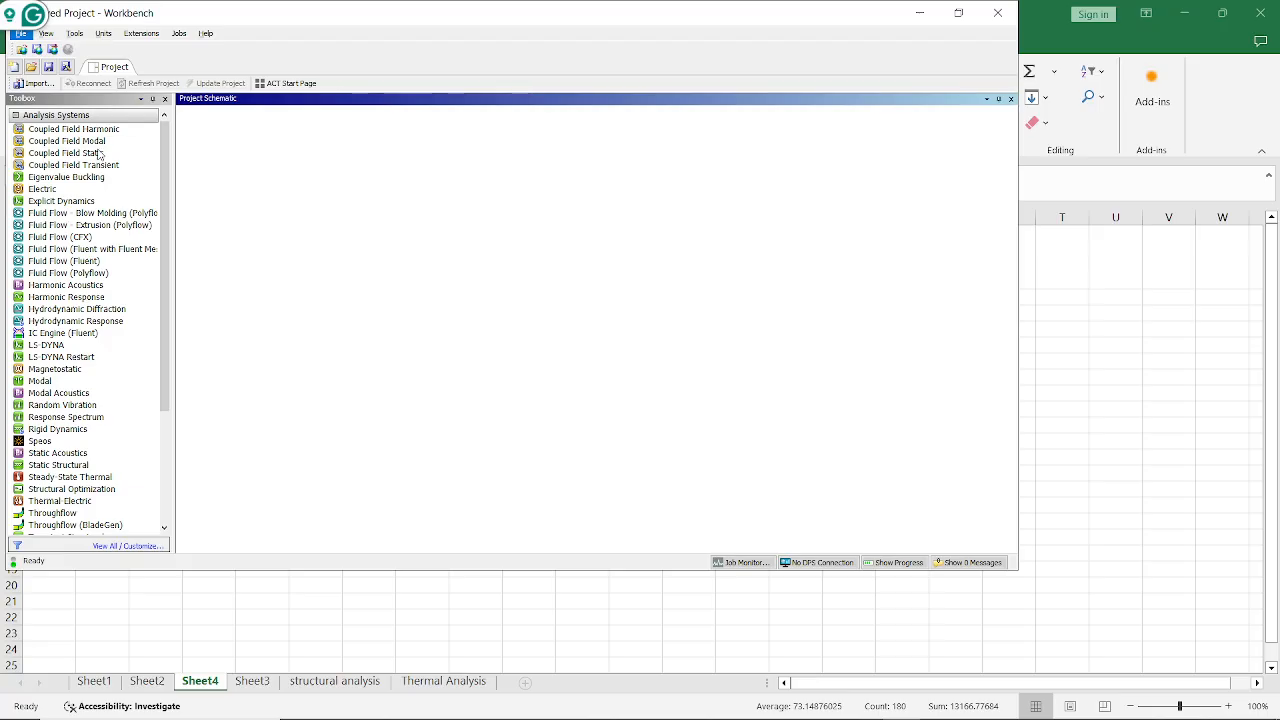
scroll(117, 314, down, 3)
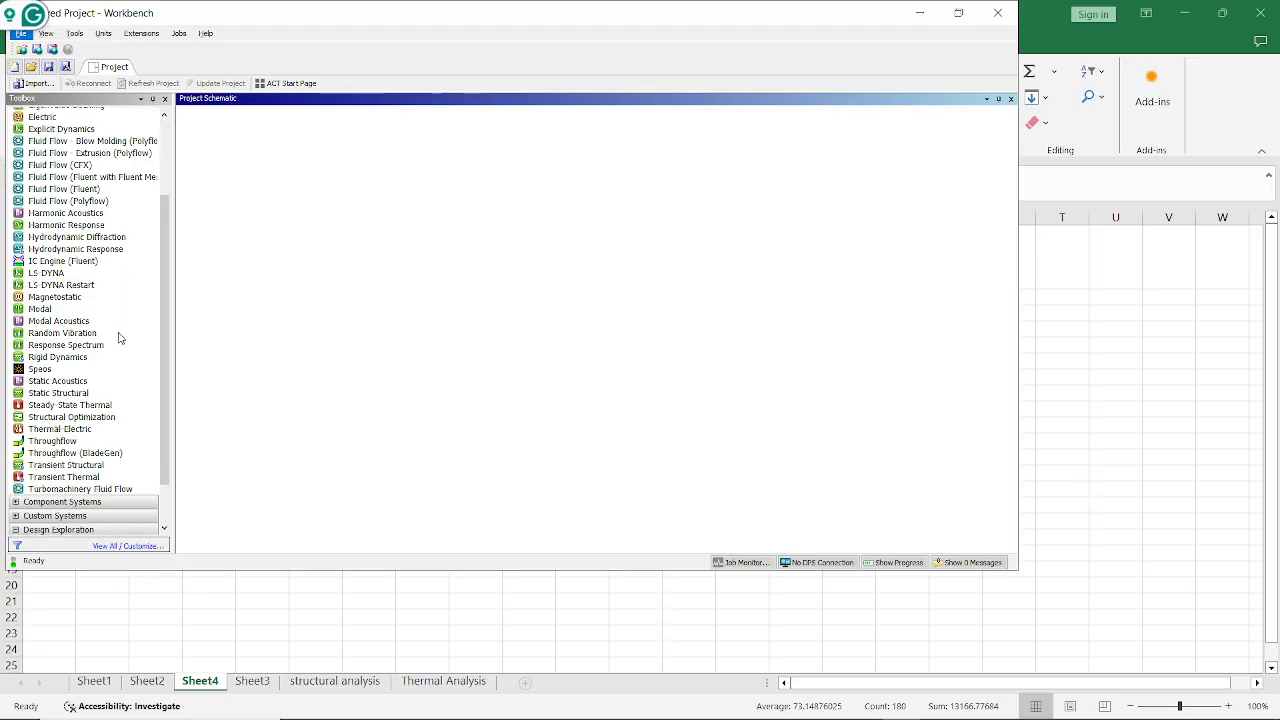
scroll(117, 334, up, 3)
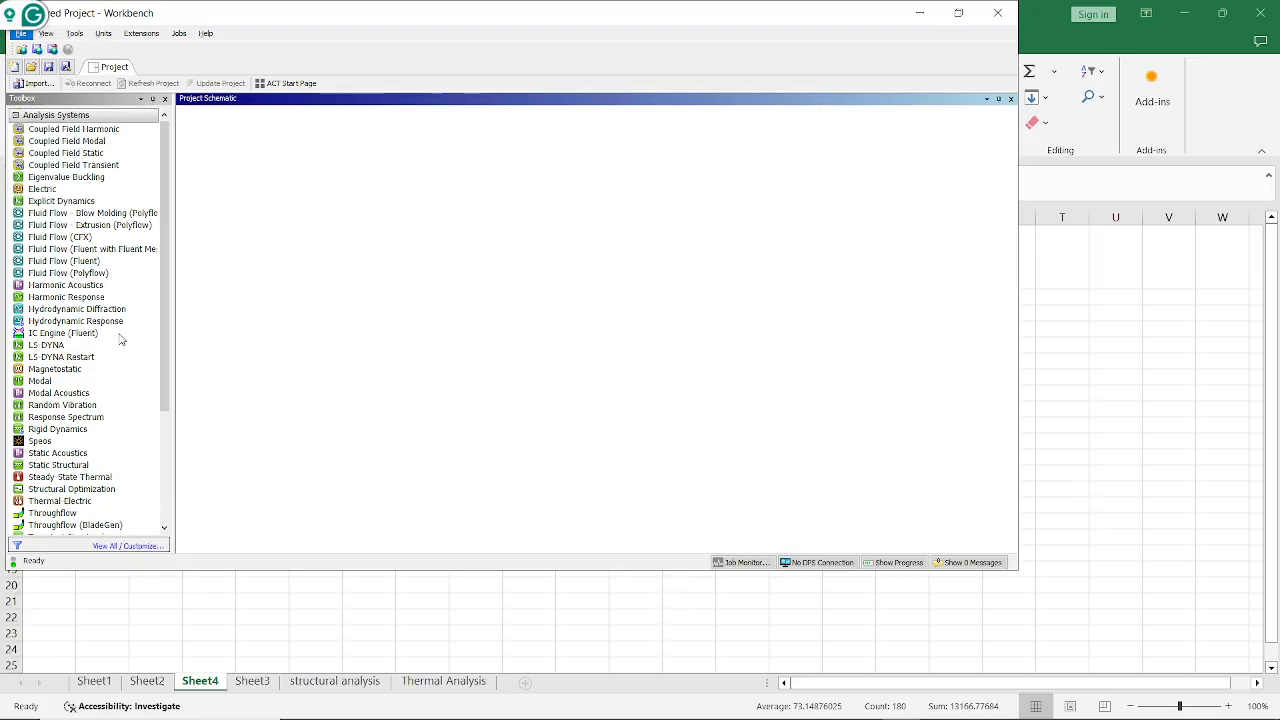
scroll(131, 336, down, 2)
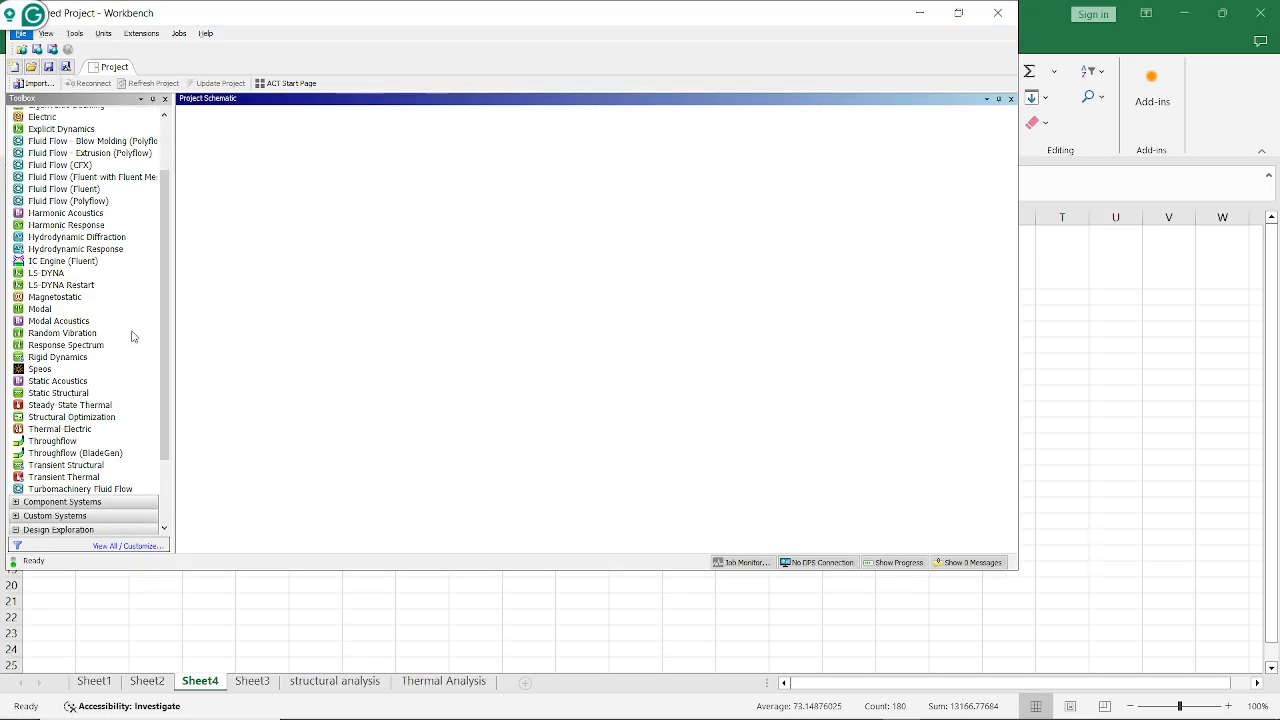
click(73, 393)
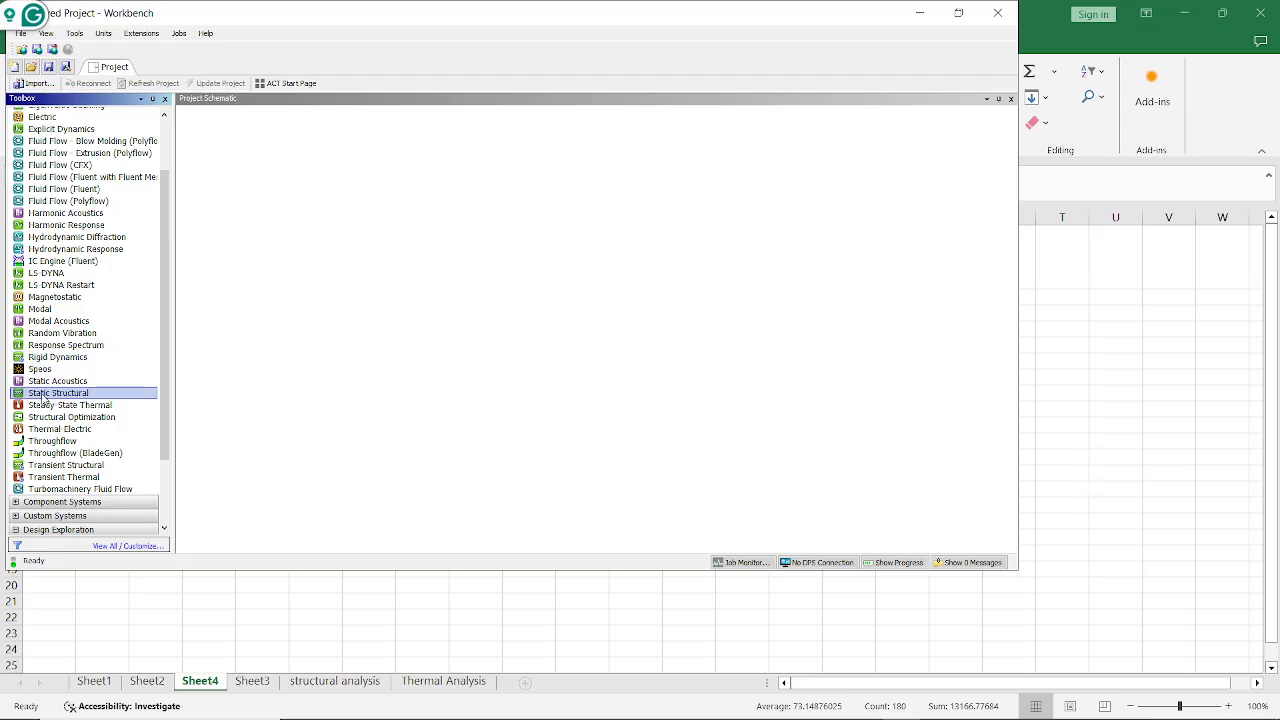
drag(44, 398, 258, 186)
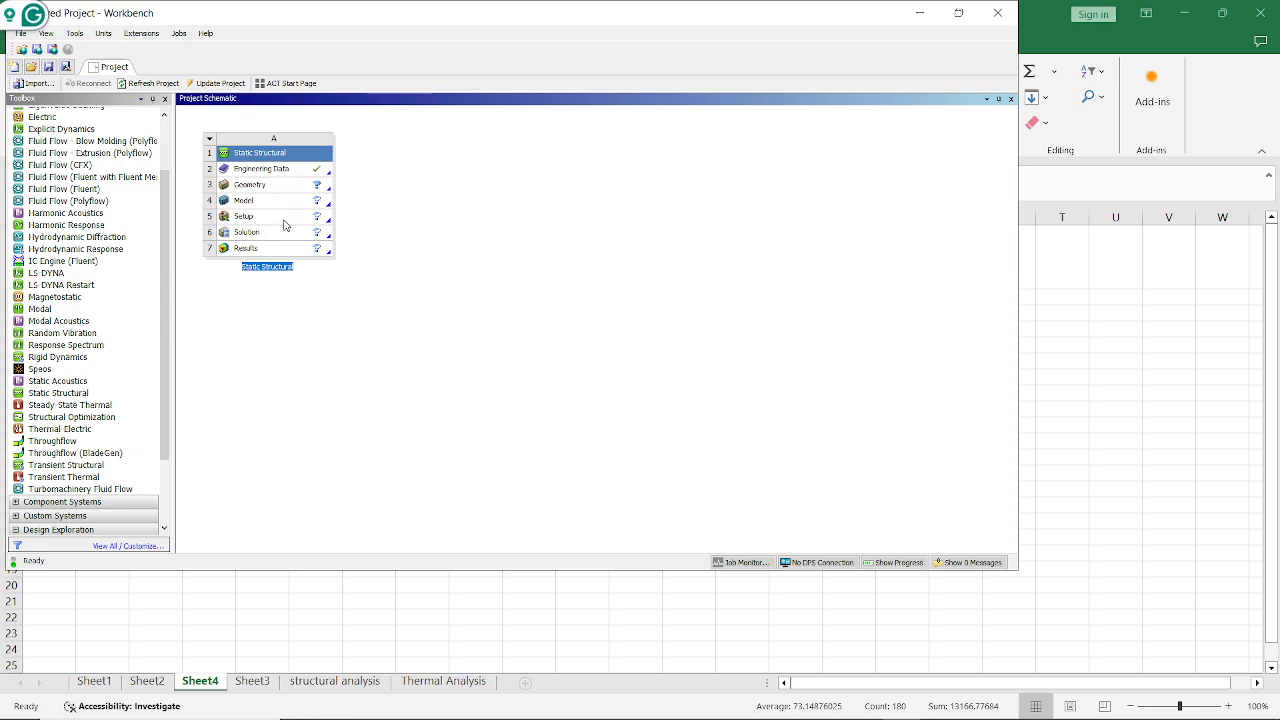
Open the Static Structural system's Engineering Data for editing in a maximized window and review the Structural Steel properties
click(258, 172)
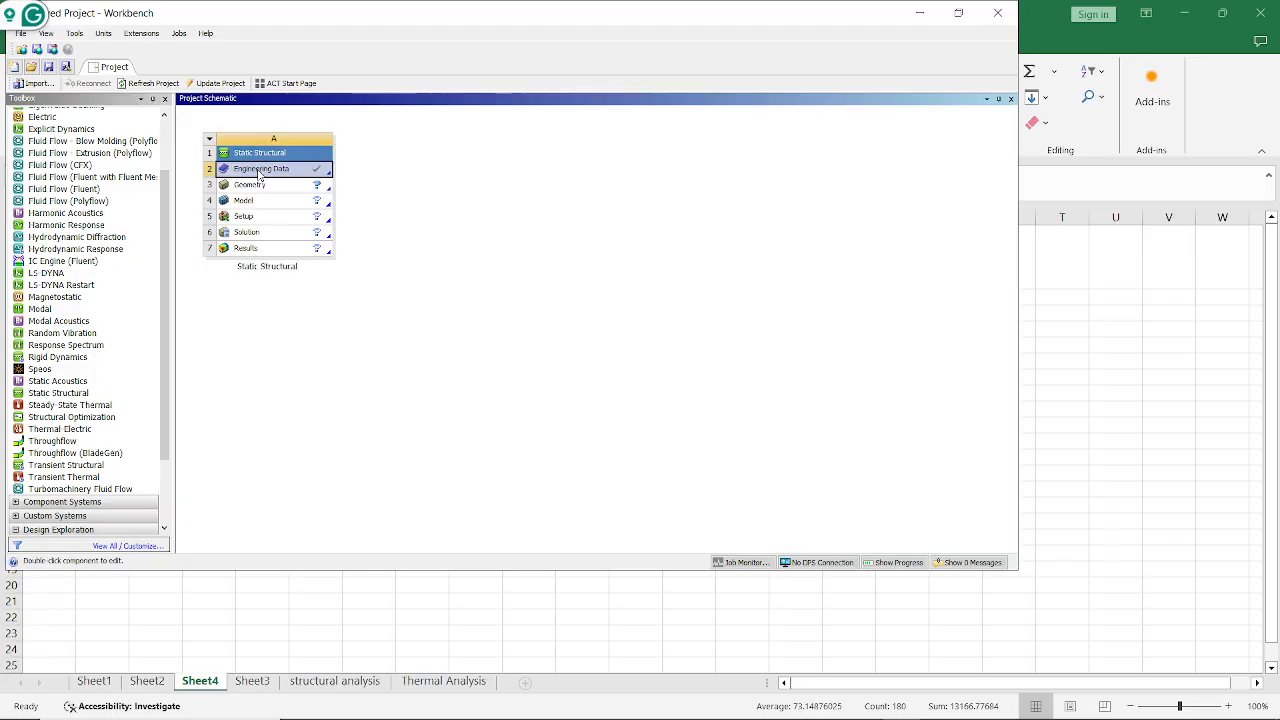
right_click(325, 175)
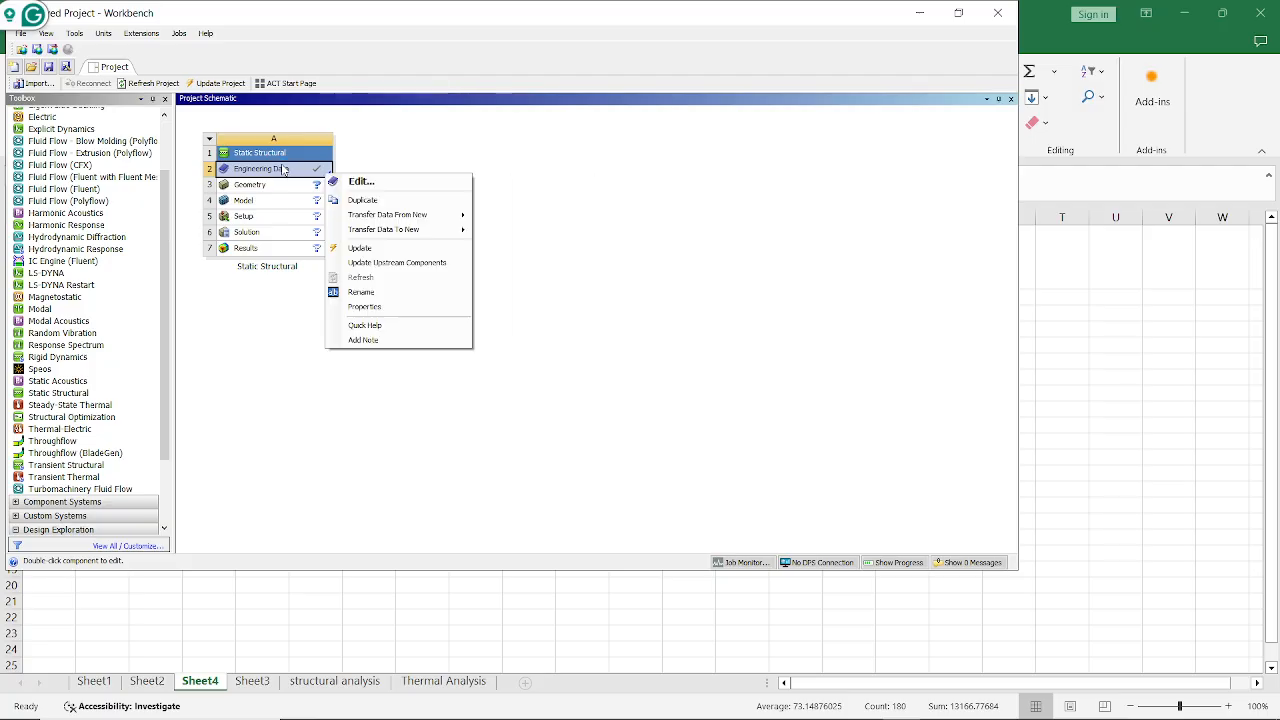
click(378, 183)
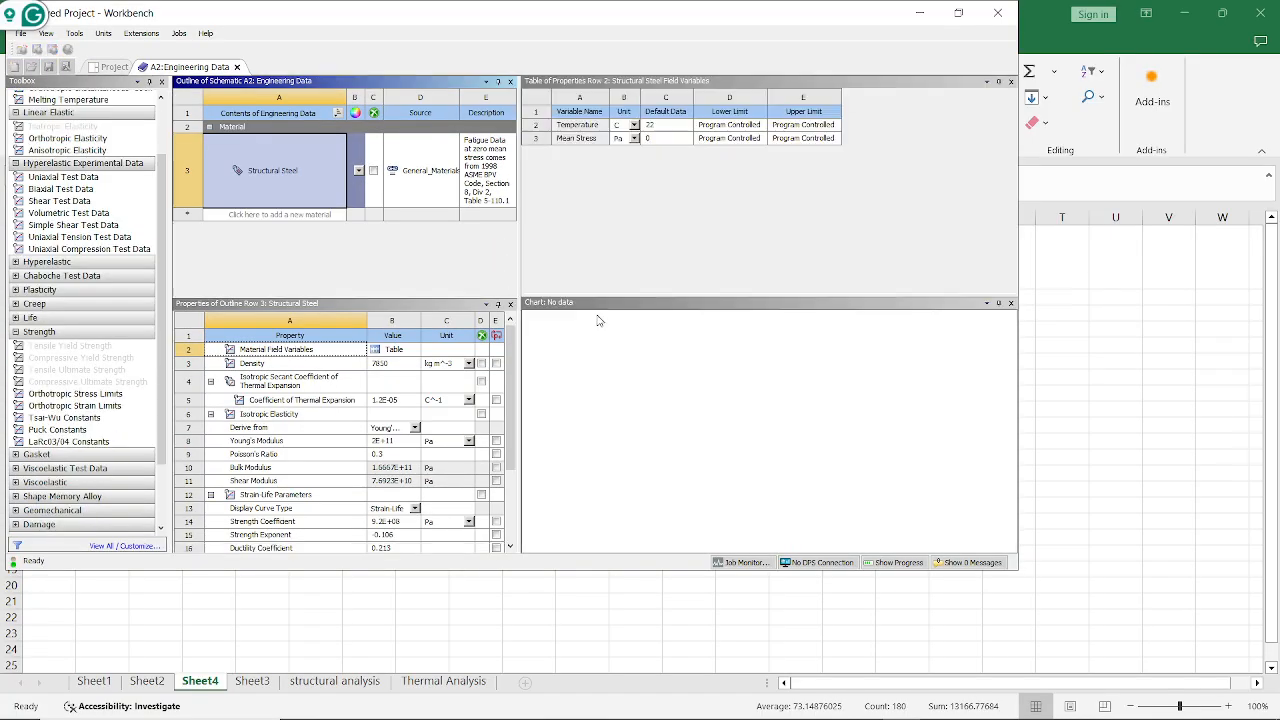
click(956, 14)
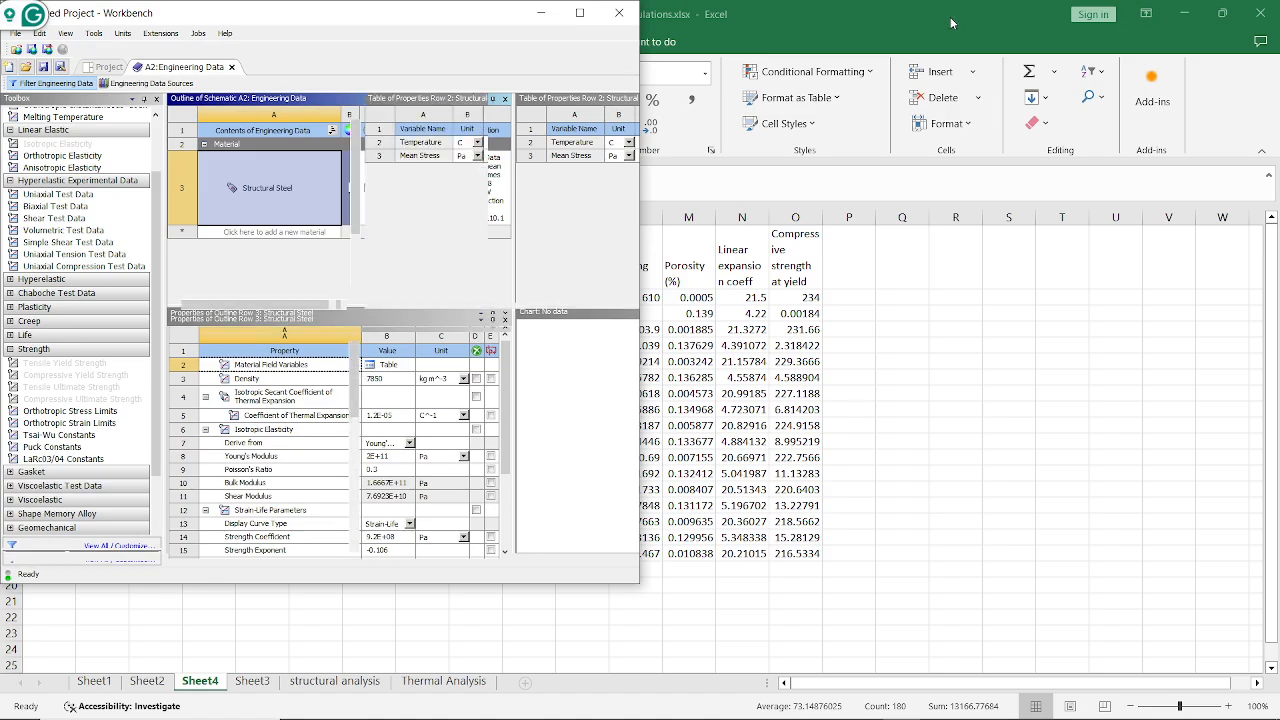
click(579, 13)
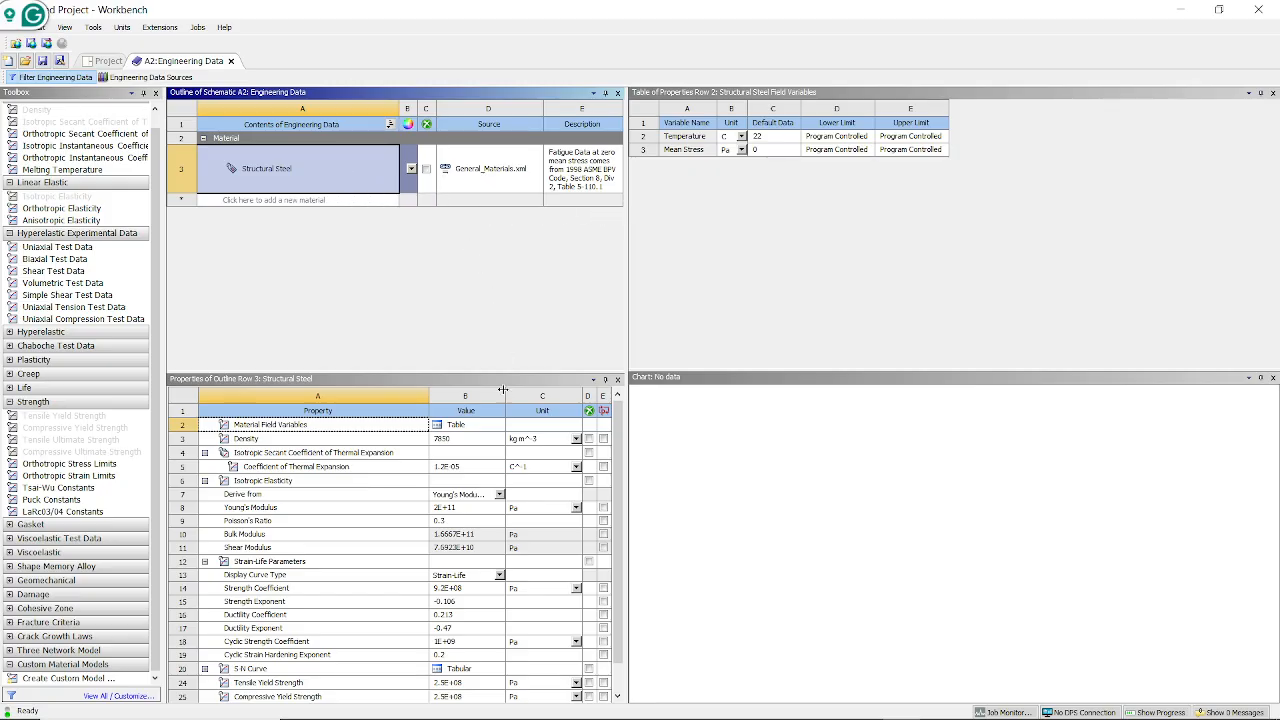
scroll(516, 460, down, 1)
scroll(516, 463, up, 1)
scroll(339, 486, down, 1)
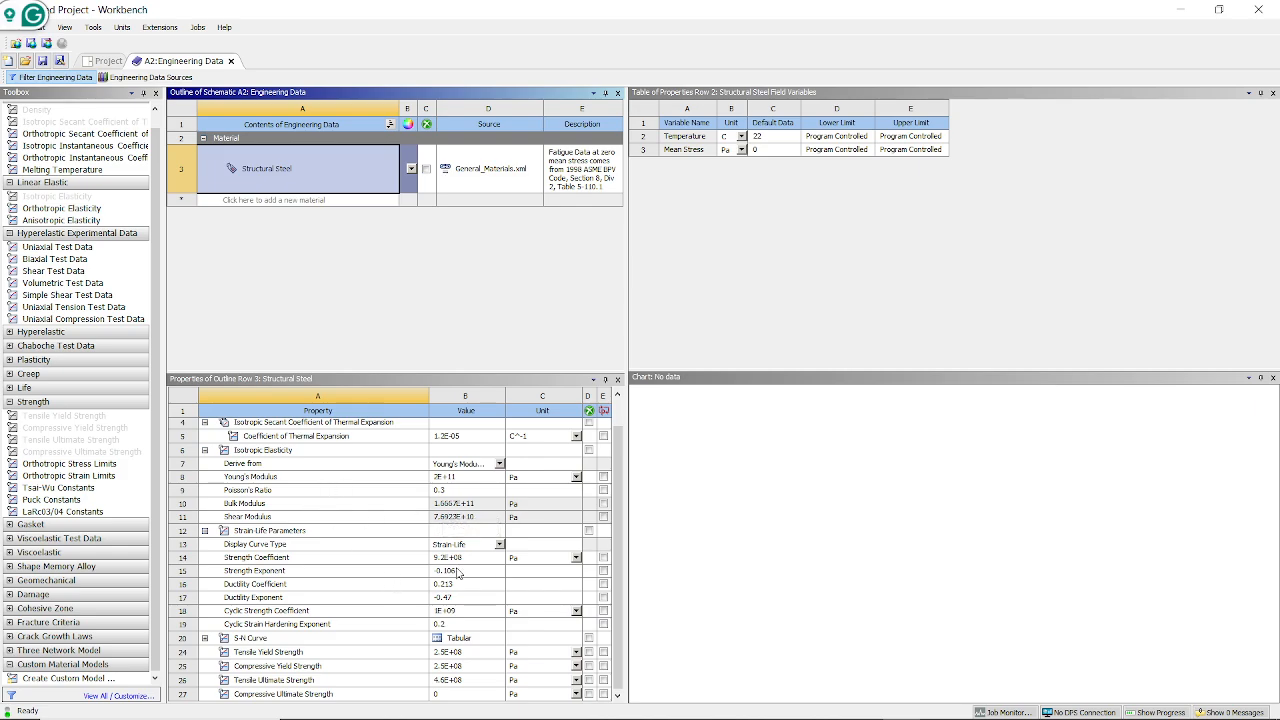
scroll(458, 571, up, 1)
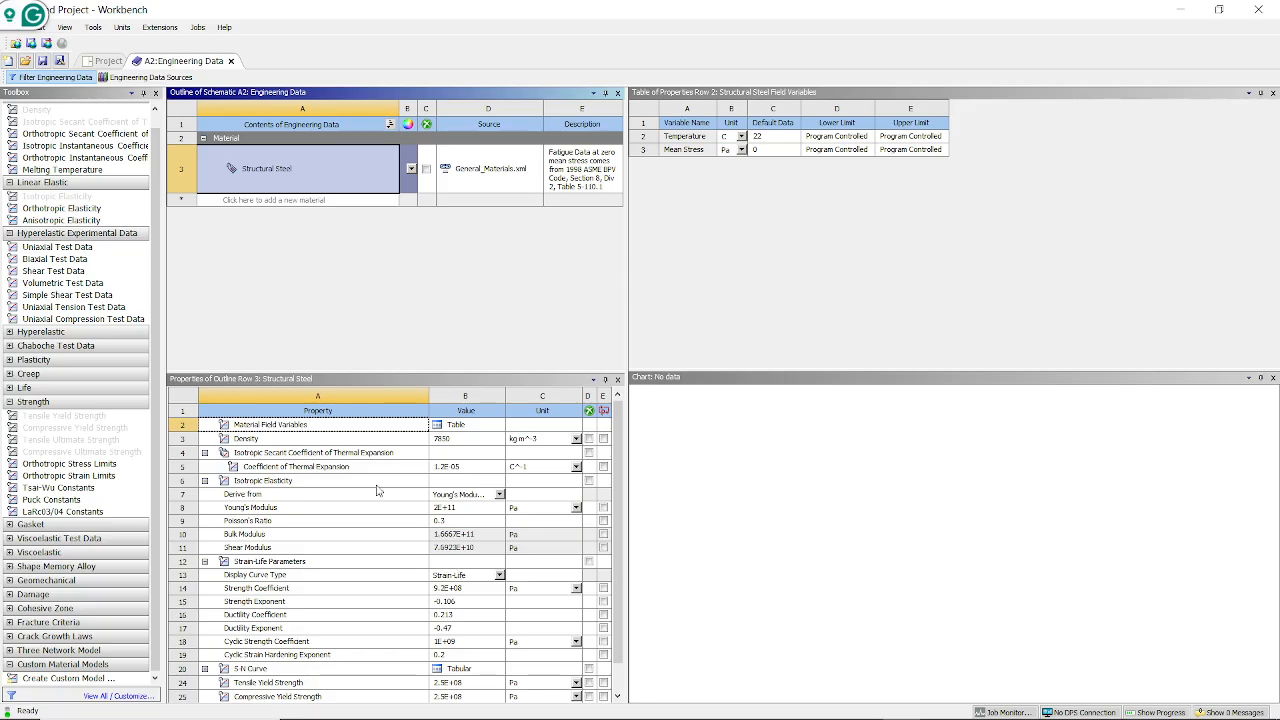
Add a new material named A356+1%R to the engineering data
click(283, 201)
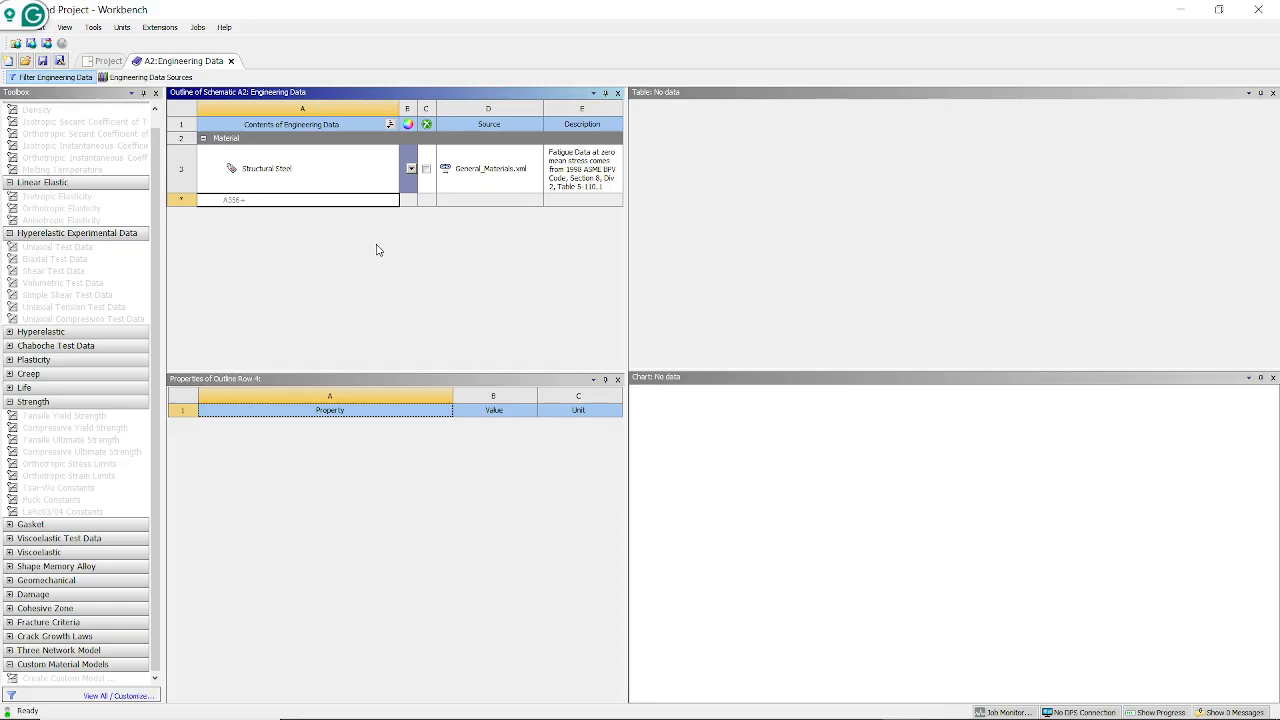
text(T)
click(375, 230)
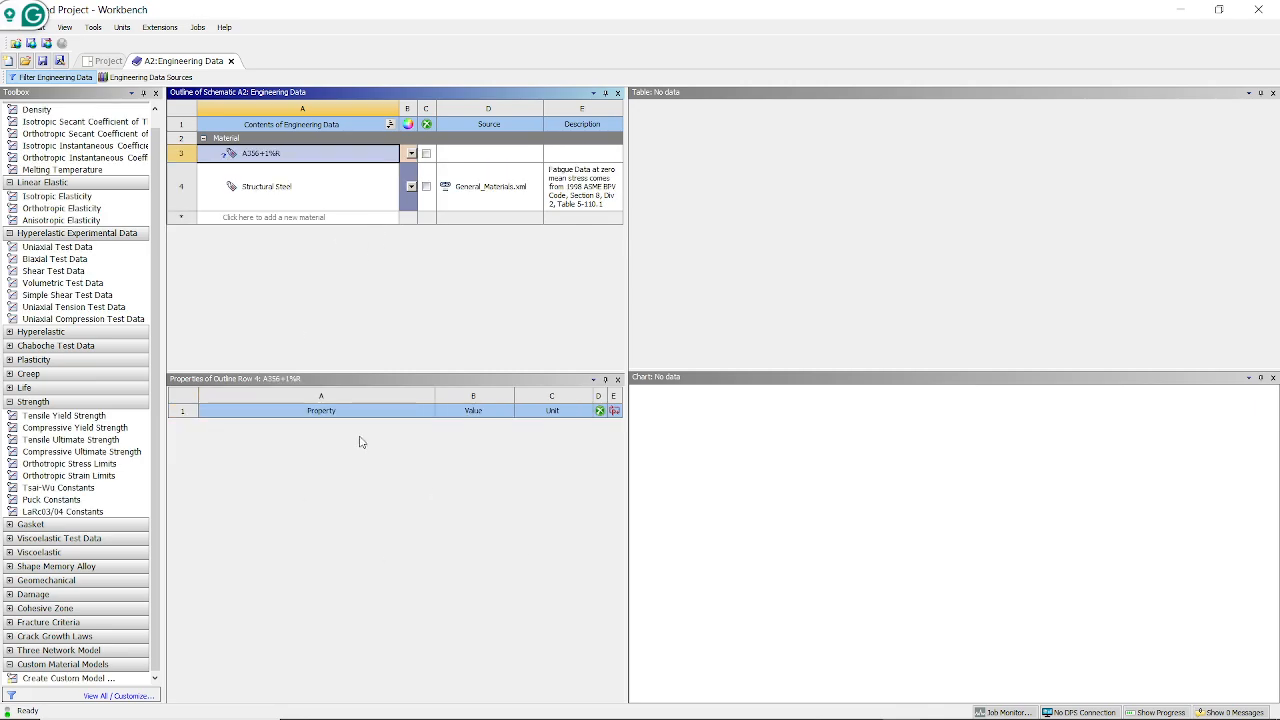
Add the Density property to the A356+1%R material and select its empty value
click(50, 114)
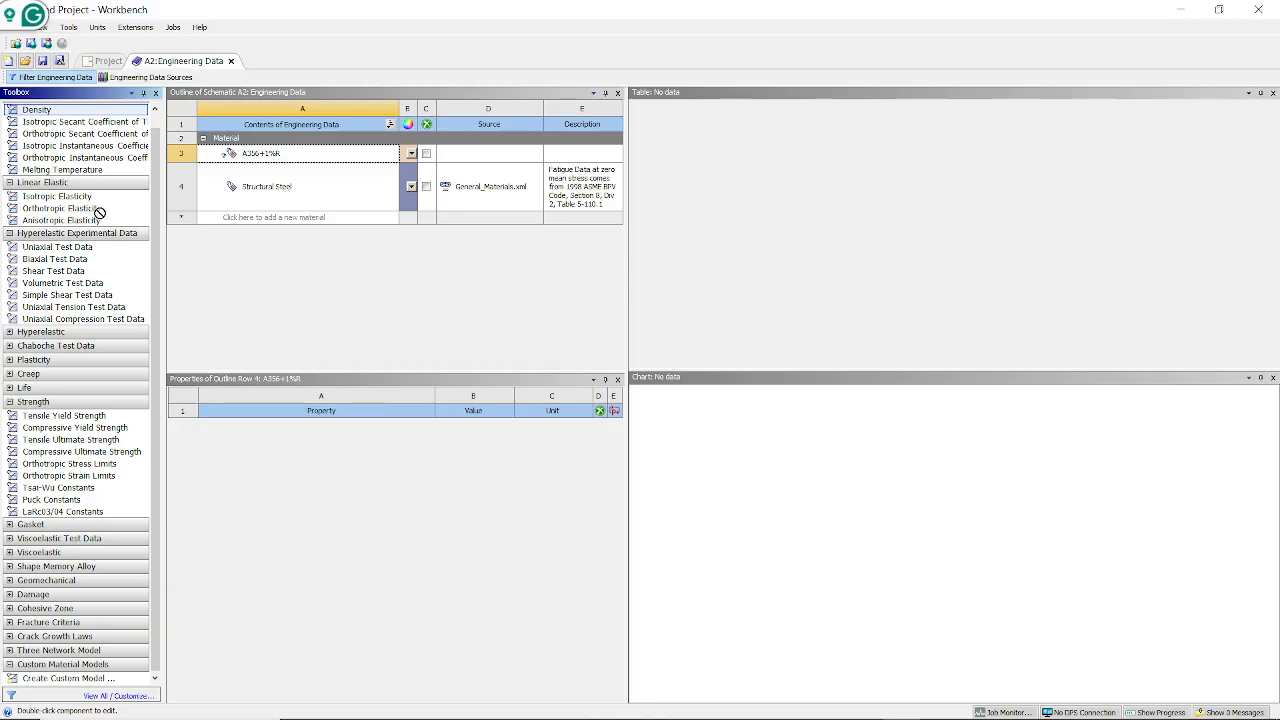
double_click(76, 113)
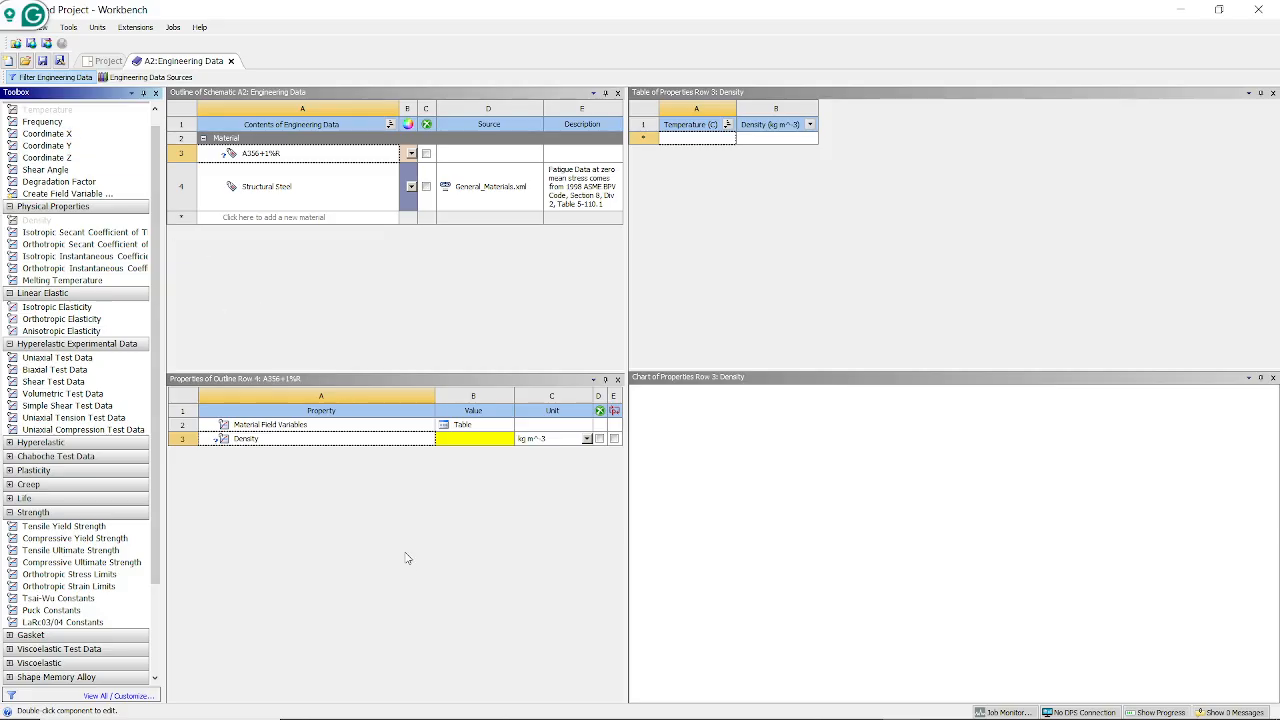
click(475, 440)
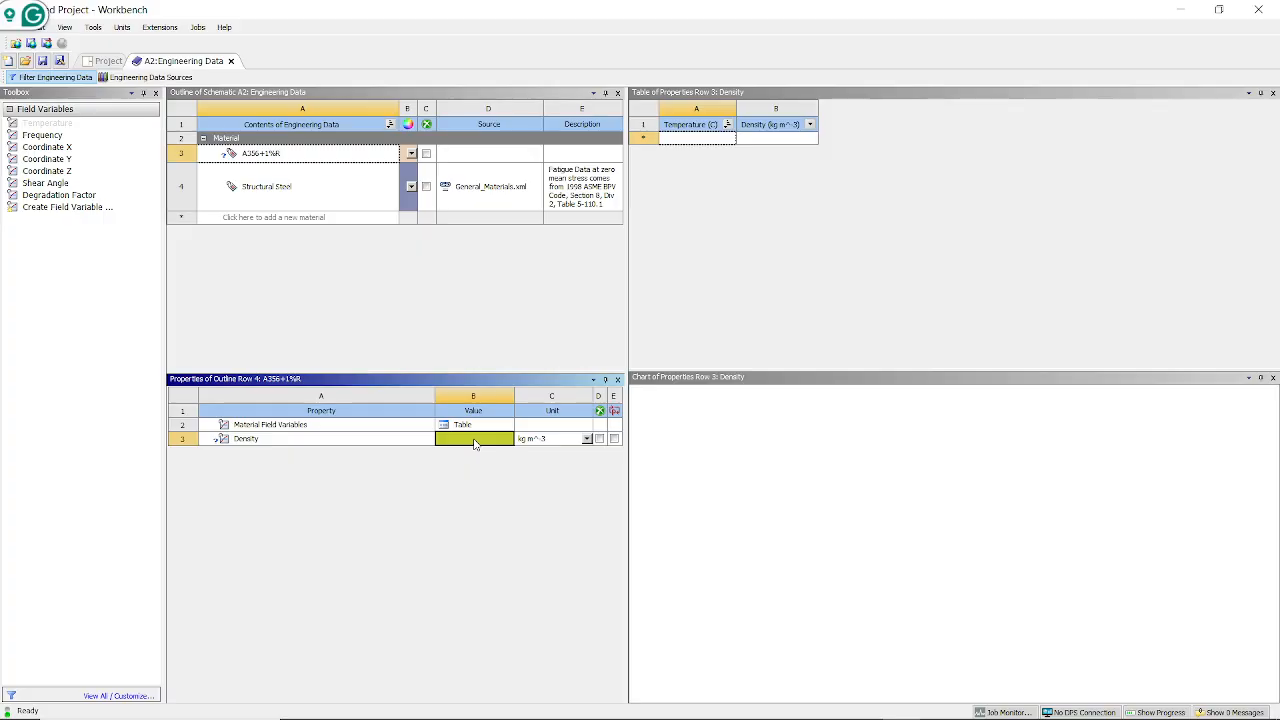
Arrange Workbench and the Excel workbook rule of mixture calculations.xlsx side by side, with Workbench on the left half
key(super+Left)
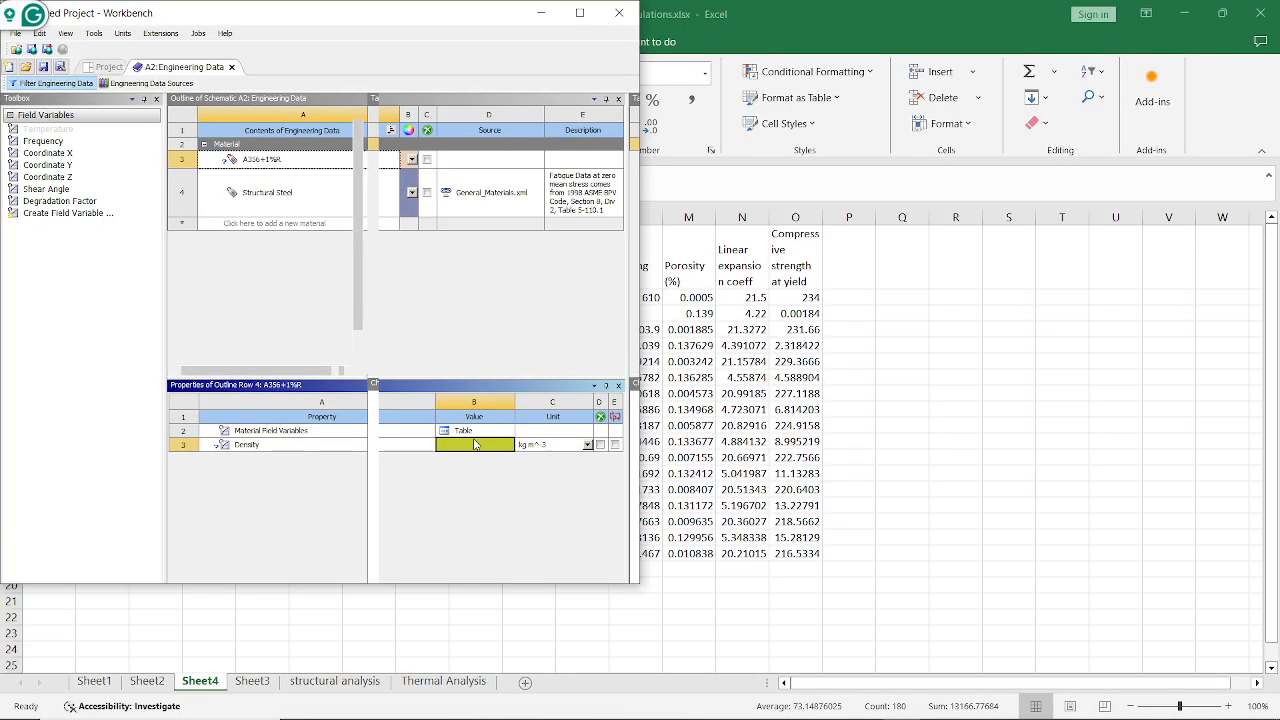
click(1006, 421)
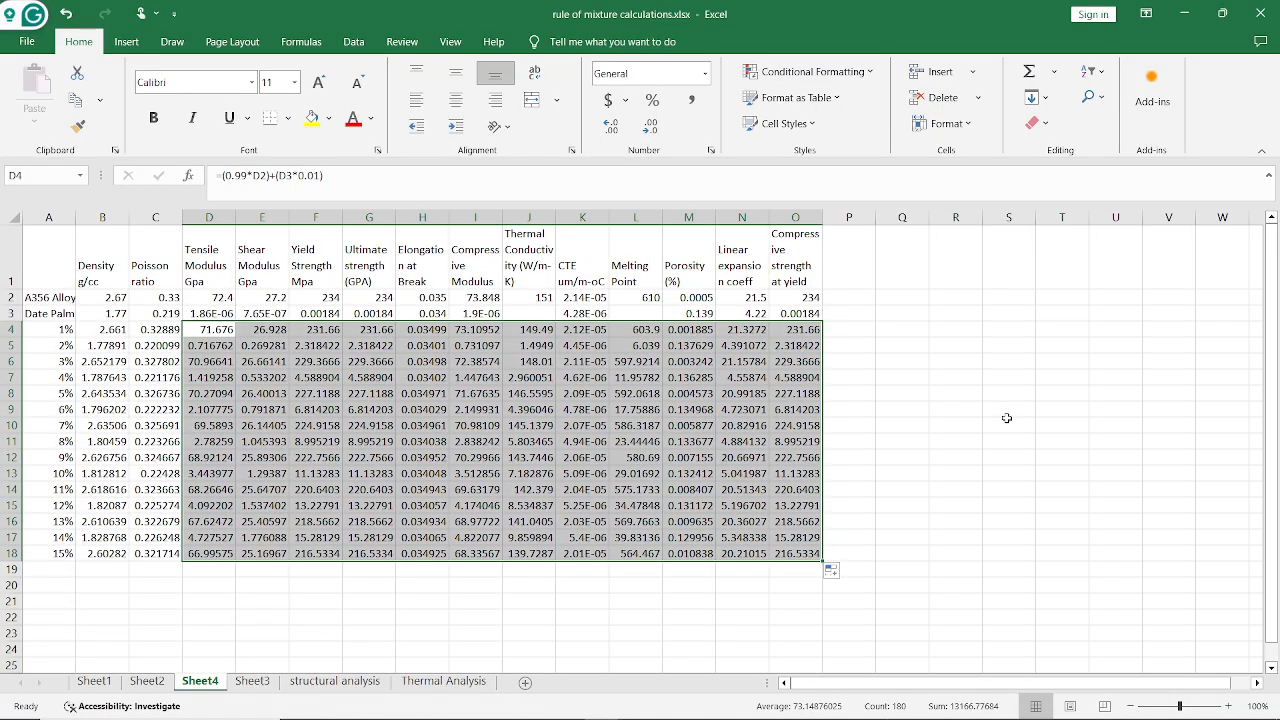
key(super+Right)
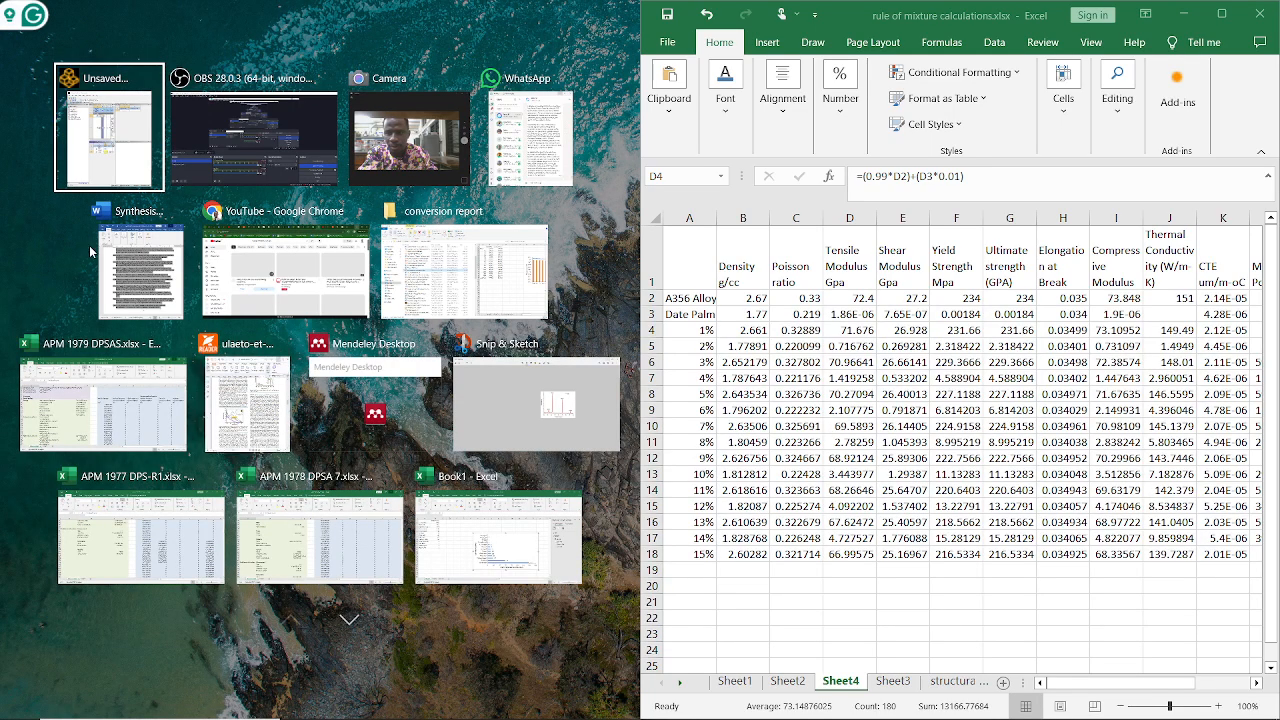
click(123, 157)
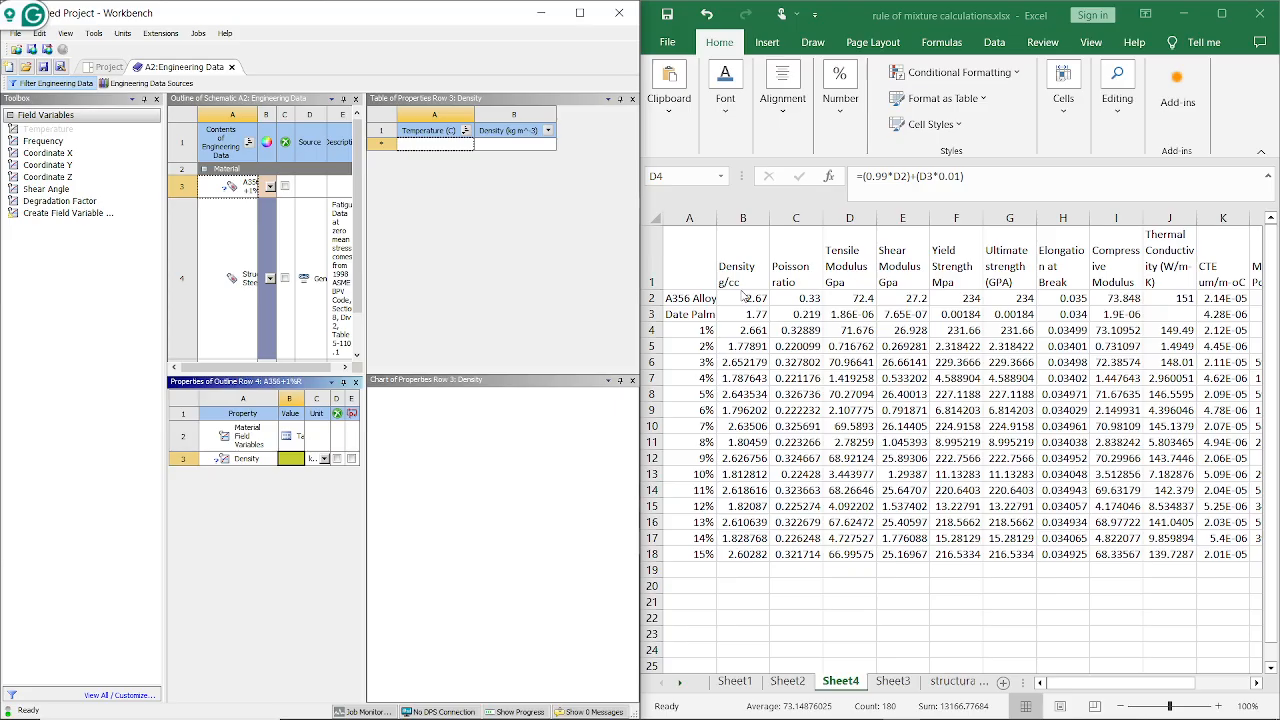
Set the A356+1%R density to 2.661 g cm^-3, using the 1% row of the spreadsheet
click(324, 458)
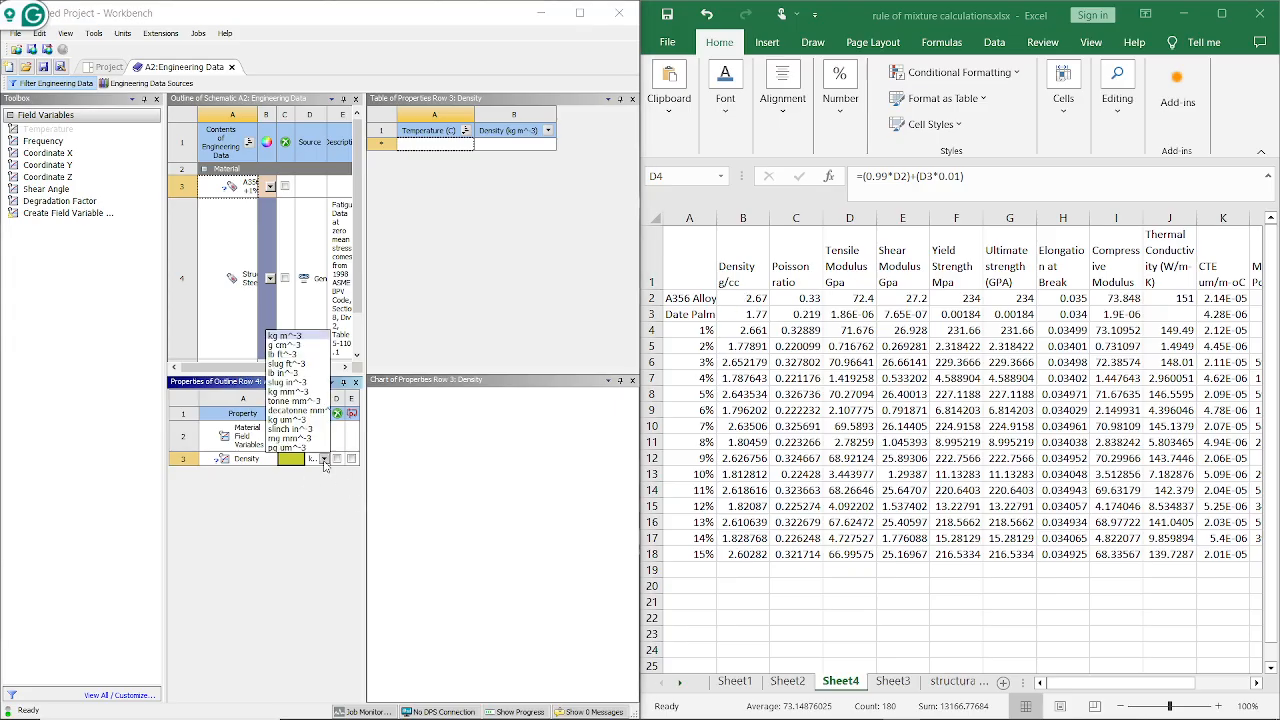
click(312, 345)
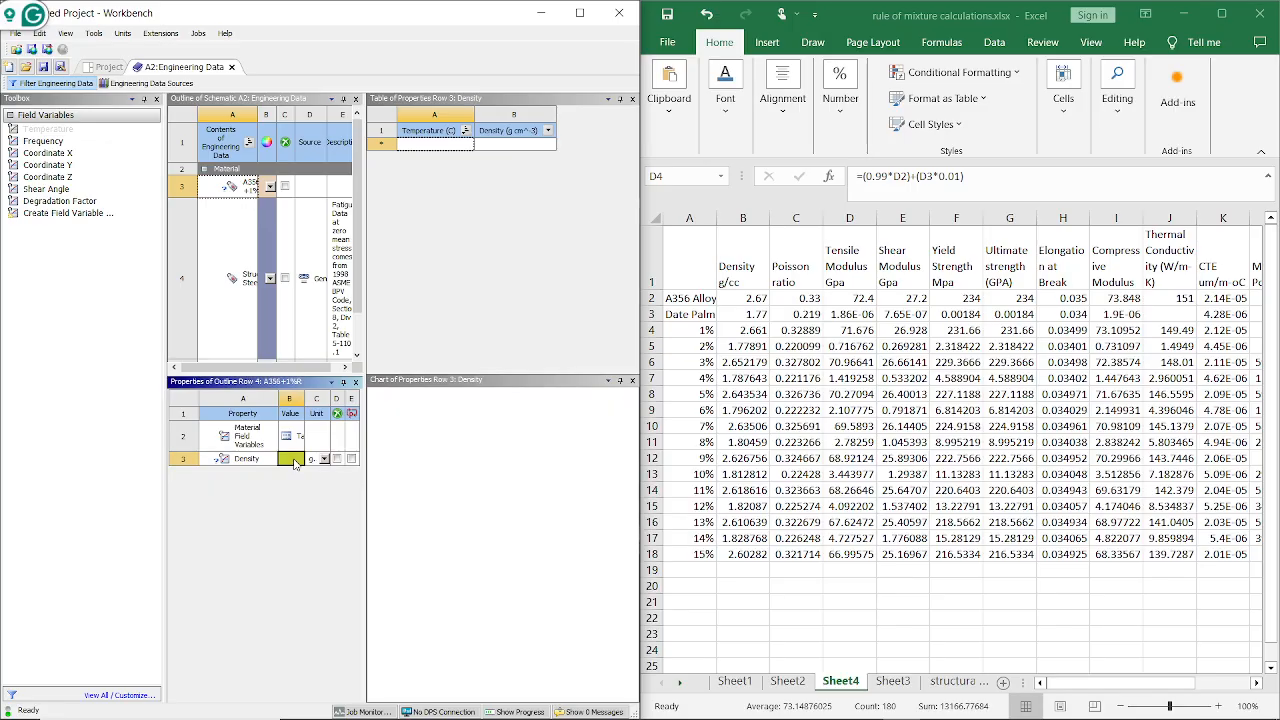
click(661, 331)
click(655, 330)
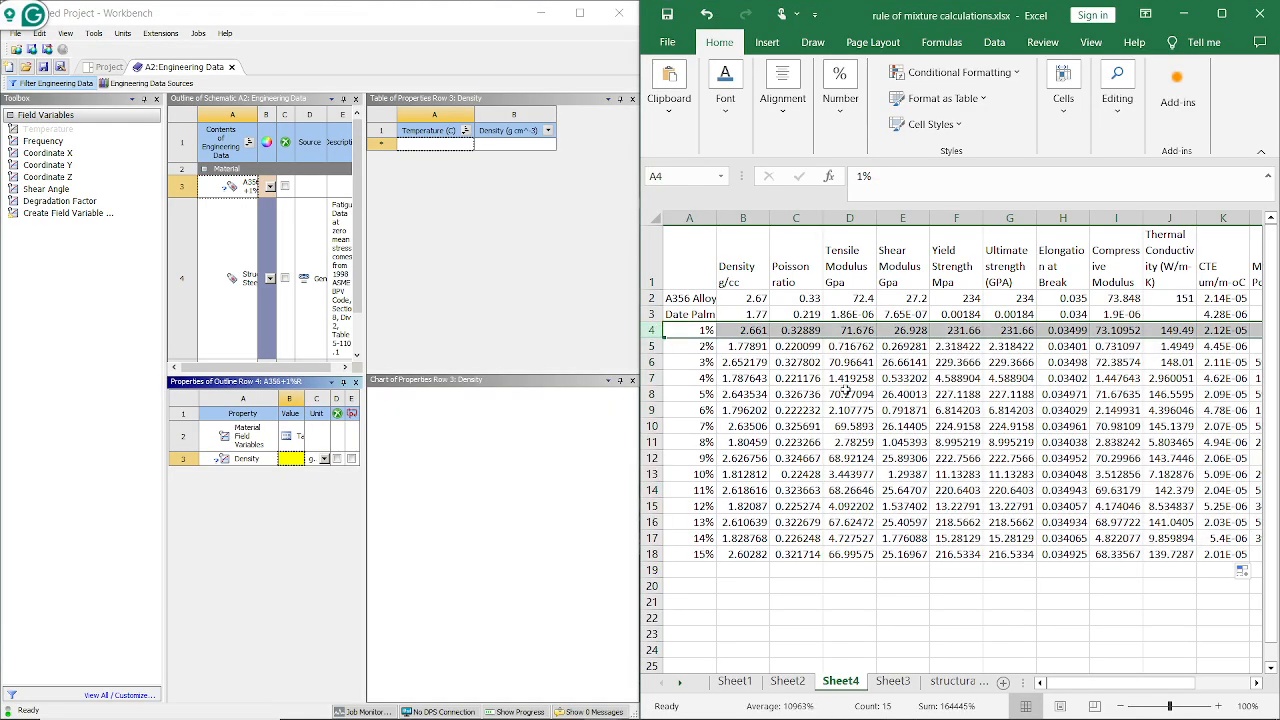
click(290, 459)
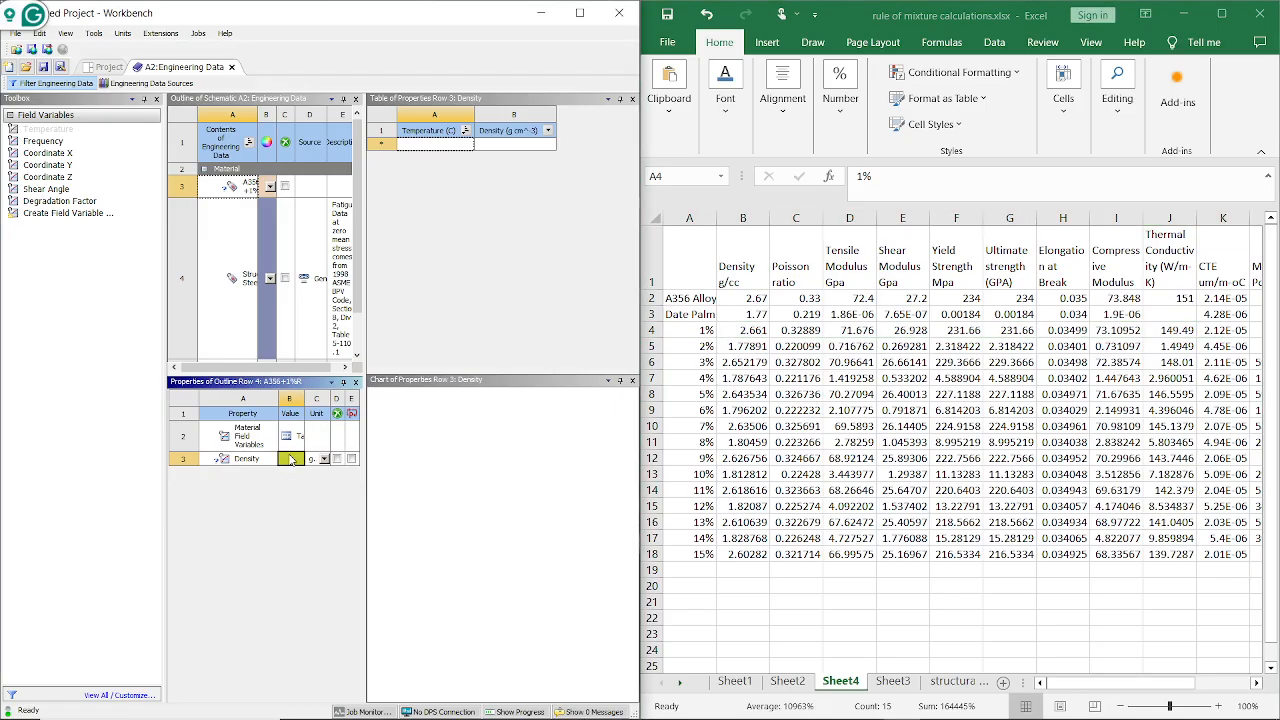
text(2)
text(.661)
key(Return)
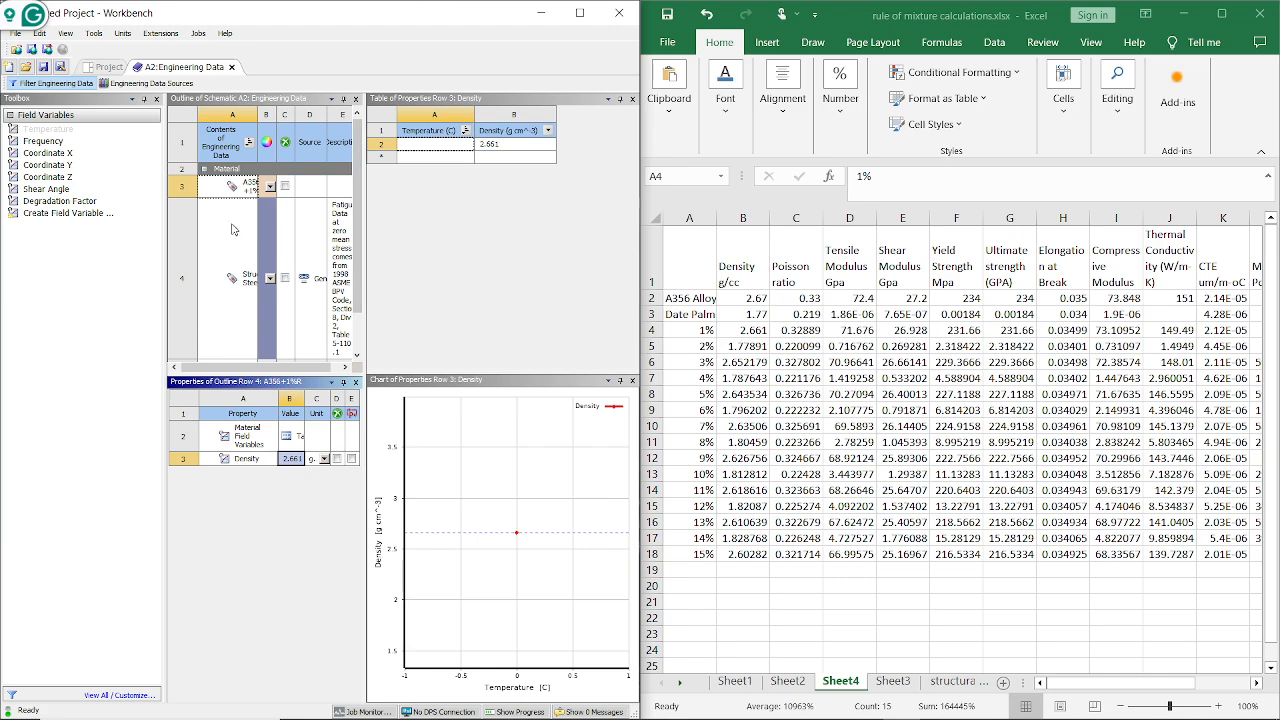
Add the Compressive Yield Strength and Isotropic Elasticity properties to the A356+1%R material
click(220, 188)
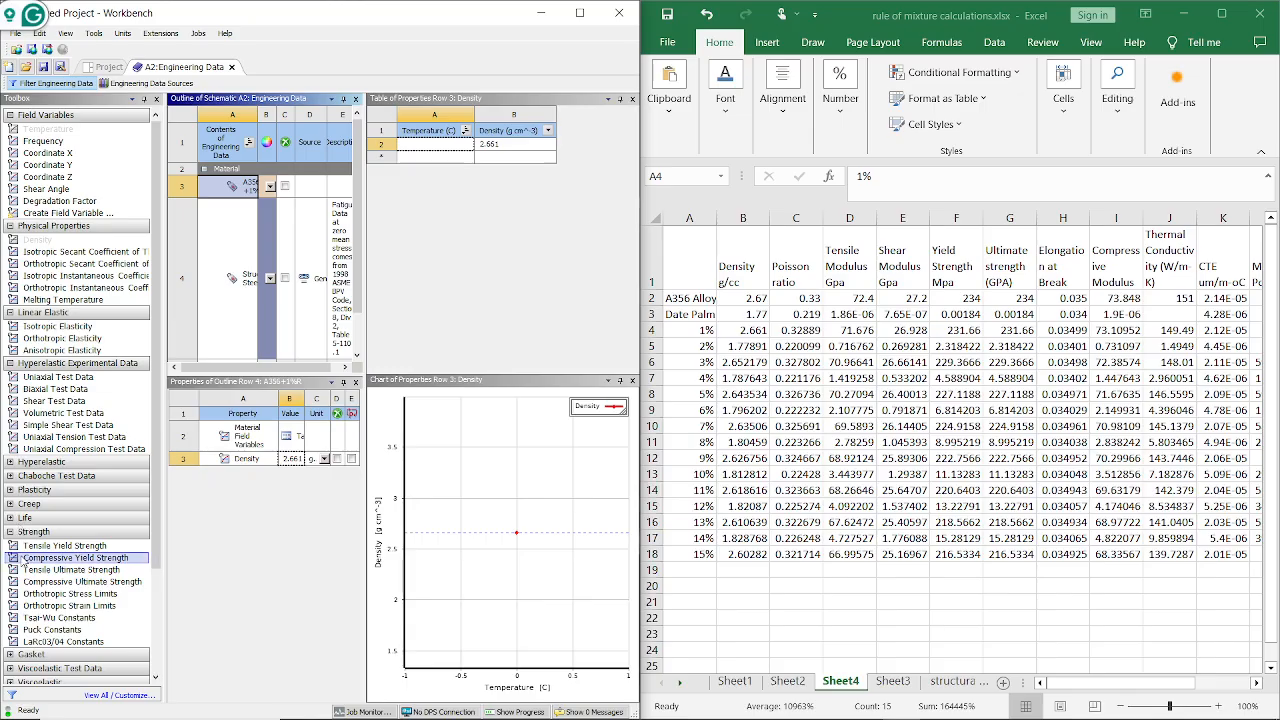
drag(32, 563, 247, 517)
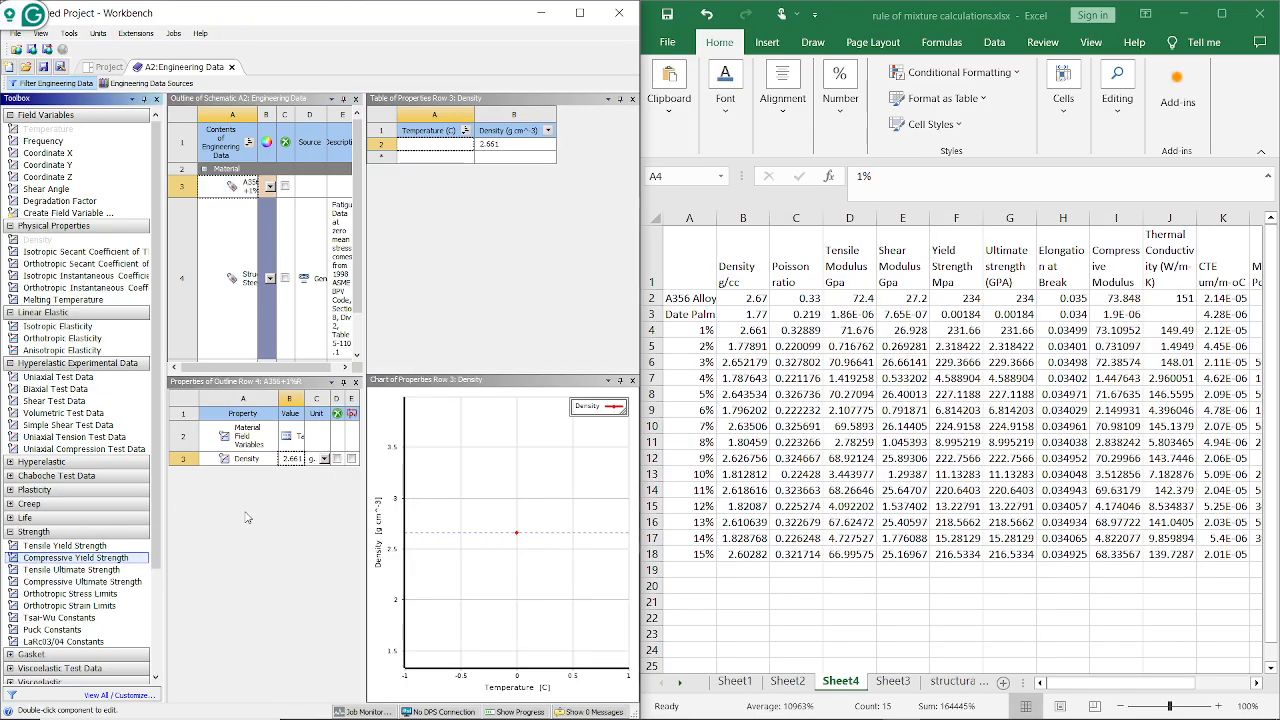
double_click(50, 558)
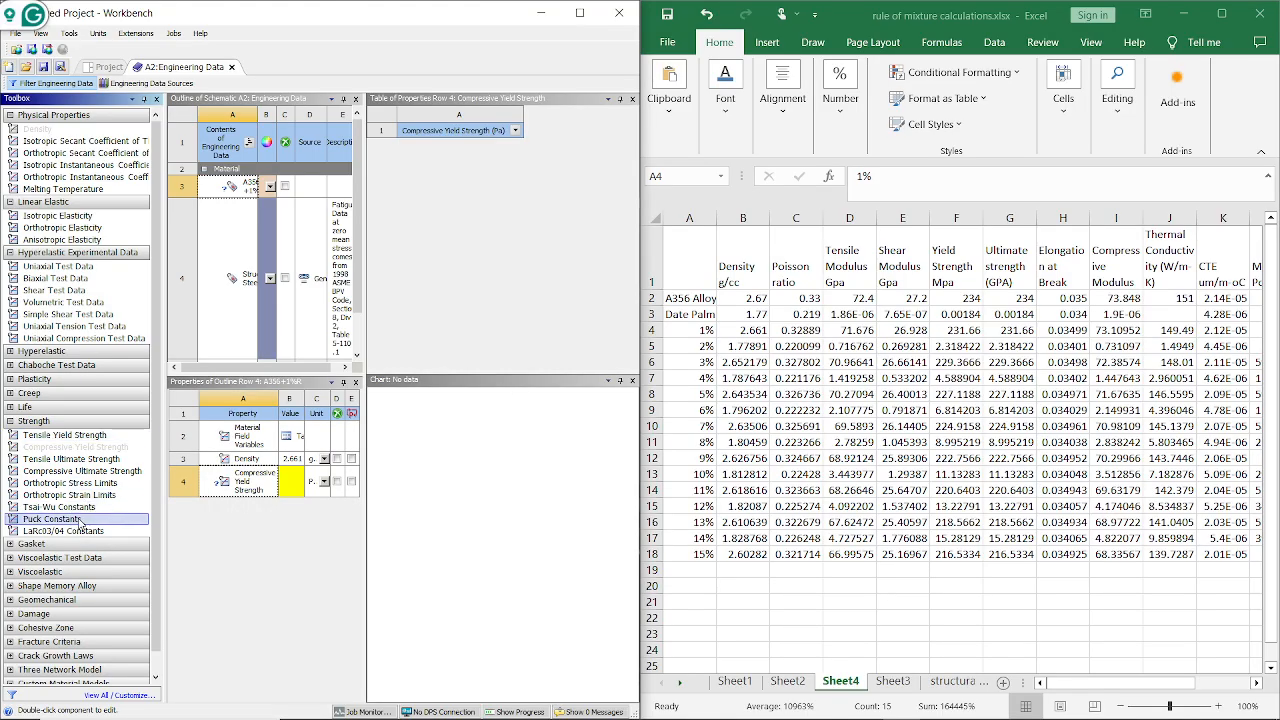
double_click(52, 219)
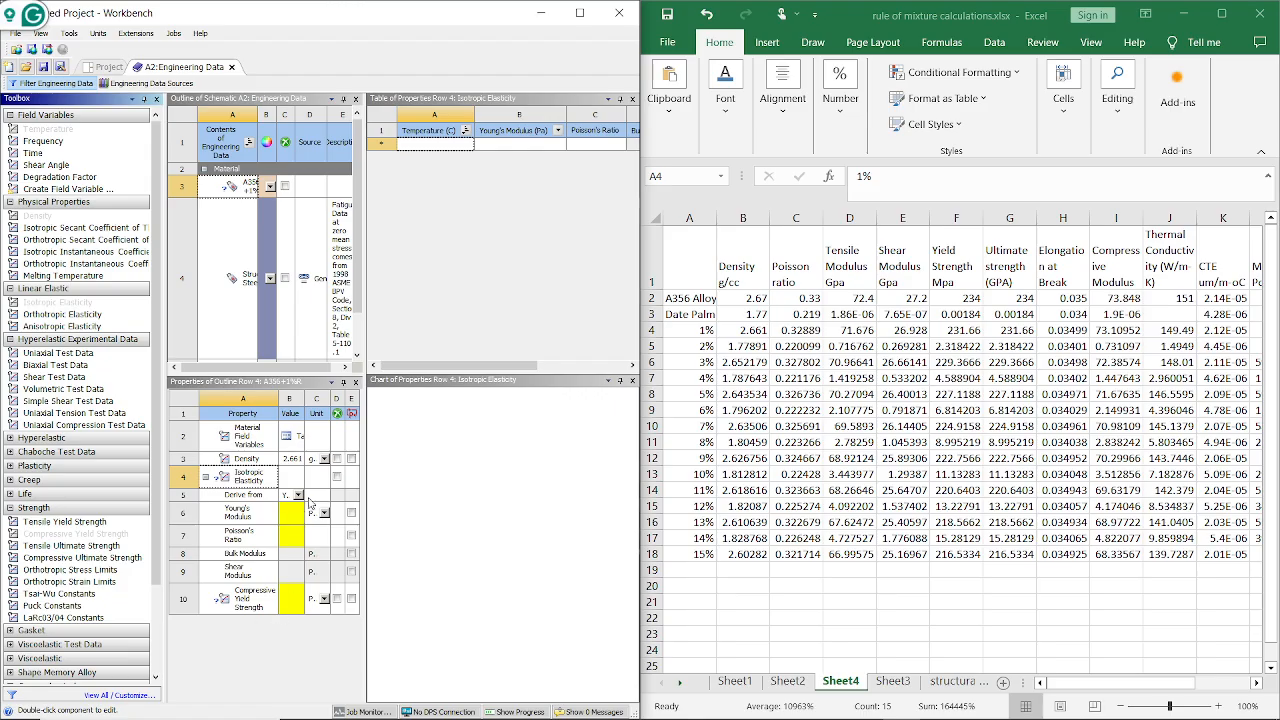
Try deriving the isotropic elasticity from Bulk Modulus and Young's Modulus, and restore the side-by-side view with the spreadsheet
click(579, 13)
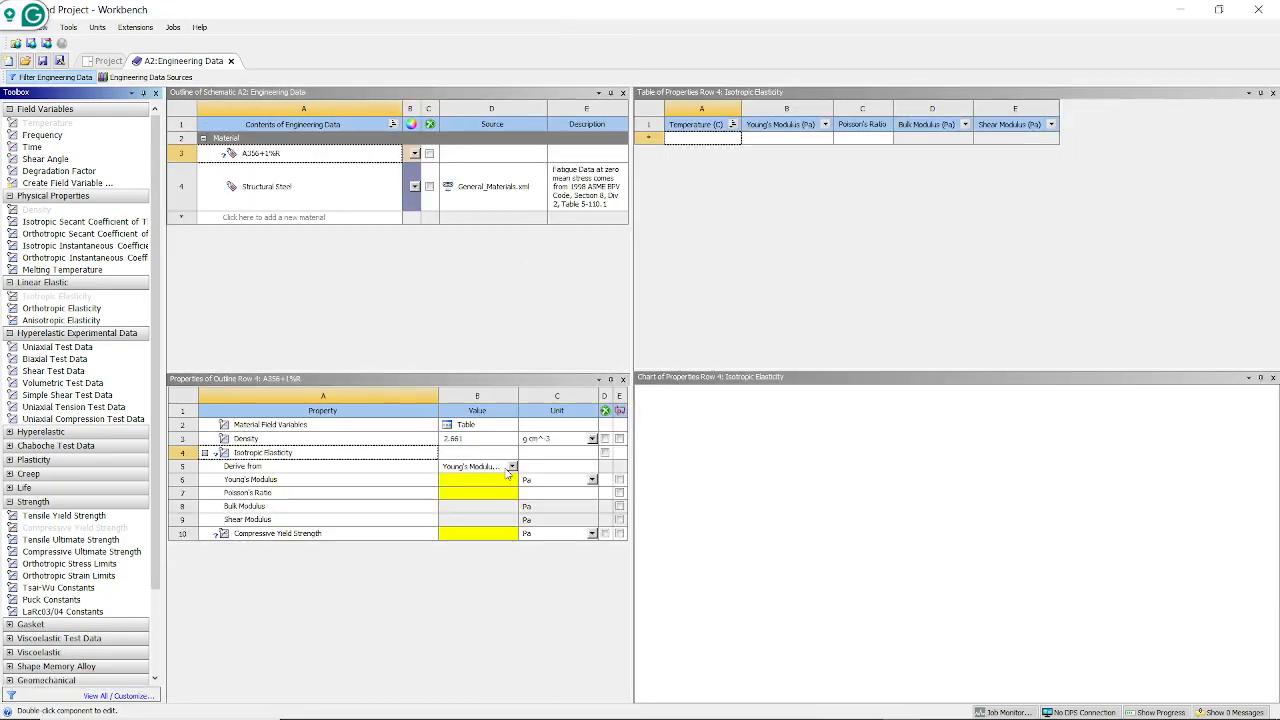
click(511, 467)
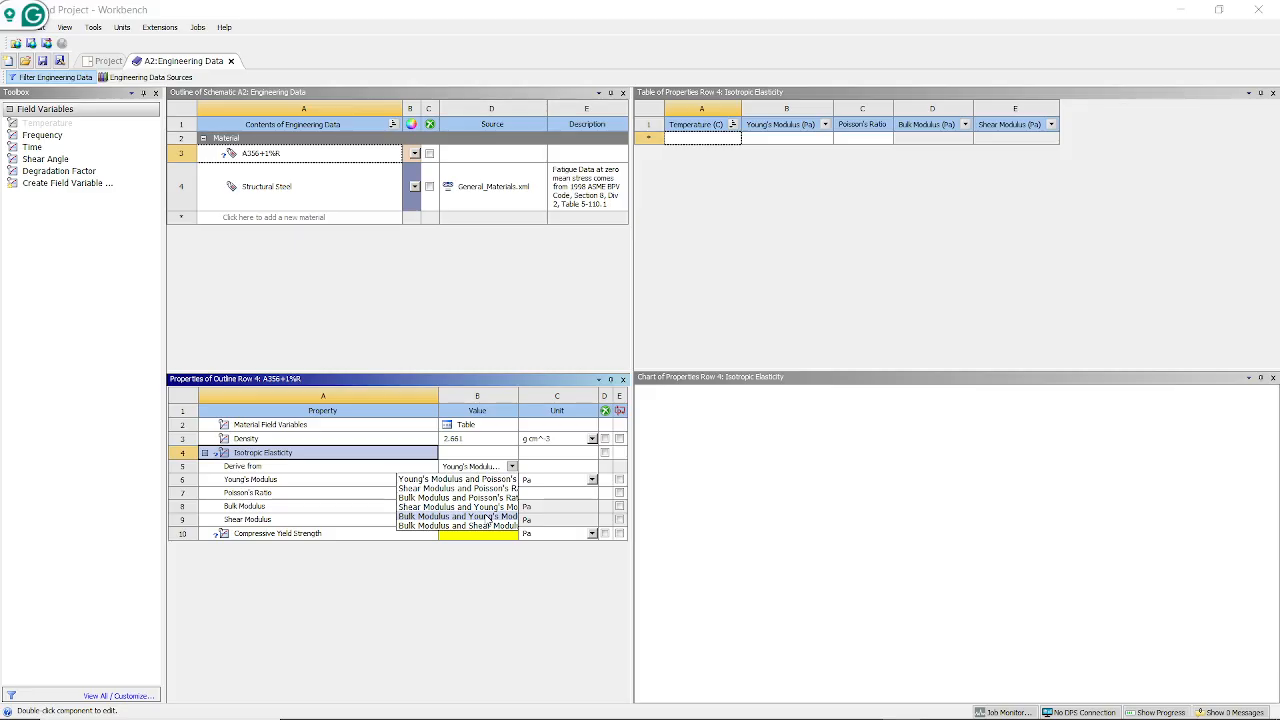
click(489, 517)
key(super+Left)
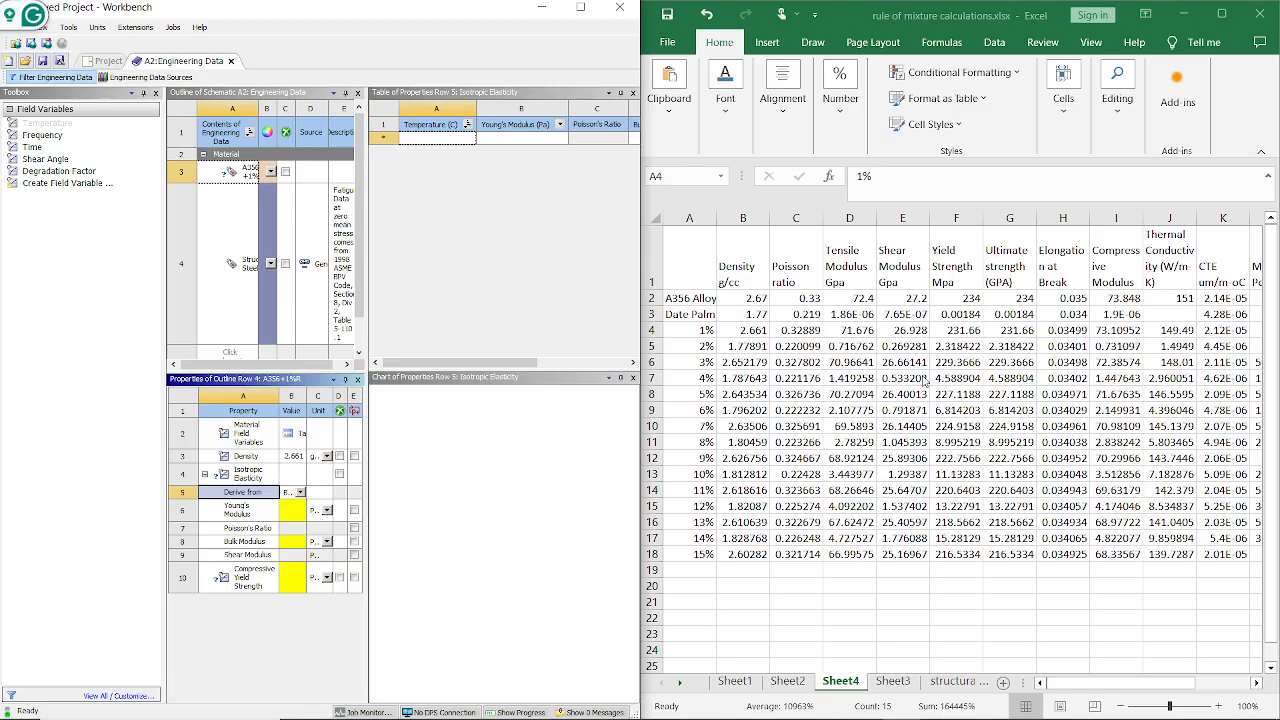
Derive the isotropic elasticity from Shear Modulus and Young's Modulus, and set the Young's modulus to 71.676 GPa
click(300, 493)
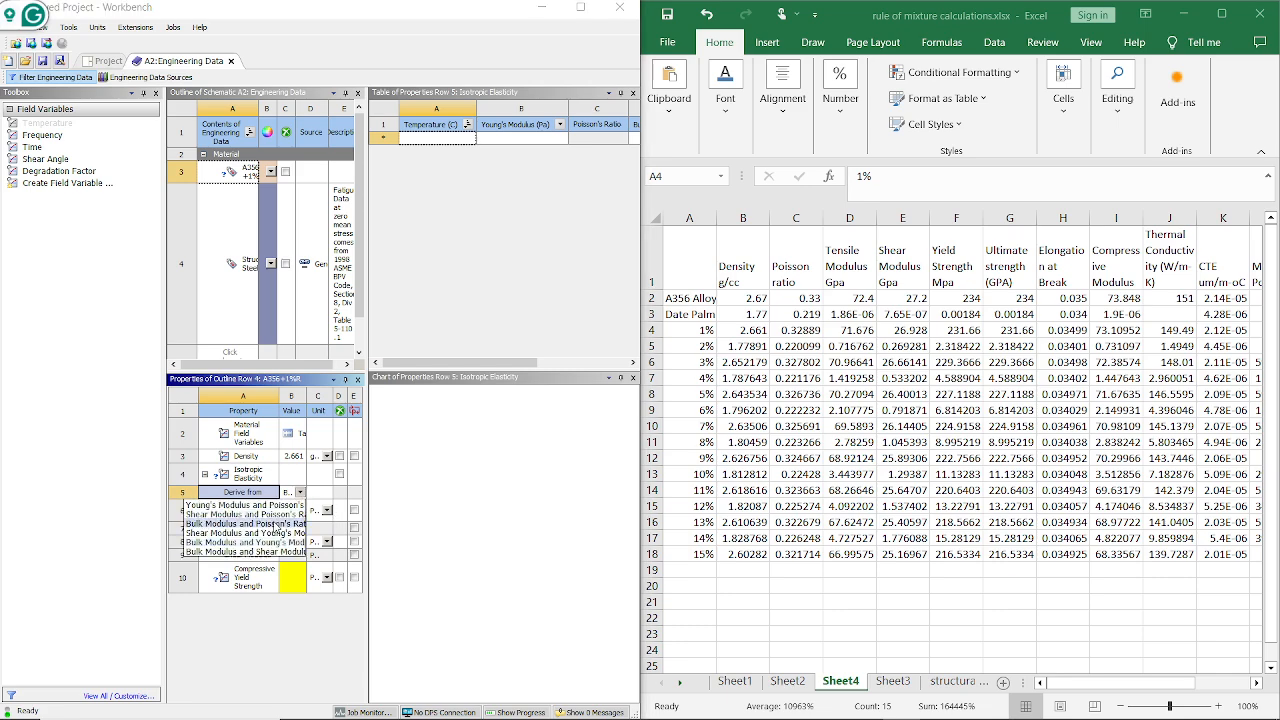
click(250, 534)
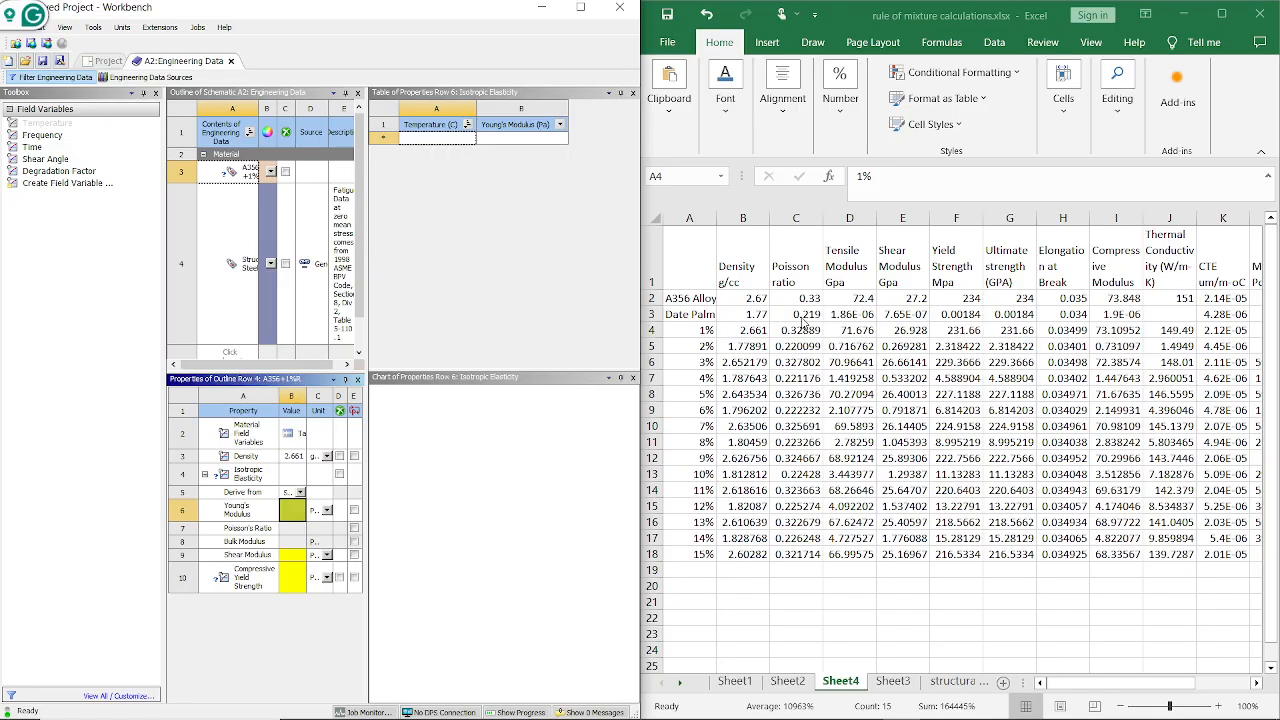
click(805, 323)
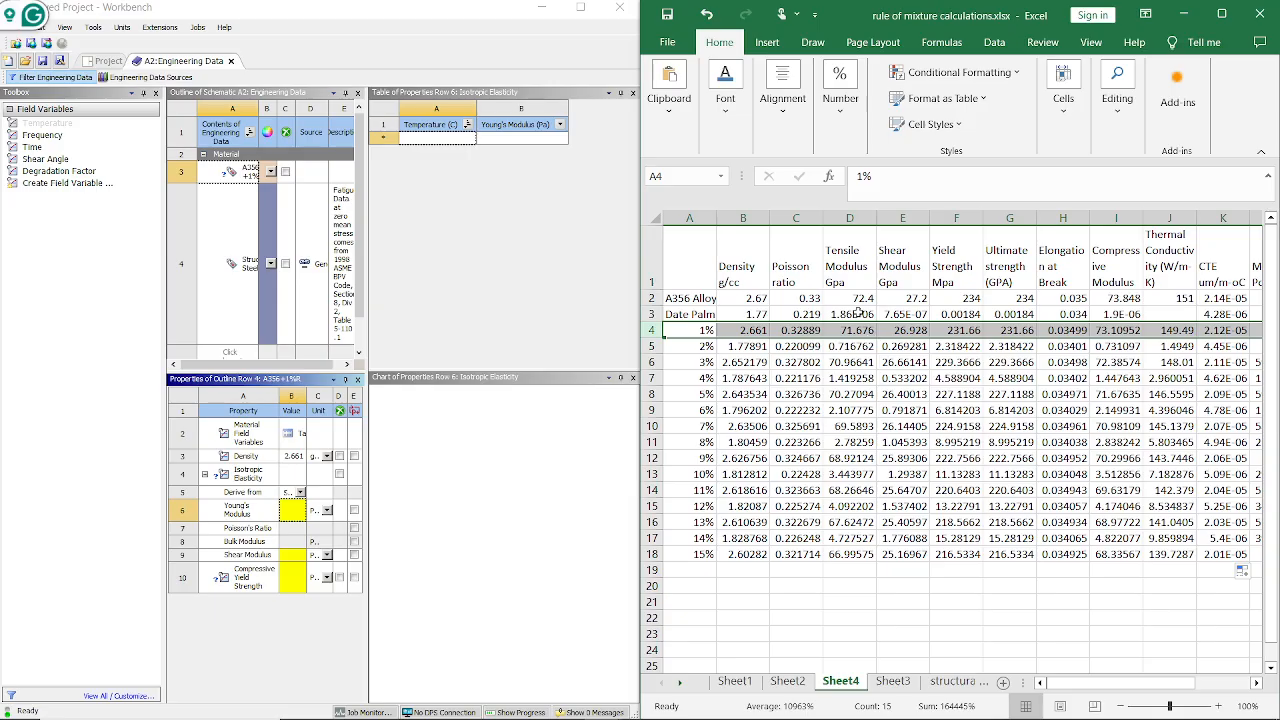
click(326, 511)
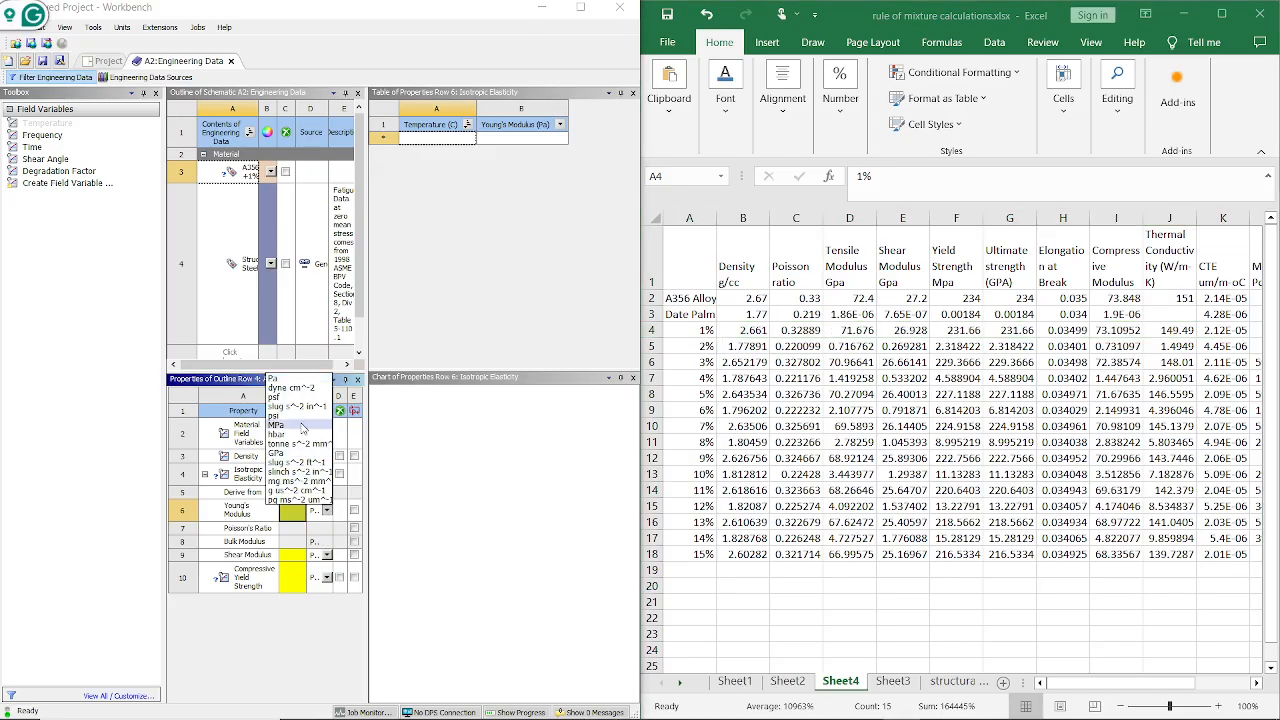
click(280, 452)
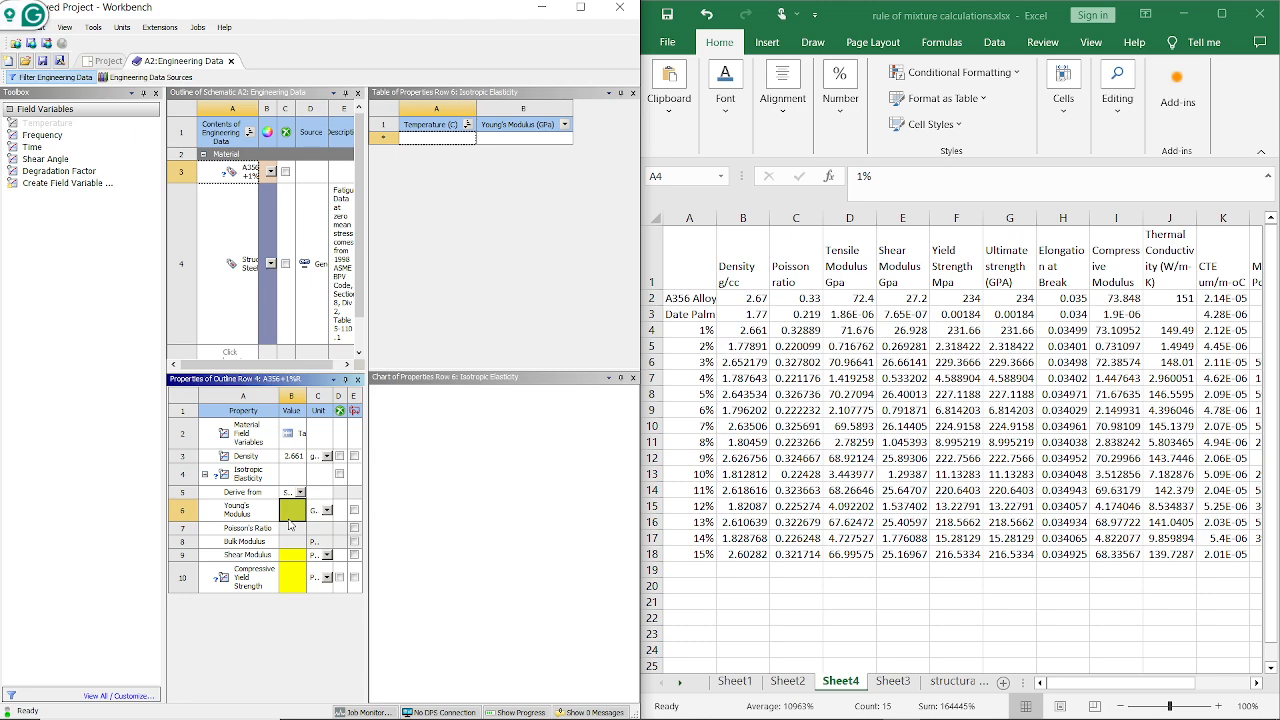
text(71.676)
click(294, 528)
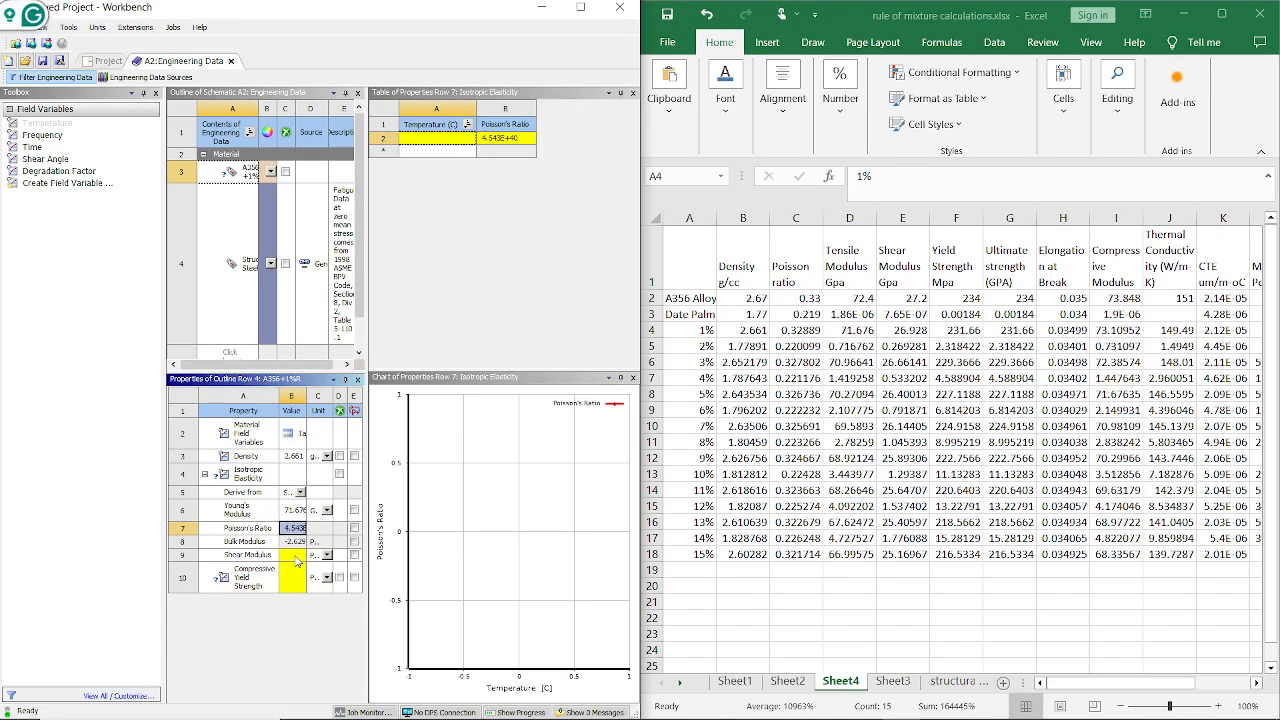
Examine the isotropic elasticity's derivation option and its Poisson's ratio, bulk, Young's and shear modulus values
click(293, 542)
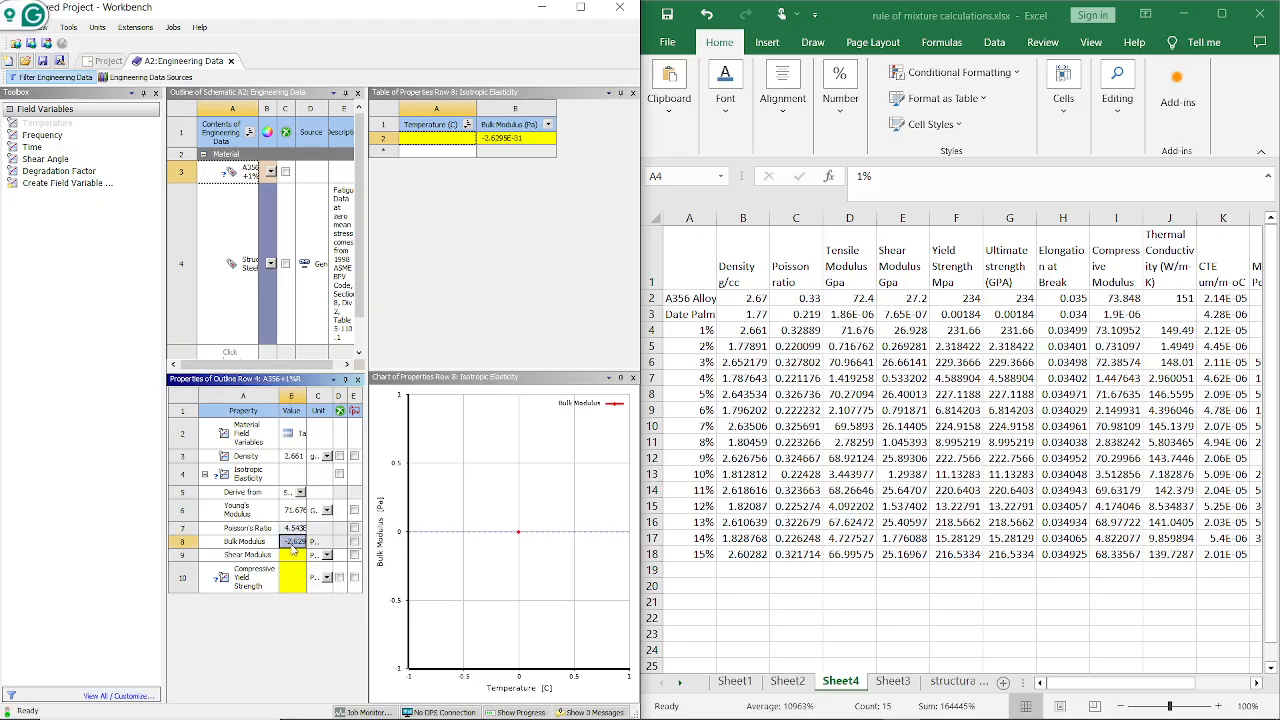
click(295, 528)
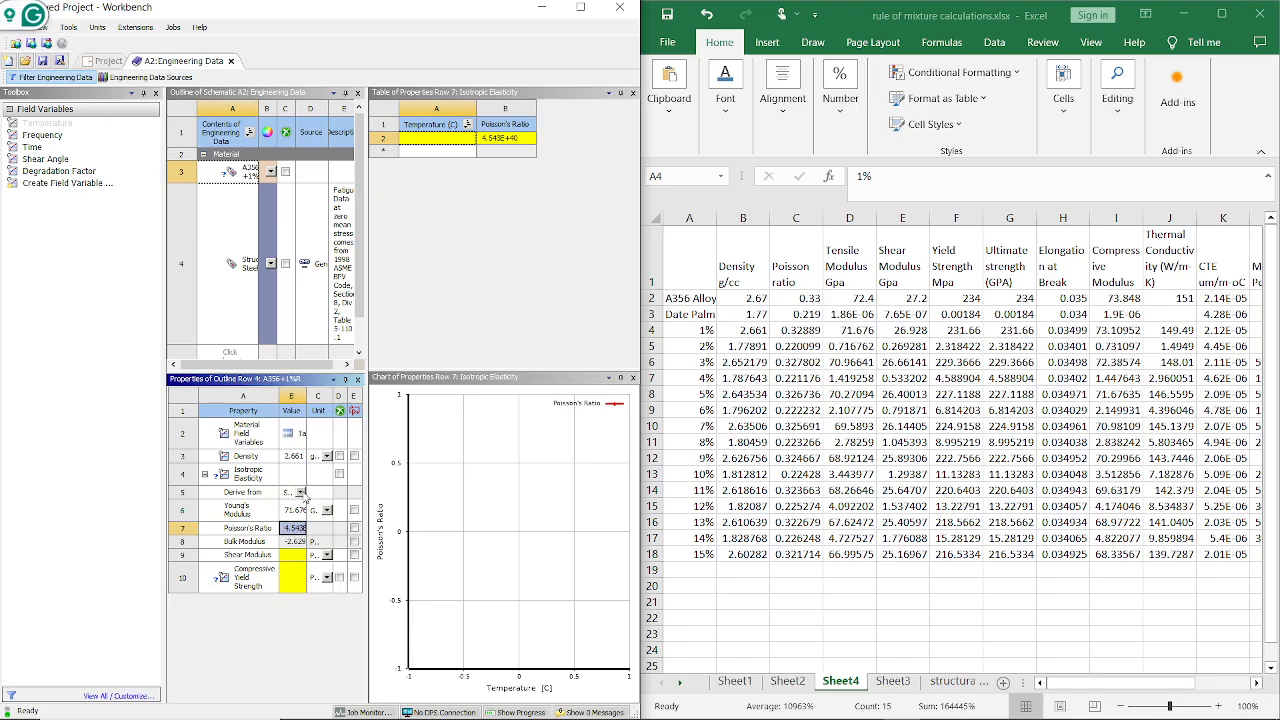
click(300, 492)
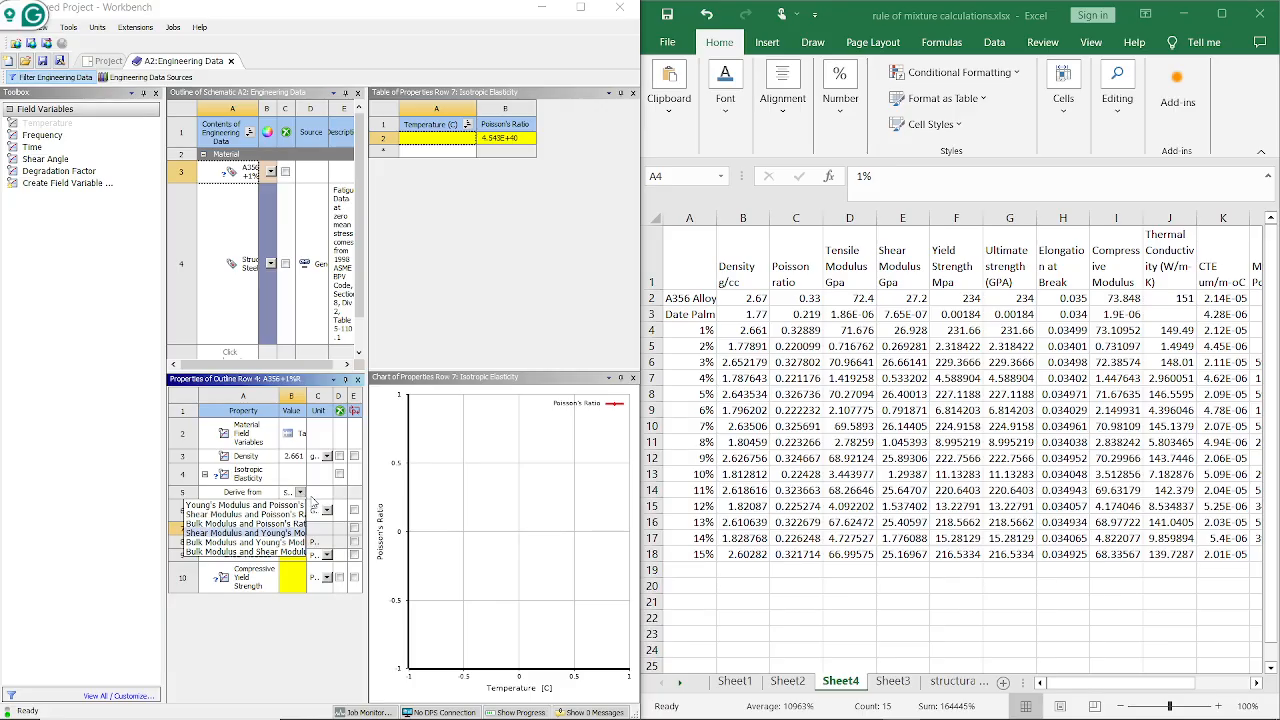
click(275, 537)
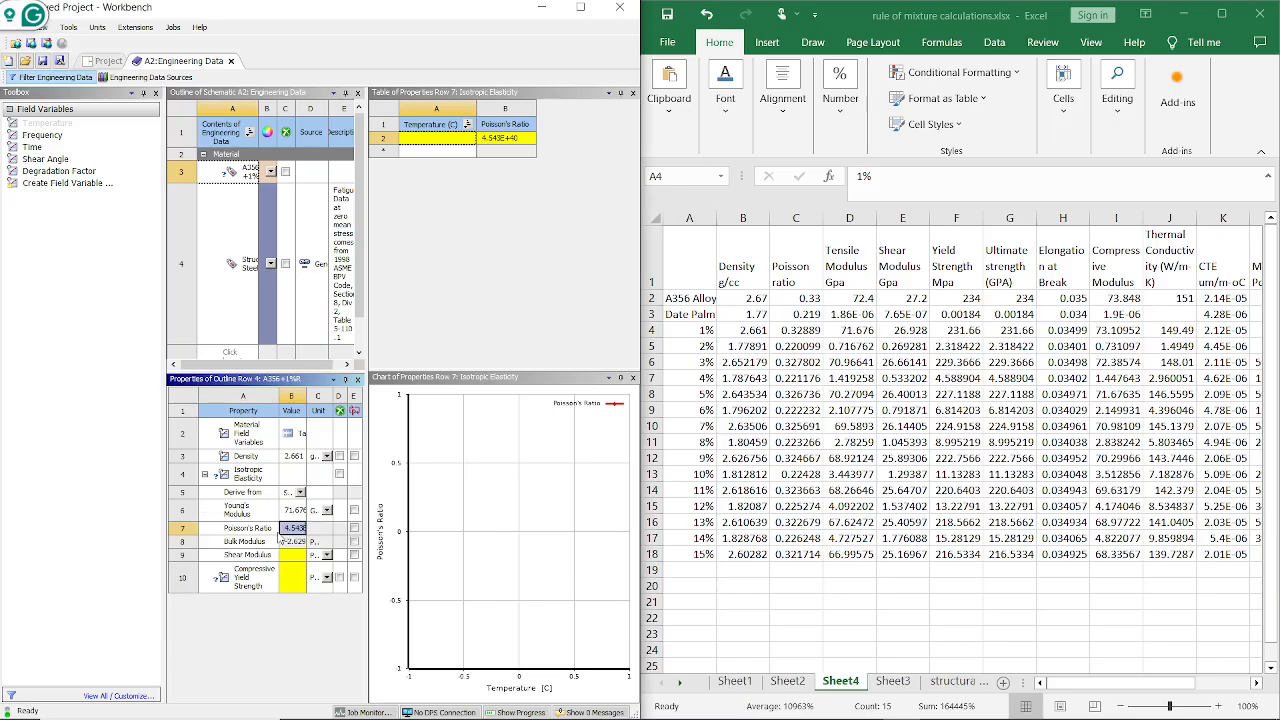
click(301, 555)
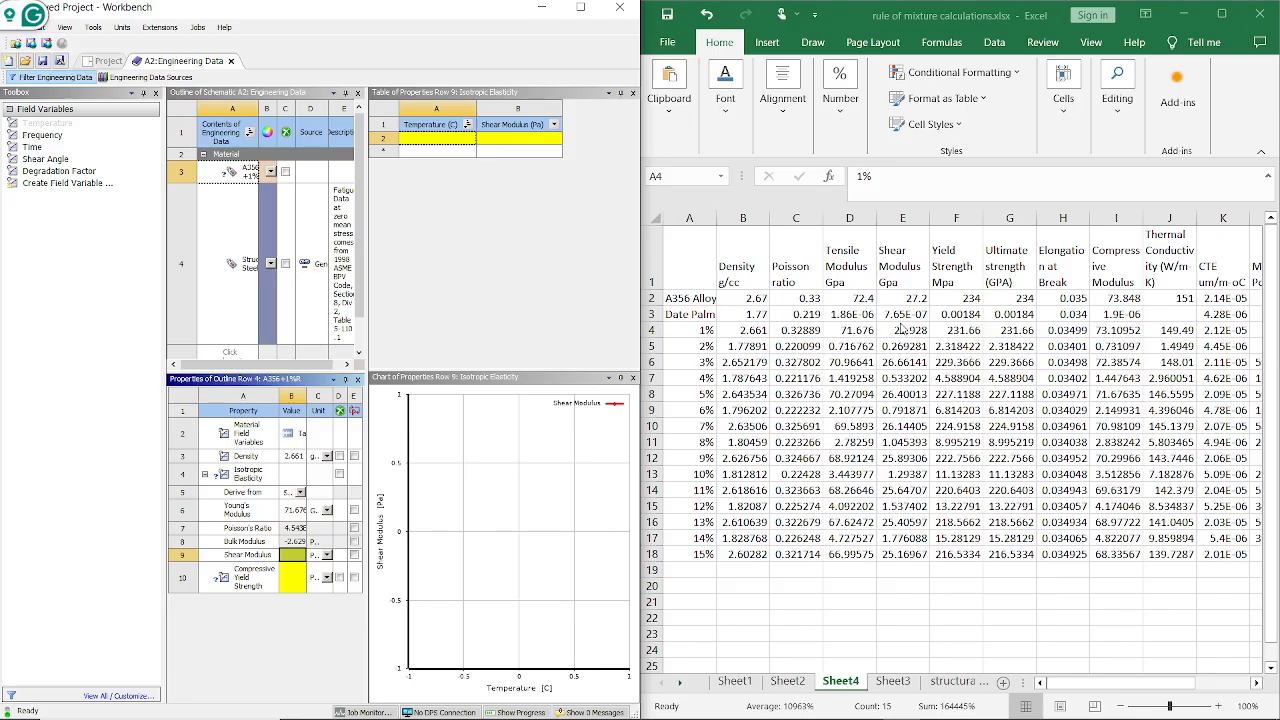
click(293, 530)
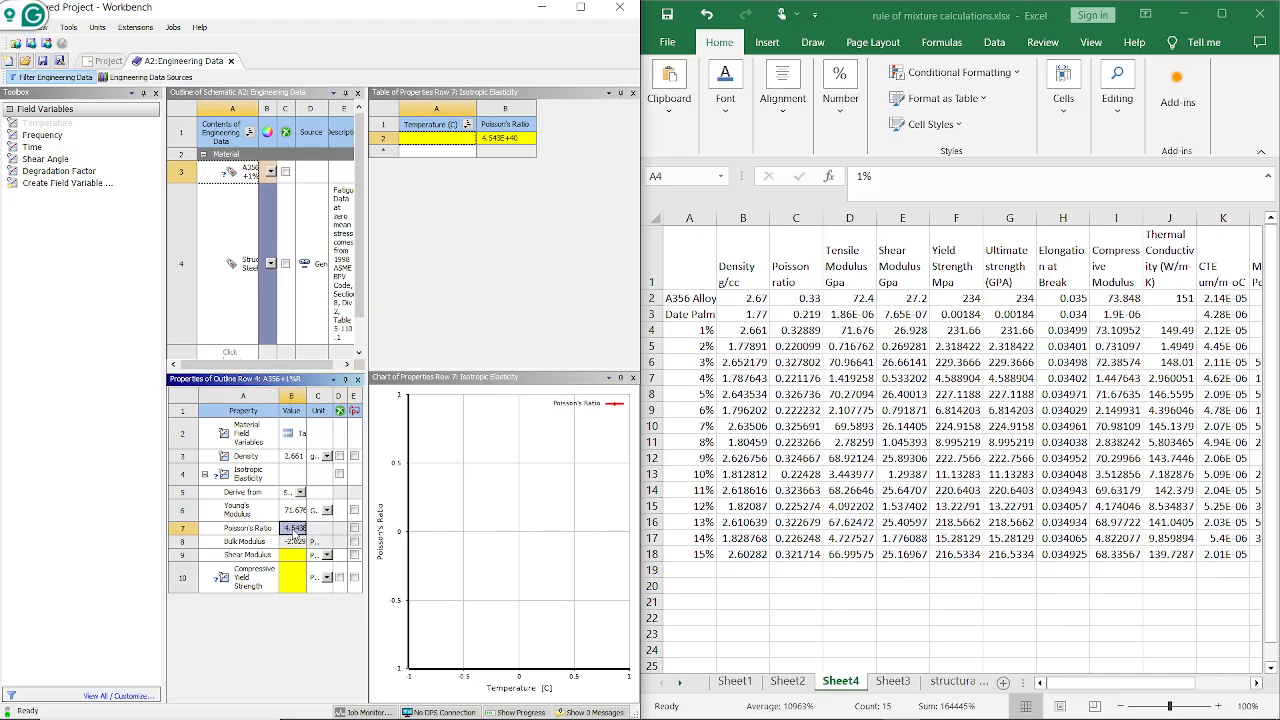
click(293, 511)
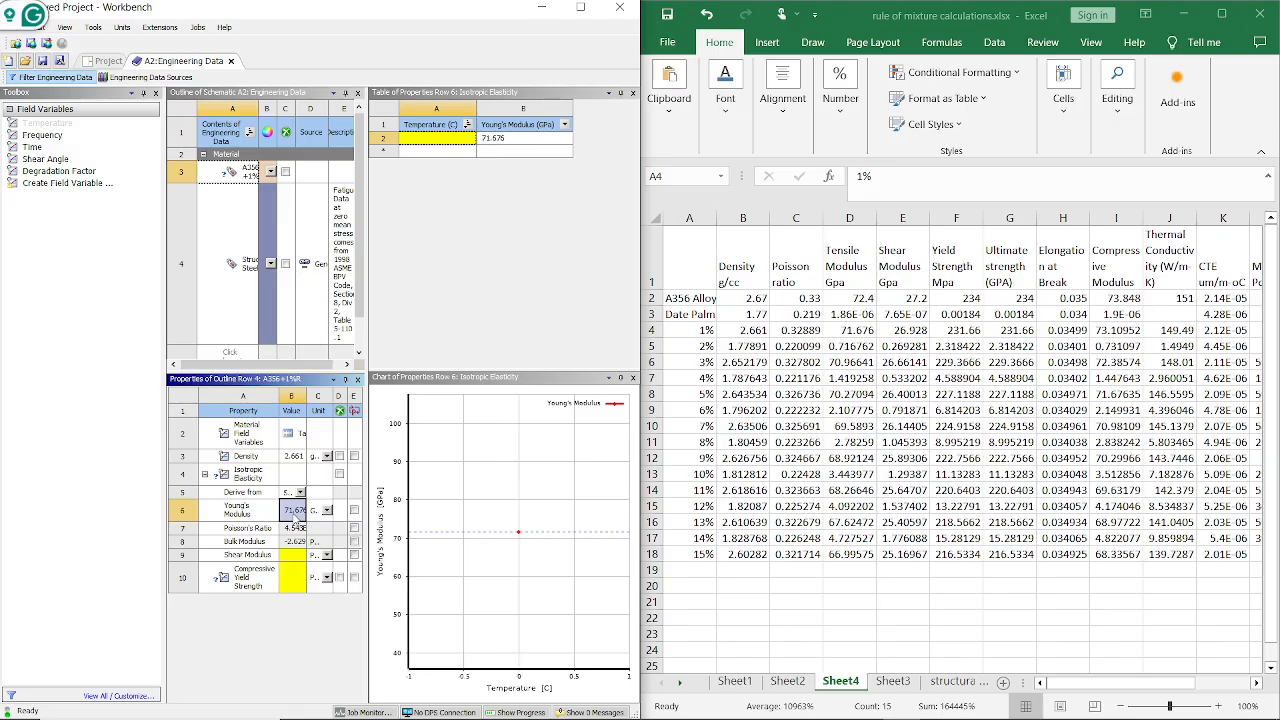
click(293, 555)
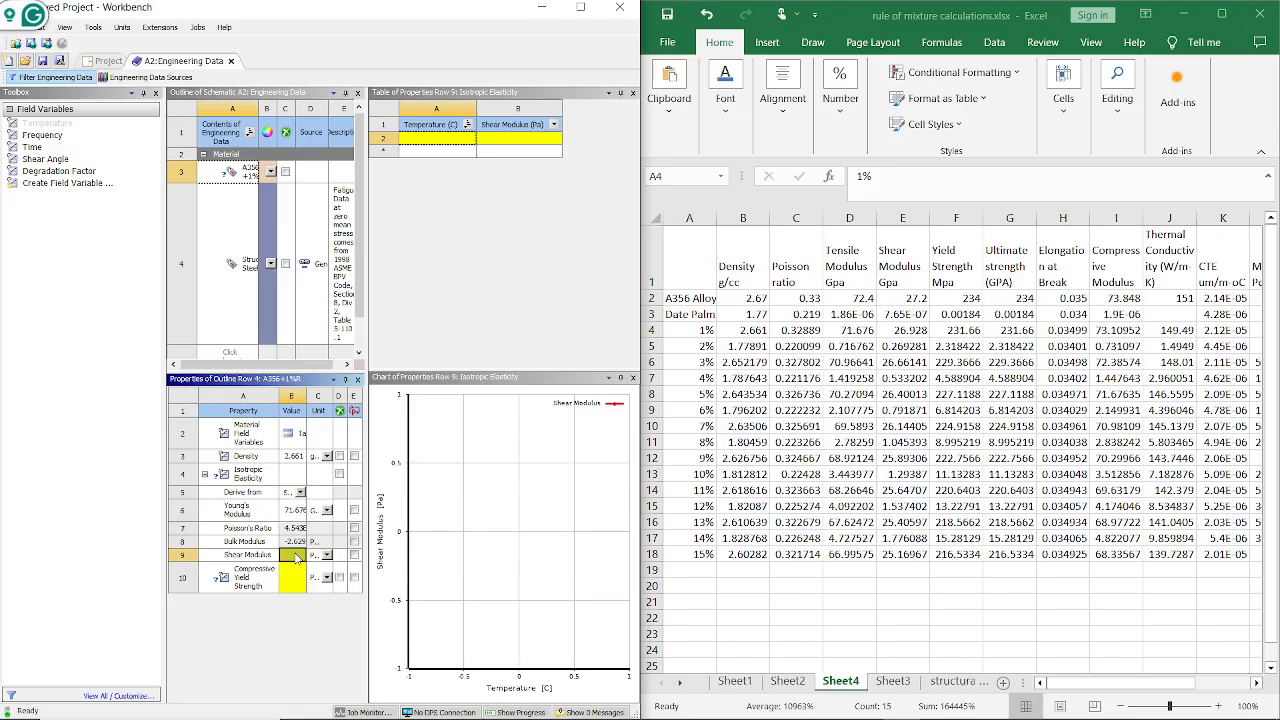
Set the shear modulus of A356+1%R to 26.928 GPa
text(26)
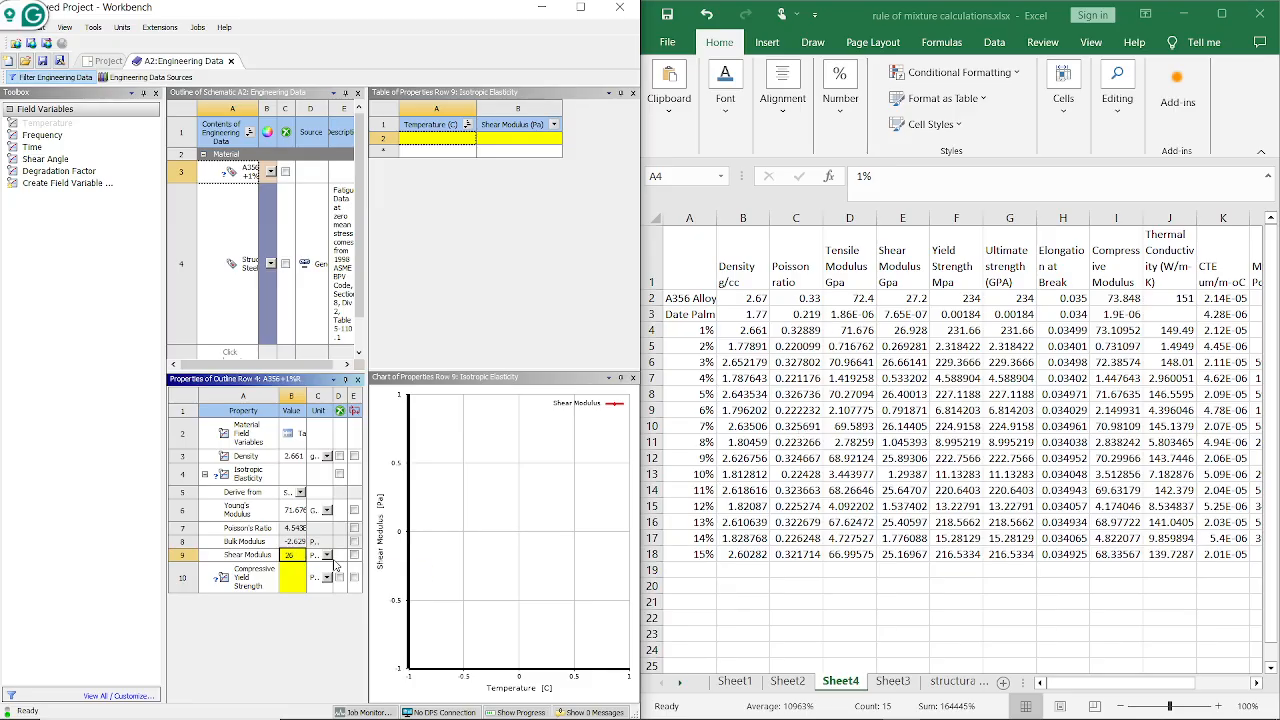
key(Return)
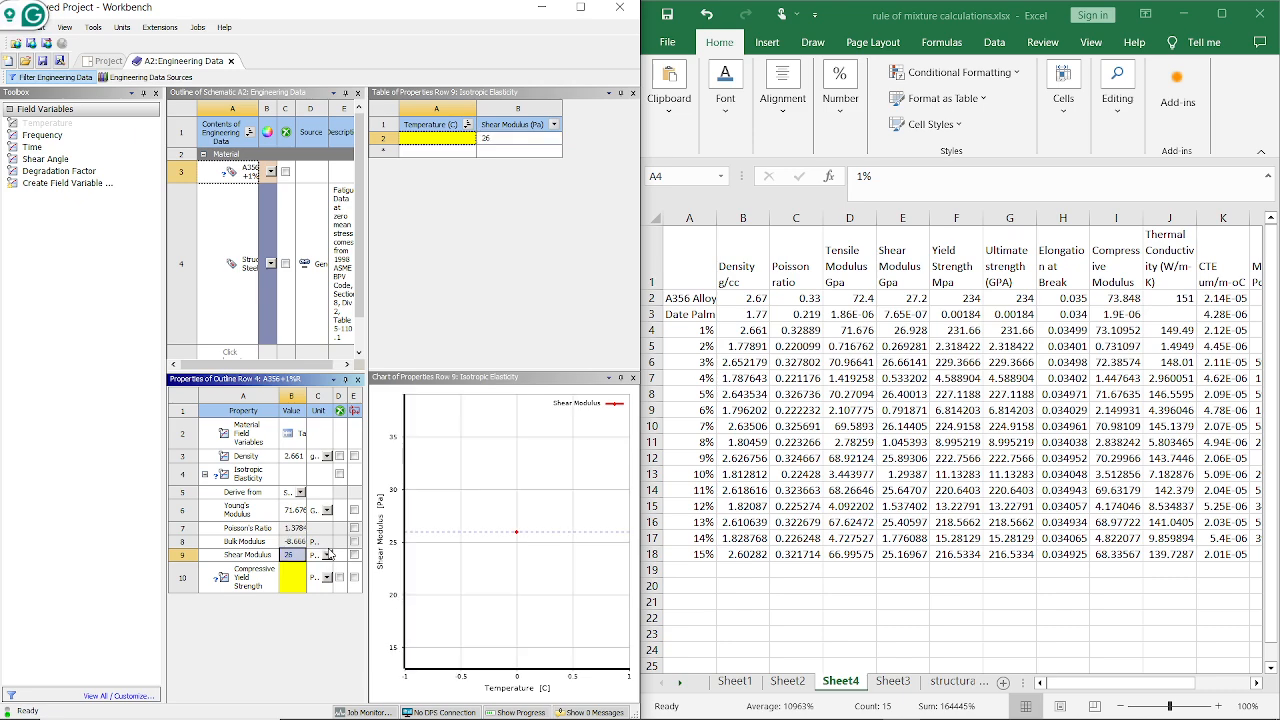
click(328, 555)
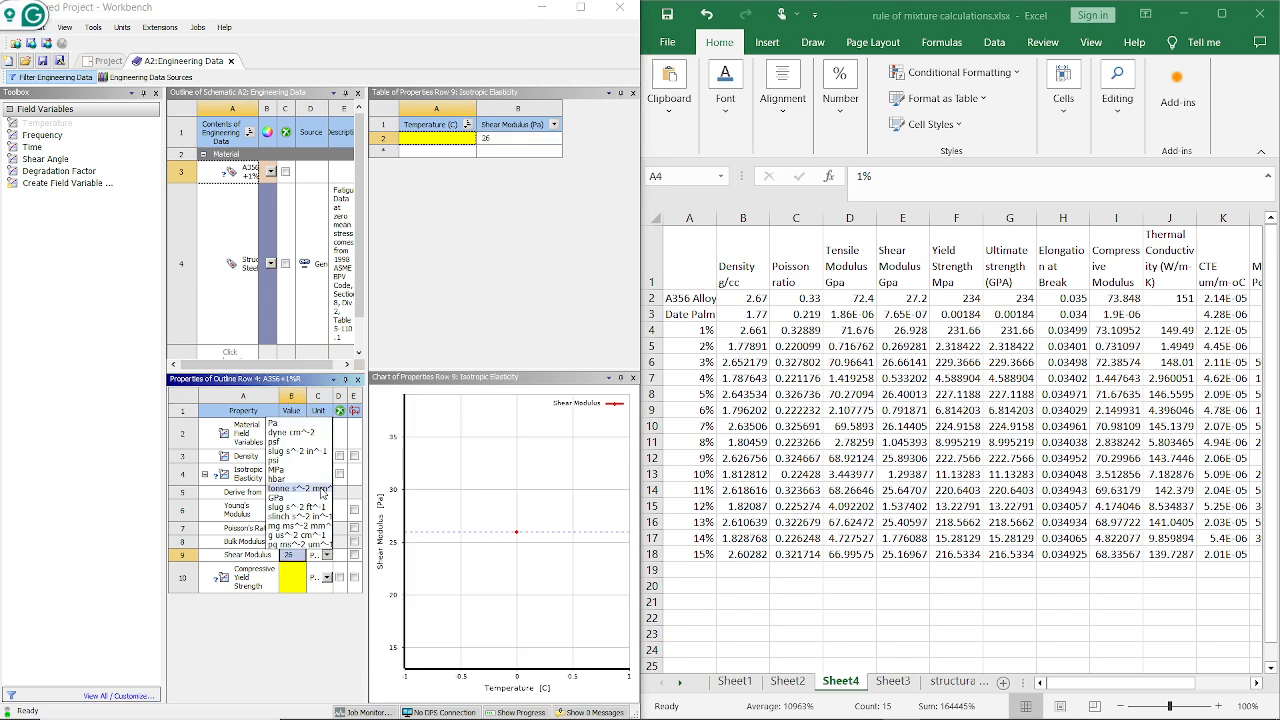
click(320, 496)
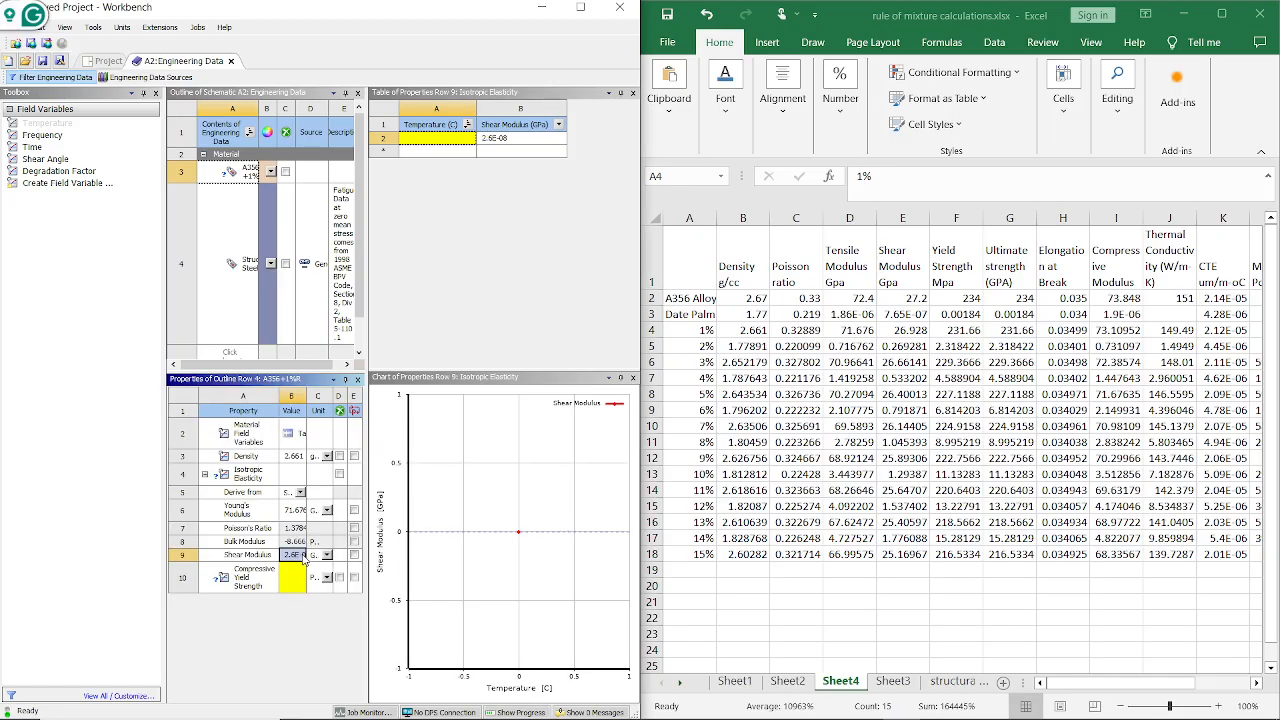
click(300, 556)
text(2)
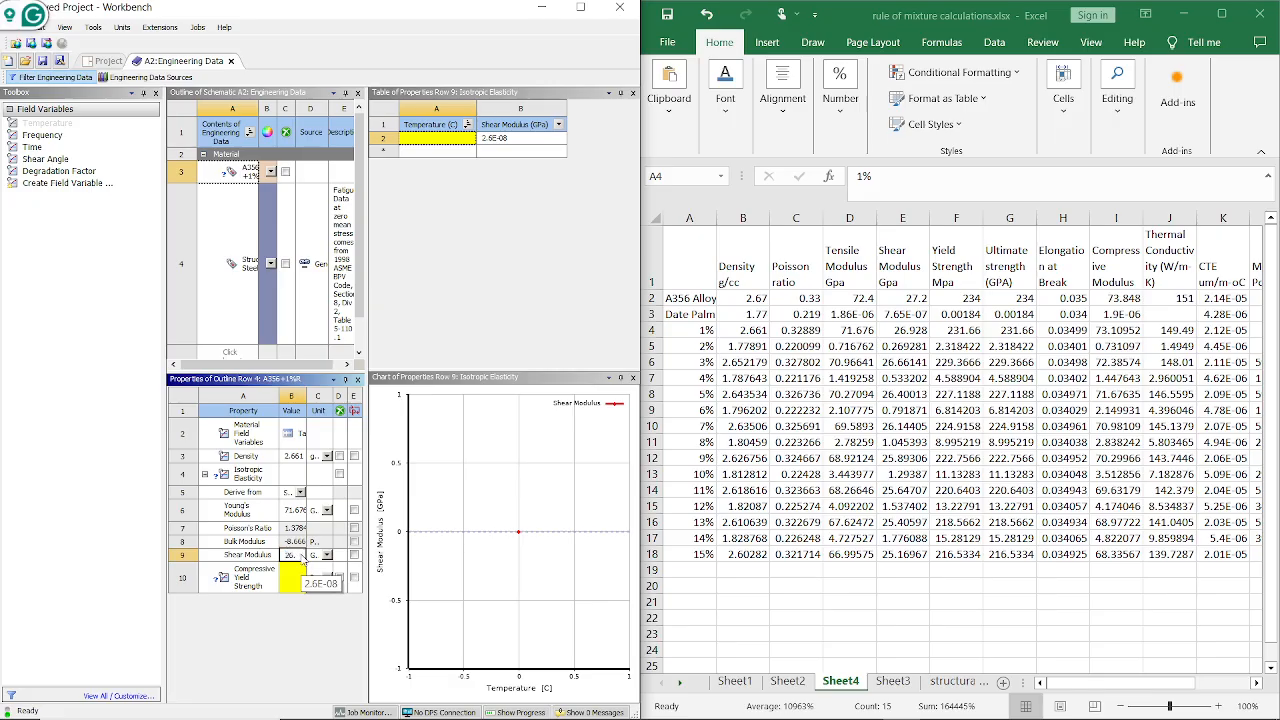
text(6.928)
click(313, 625)
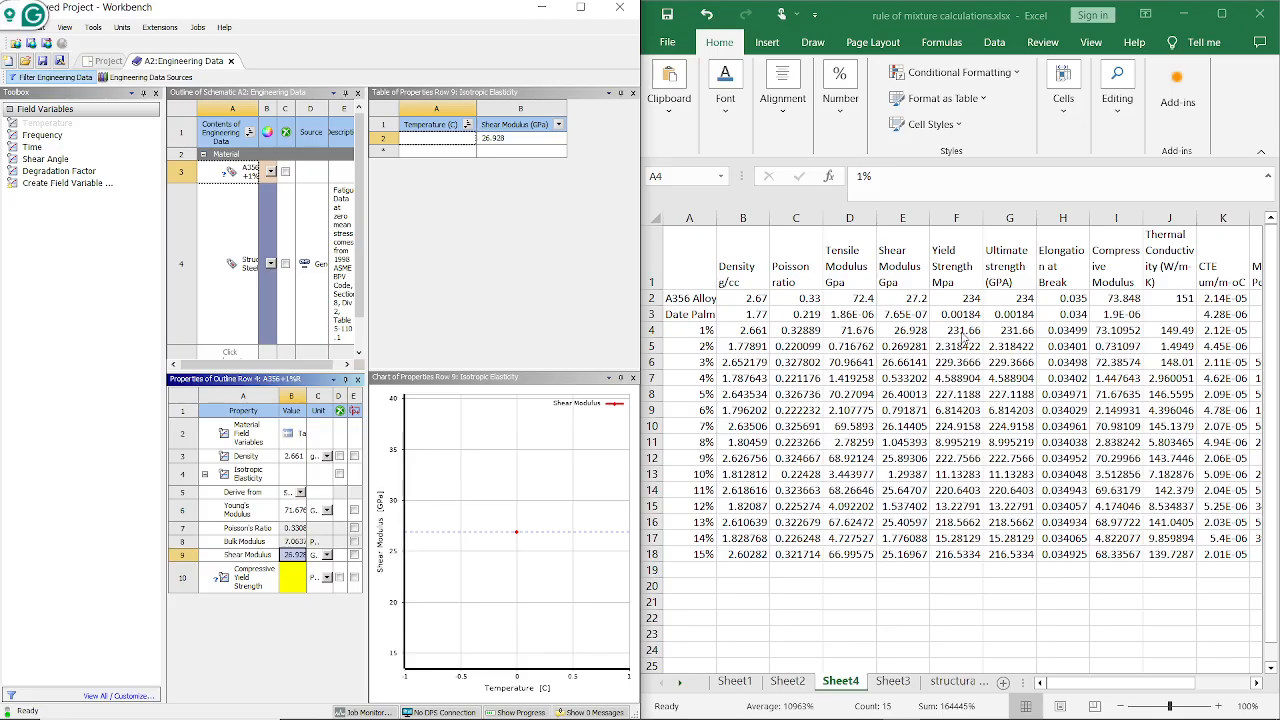
Set the compressive yield strength of A356+1%R to 231.66 MPa
click(326, 578)
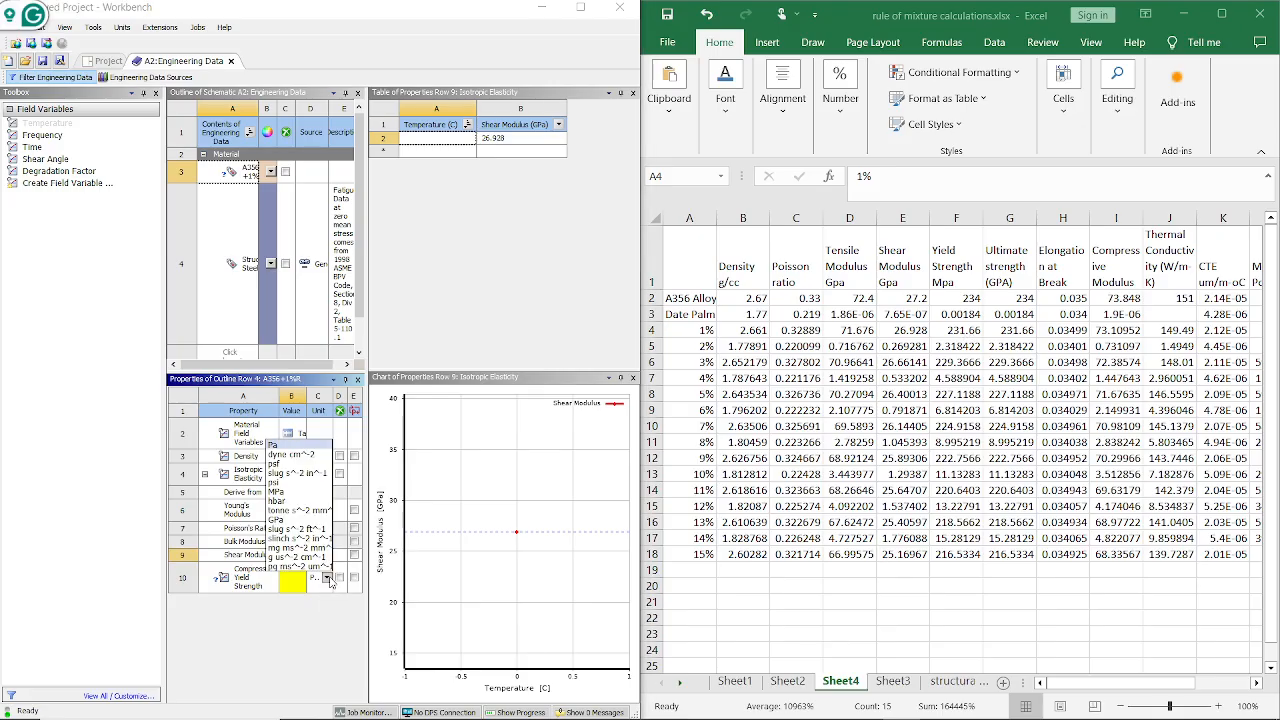
click(312, 495)
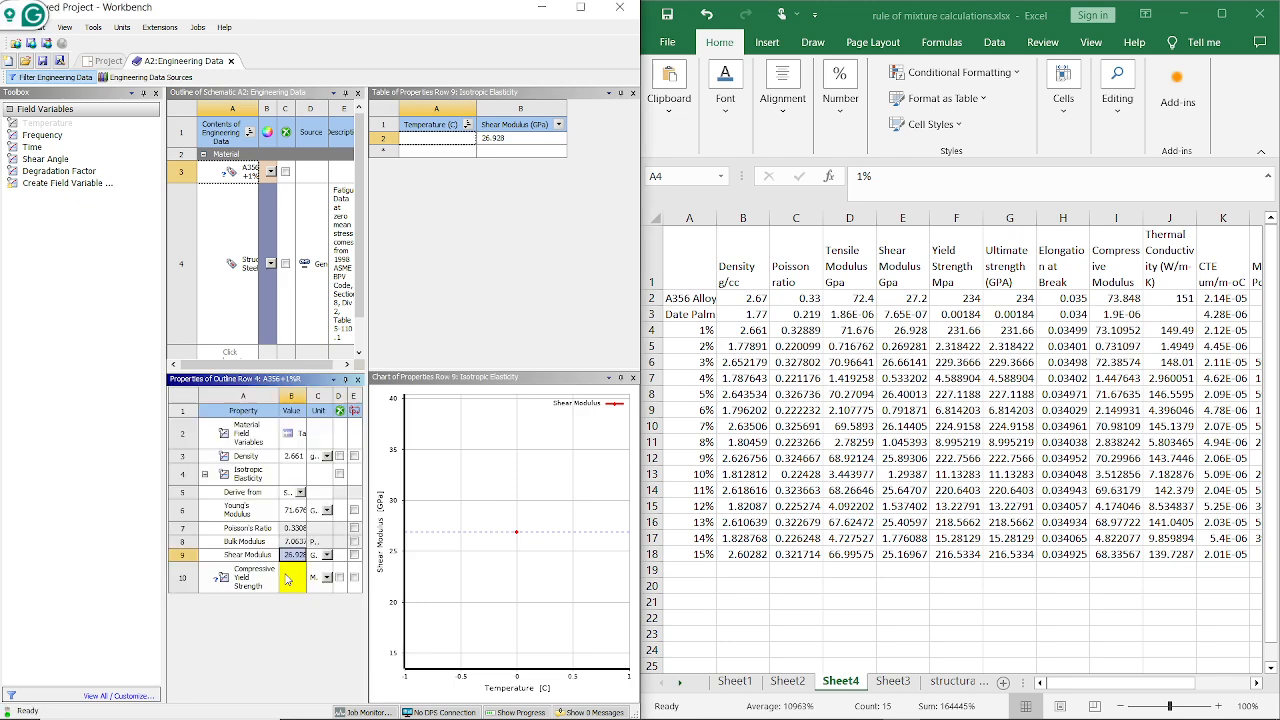
click(291, 580)
text(2)
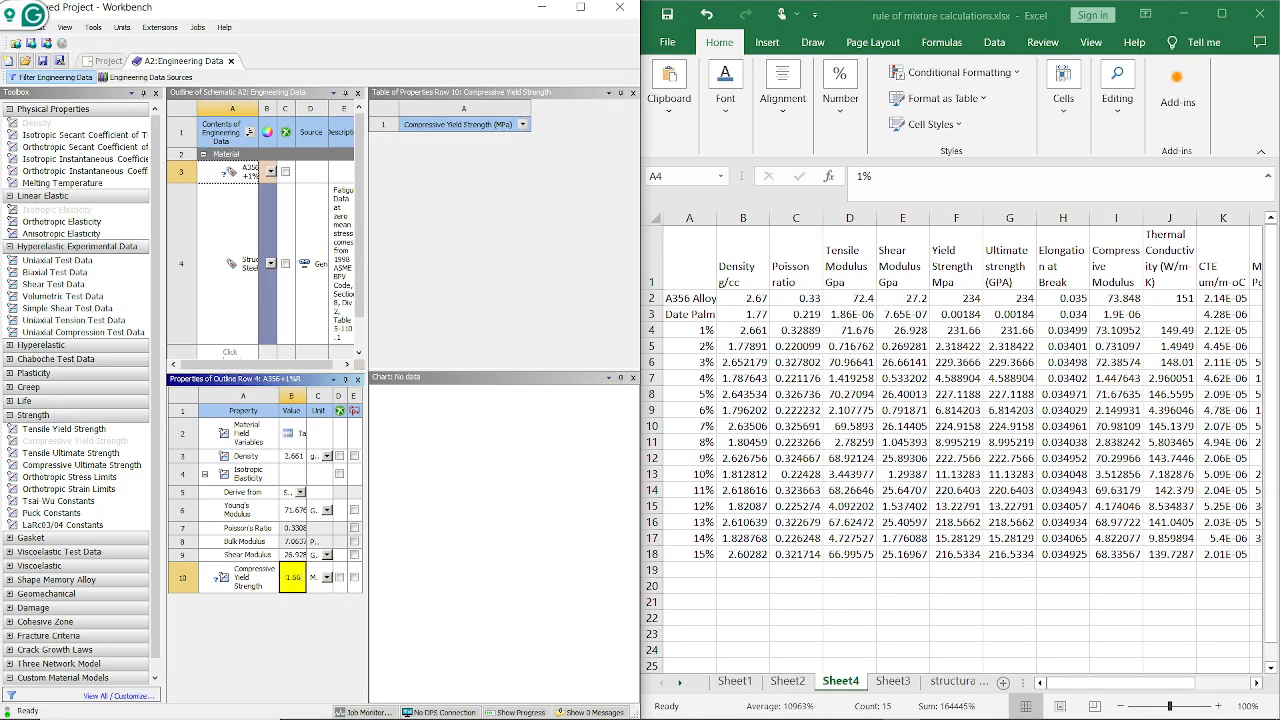
text(31.66)
key(Return)
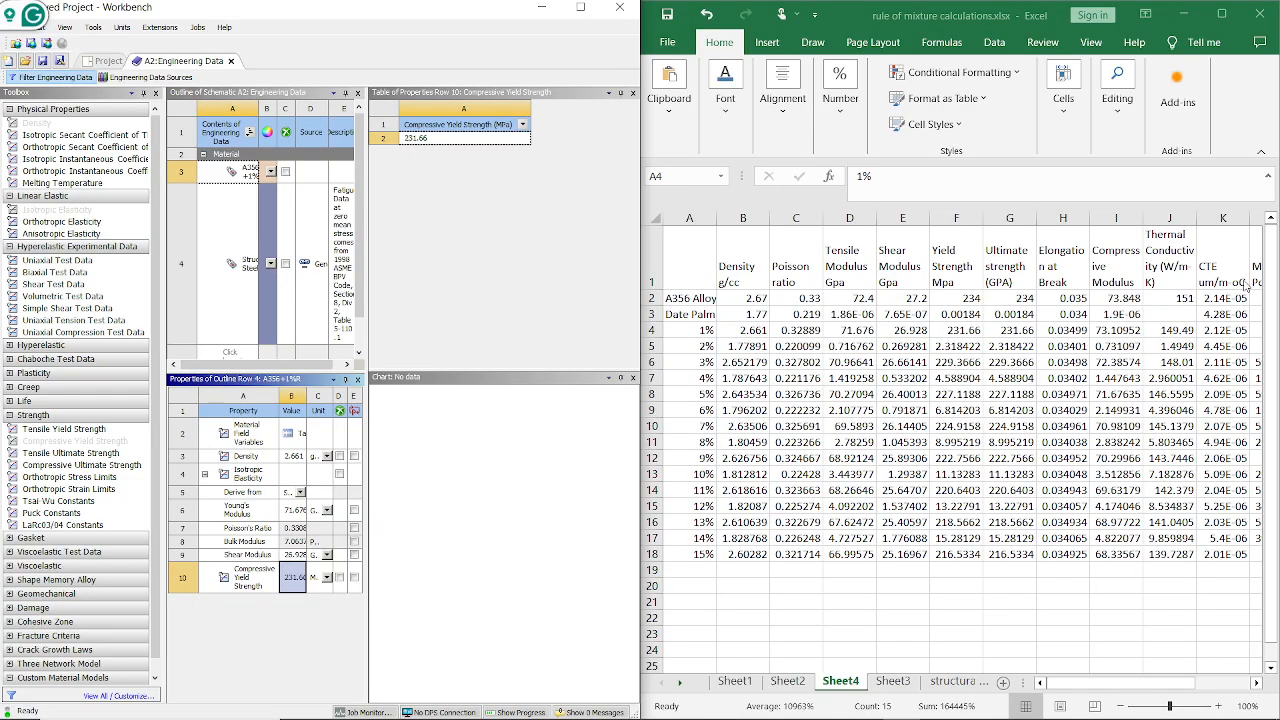
Compare the remaining spreadsheet property columns with the available material properties to find which ones can still be added
click(1256, 683)
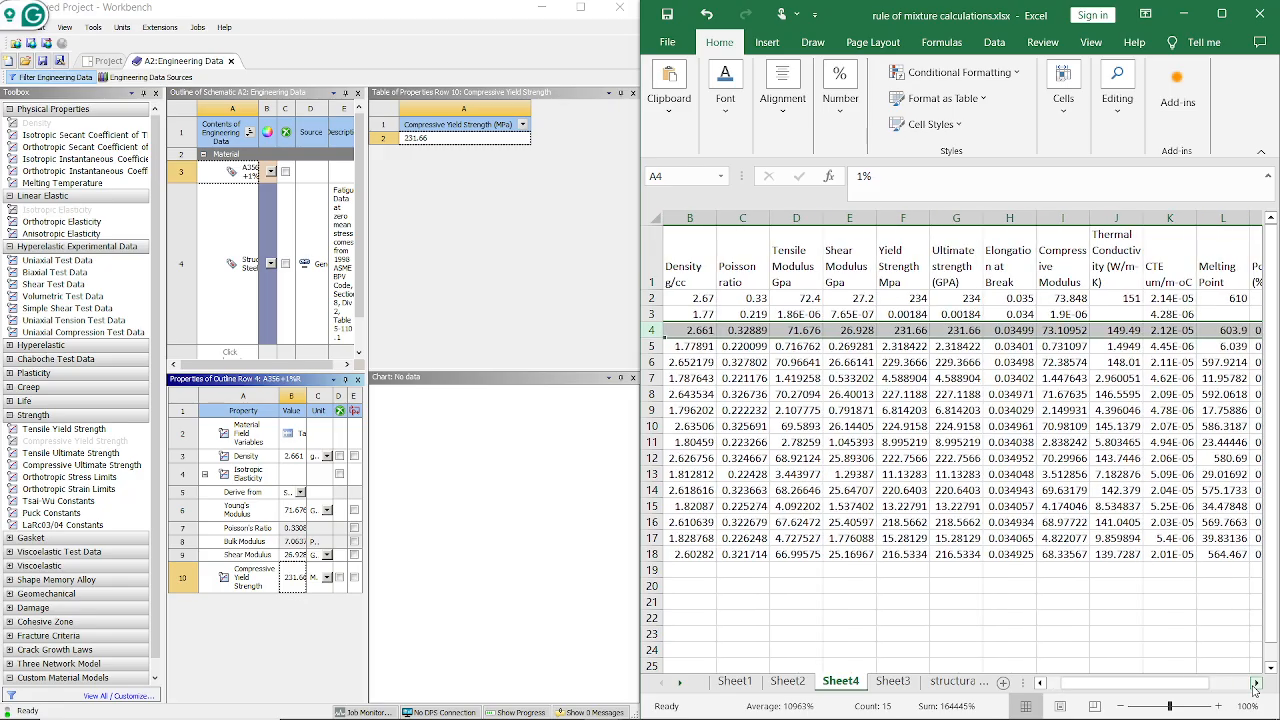
click(1256, 683)
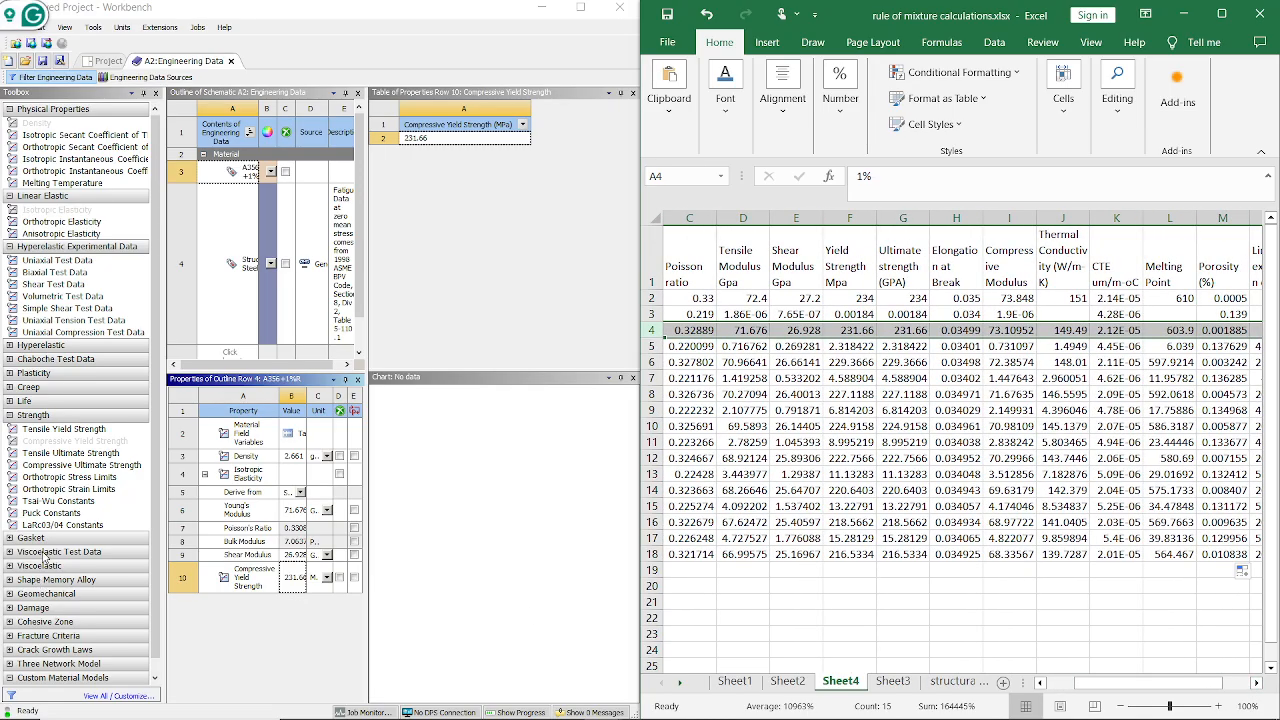
click(76, 465)
scroll(70, 476, down, 1)
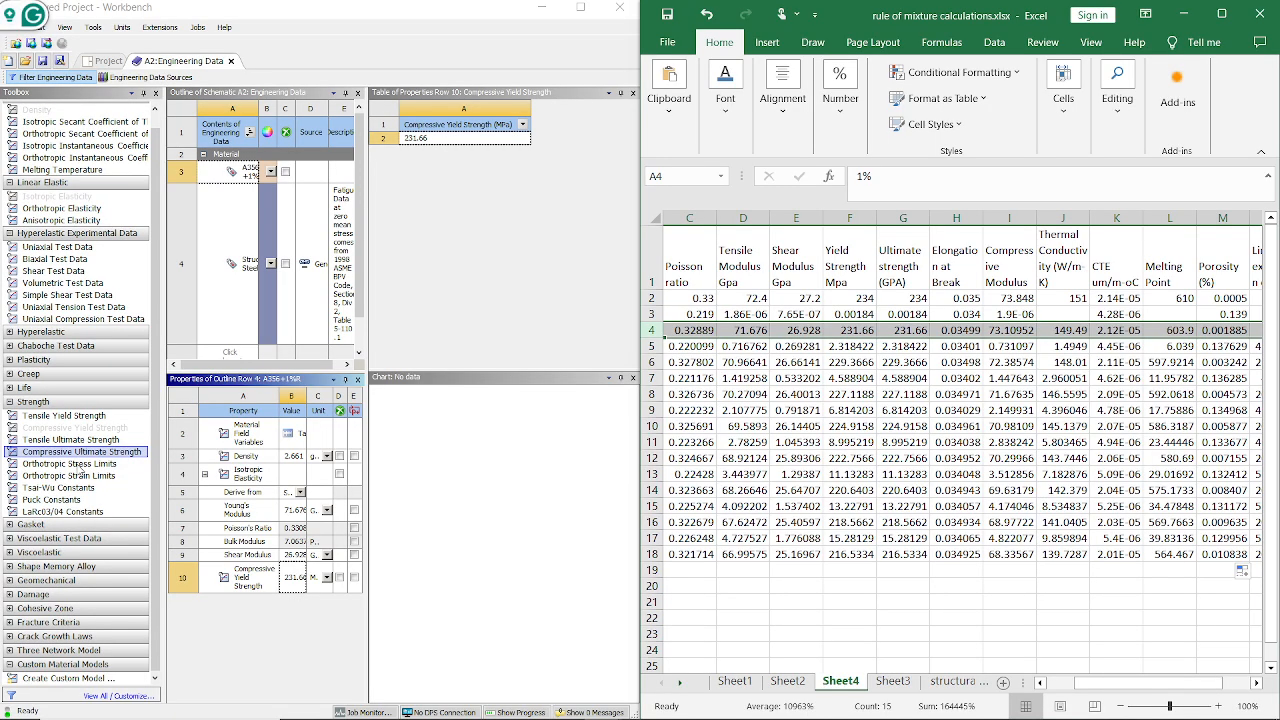
scroll(78, 465, up, 1)
scroll(78, 476, down, 1)
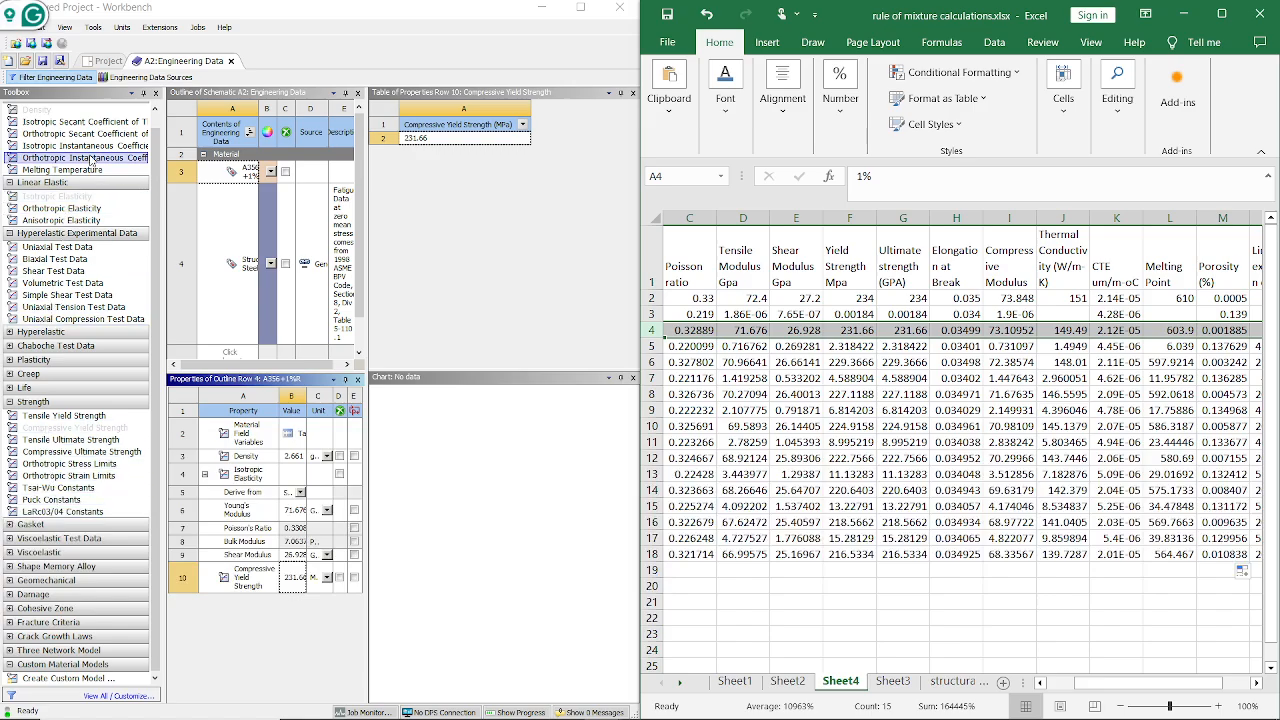
scroll(93, 152, up, 1)
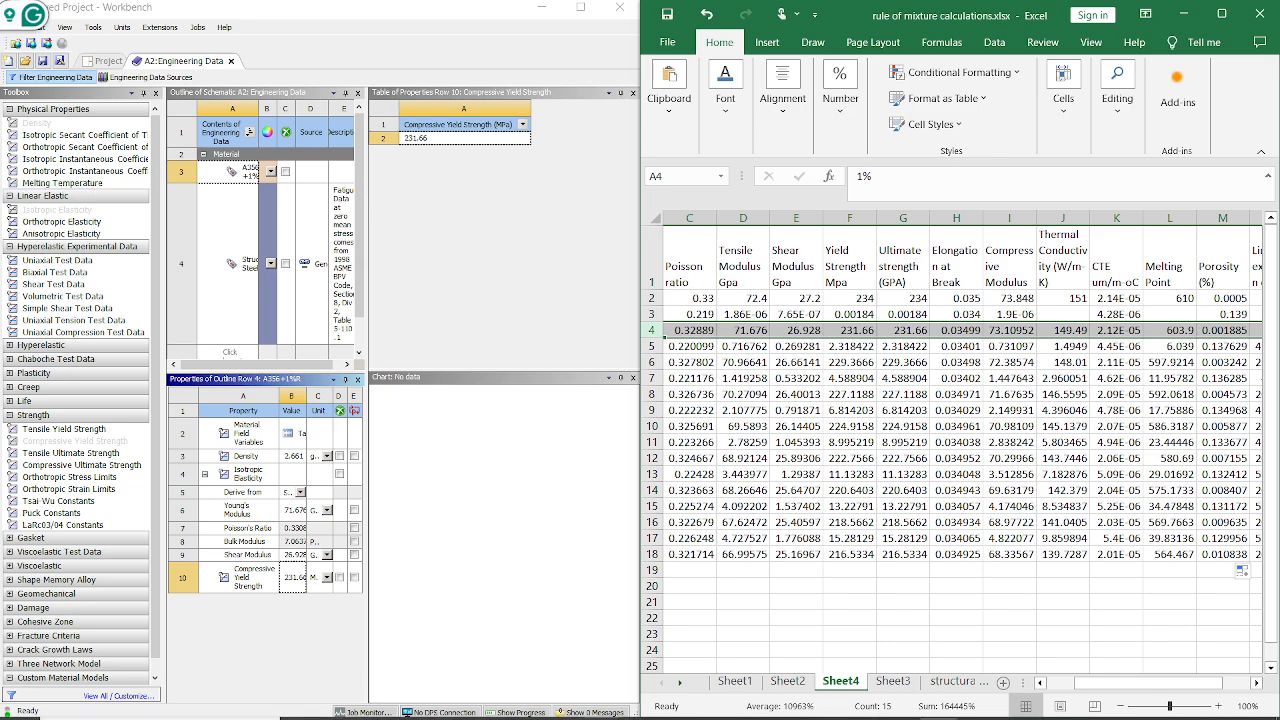
click(1255, 683)
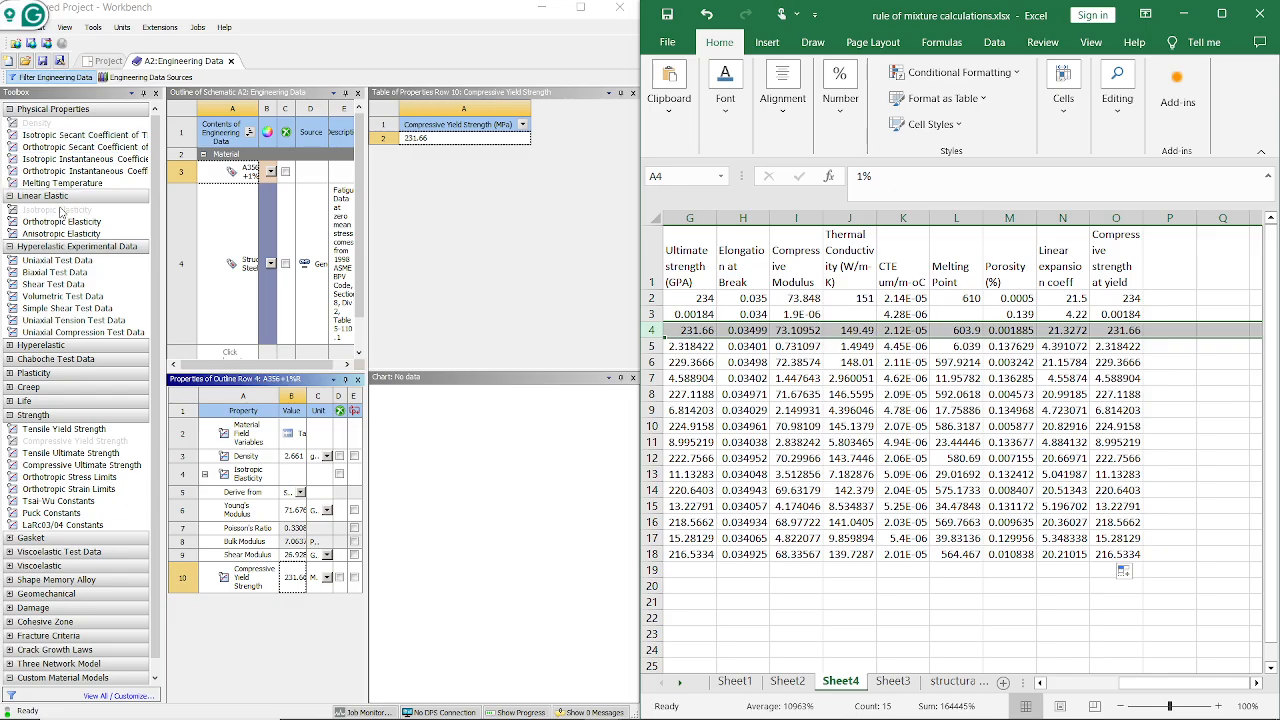
Add the Melting Temperature property to A356+1%R and set it to 603.9 °C
drag(62, 183, 256, 460)
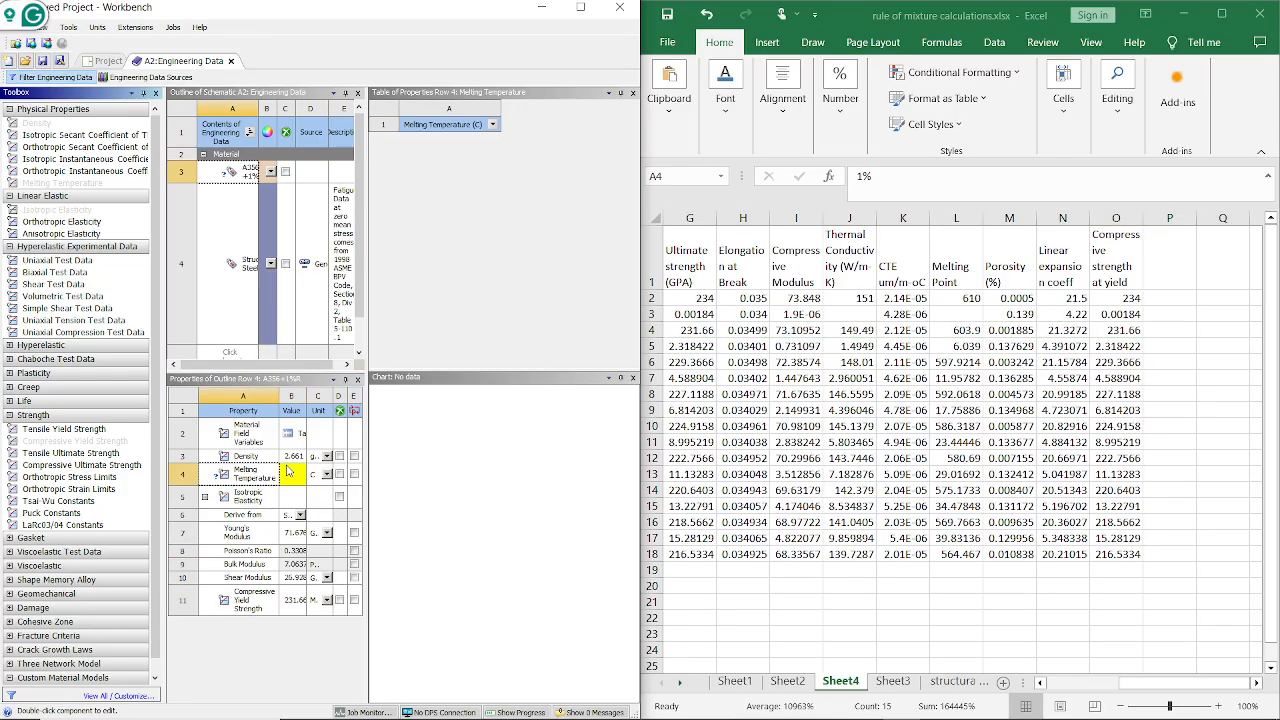
click(289, 472)
click(289, 473)
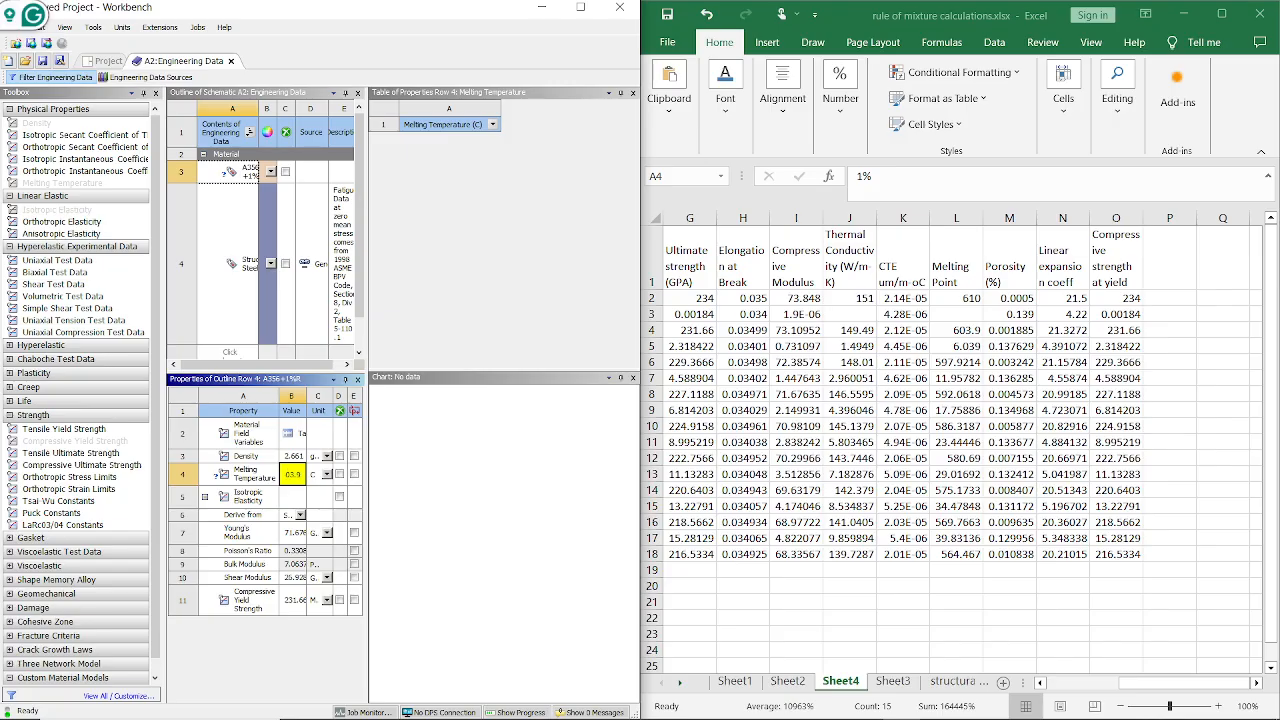
key(Return)
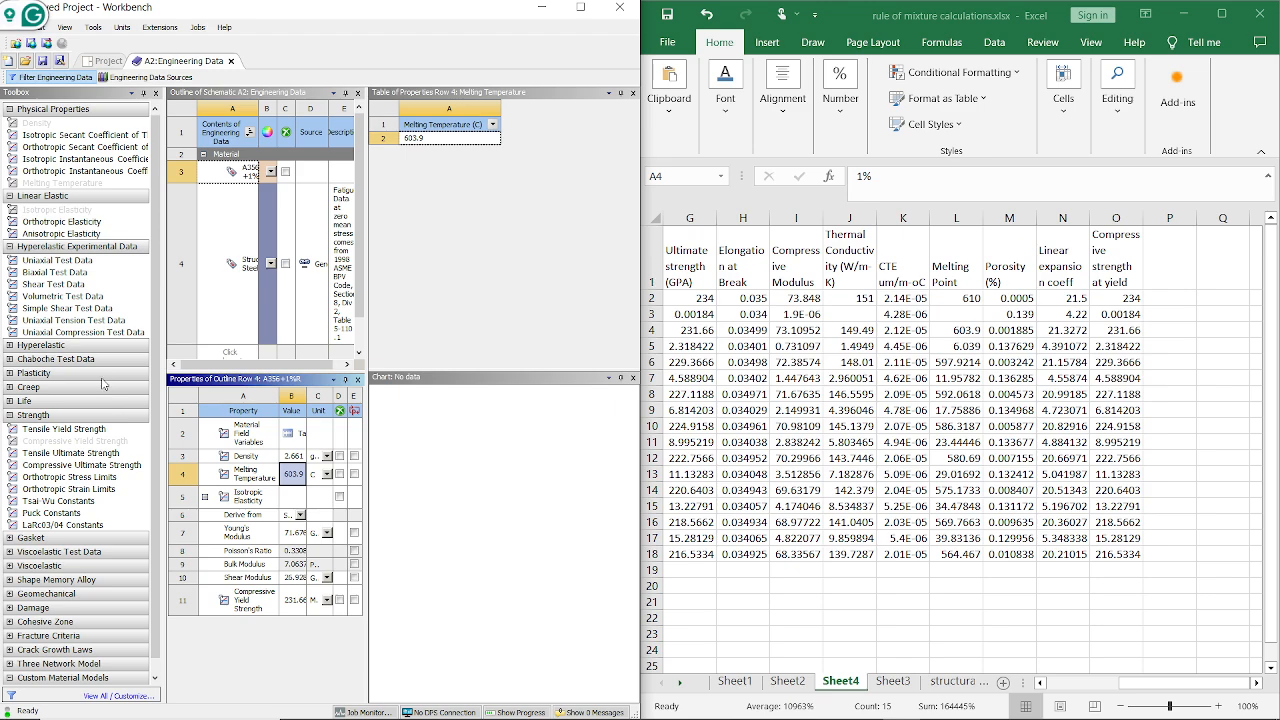
Return to the project schematic and add a standalone Steady-State Thermal system beside the Static Structural system
scroll(104, 386, down, 1)
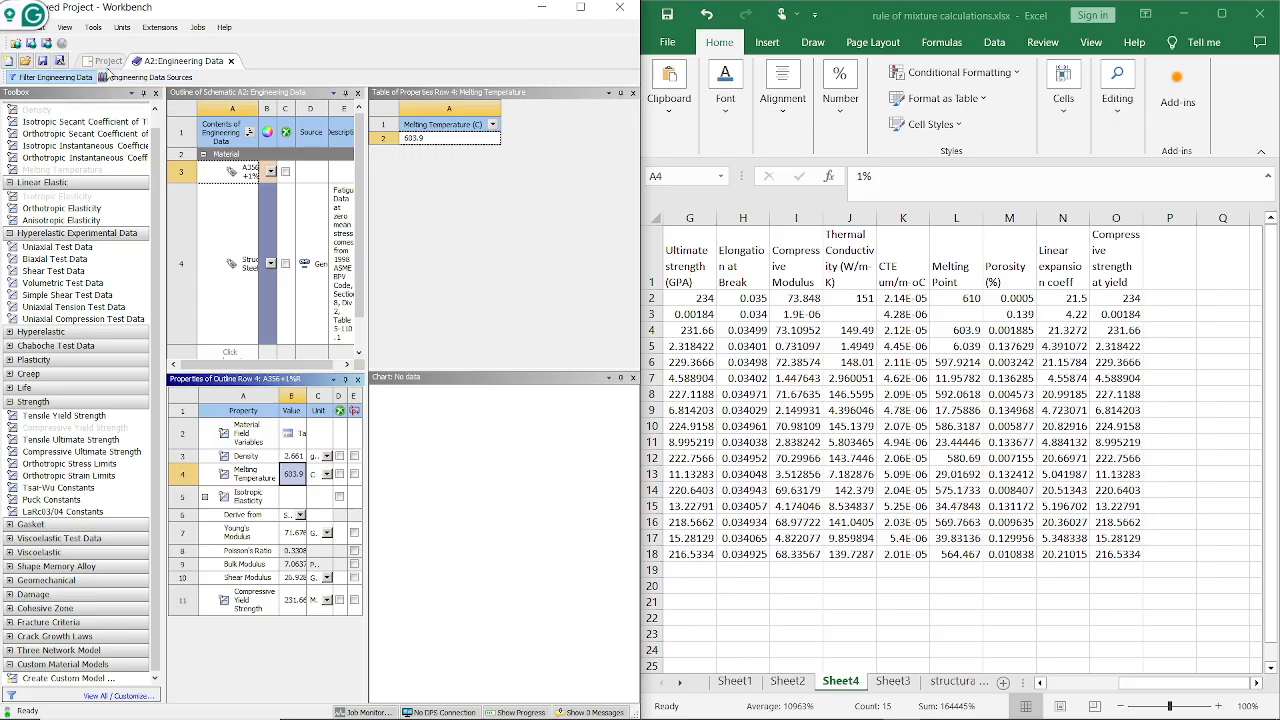
click(108, 61)
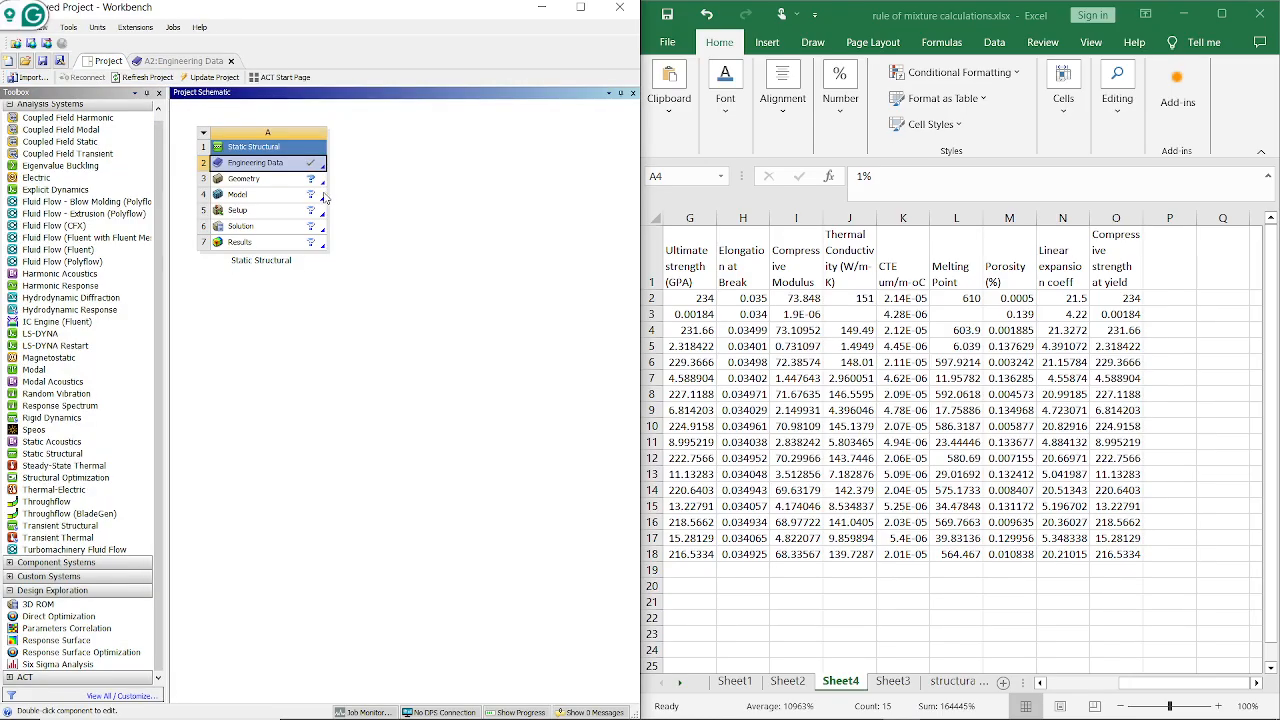
click(205, 77)
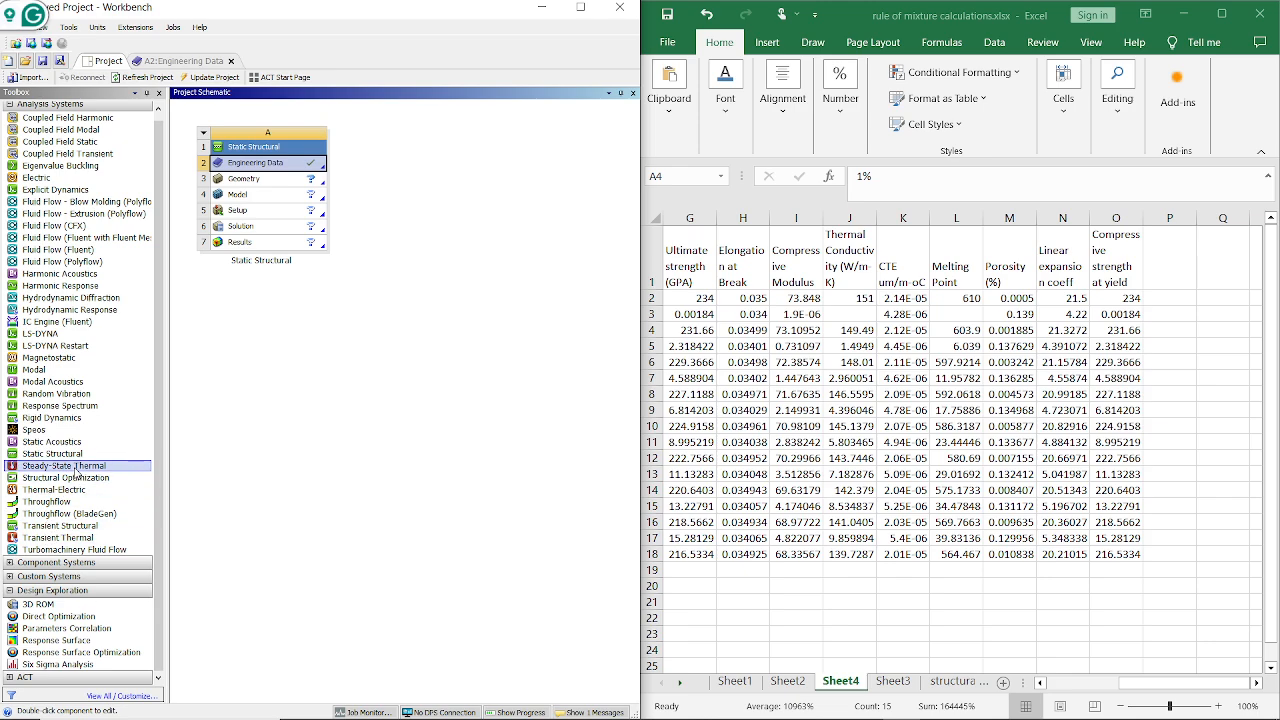
drag(77, 470, 413, 258)
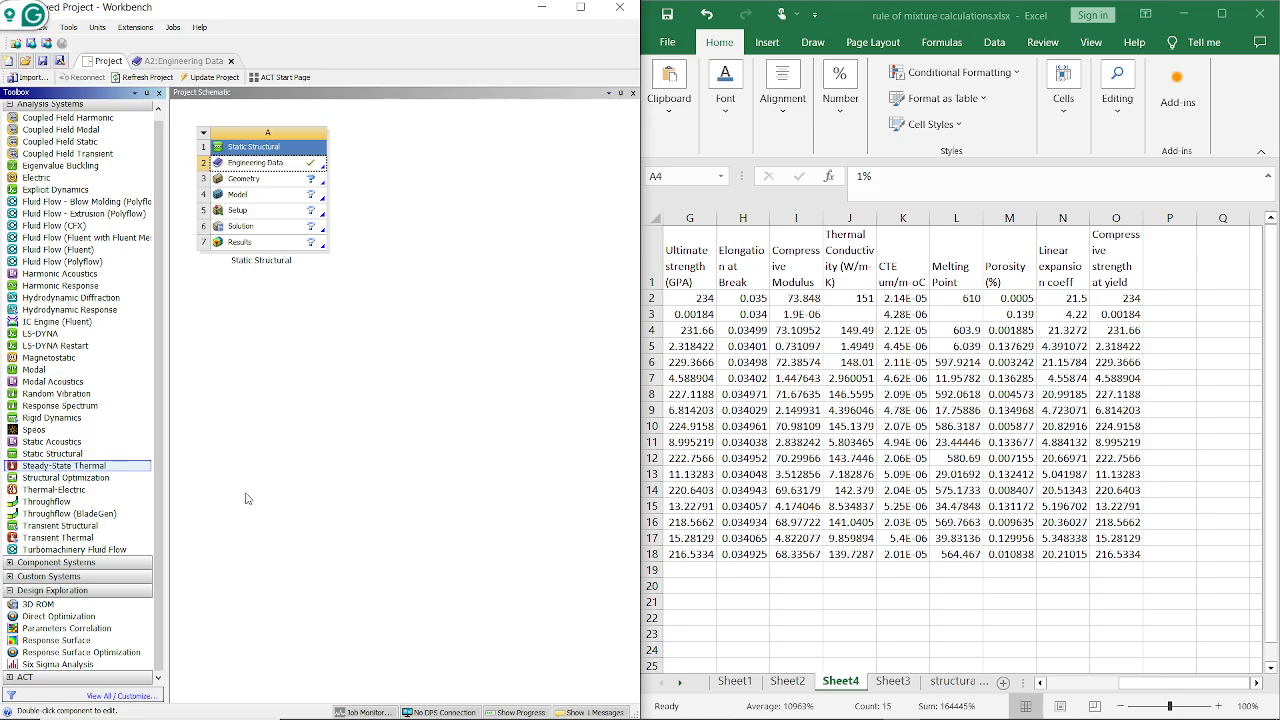
click(131, 467)
drag(131, 467, 424, 137)
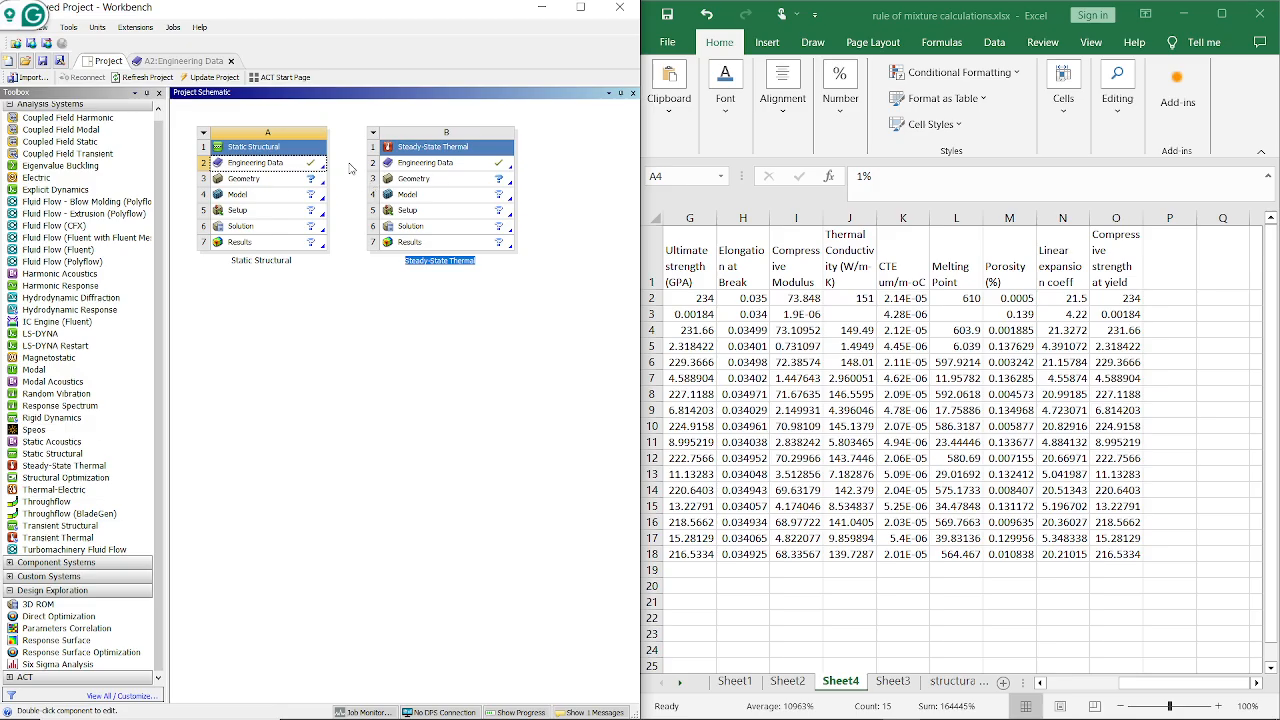
Compare the Steady-State Thermal system's engineering data with the Static Structural system's, and close the thermal system's data
click(311, 167)
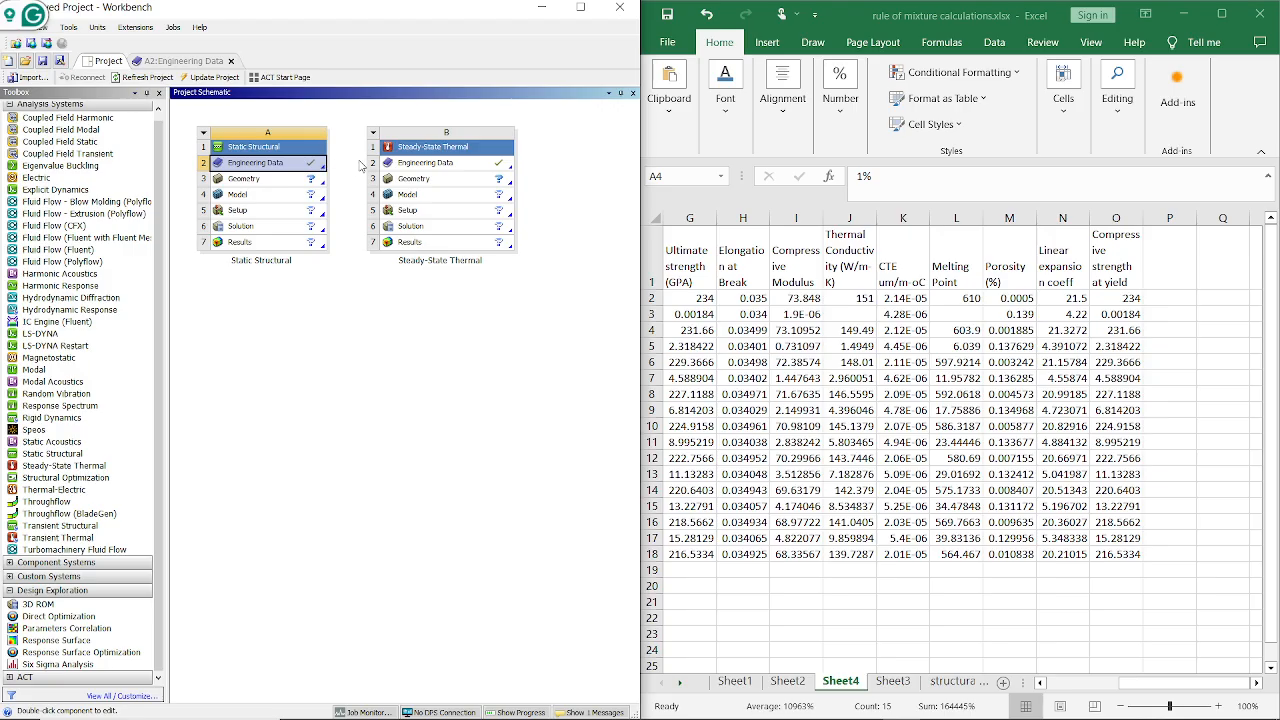
click(494, 170)
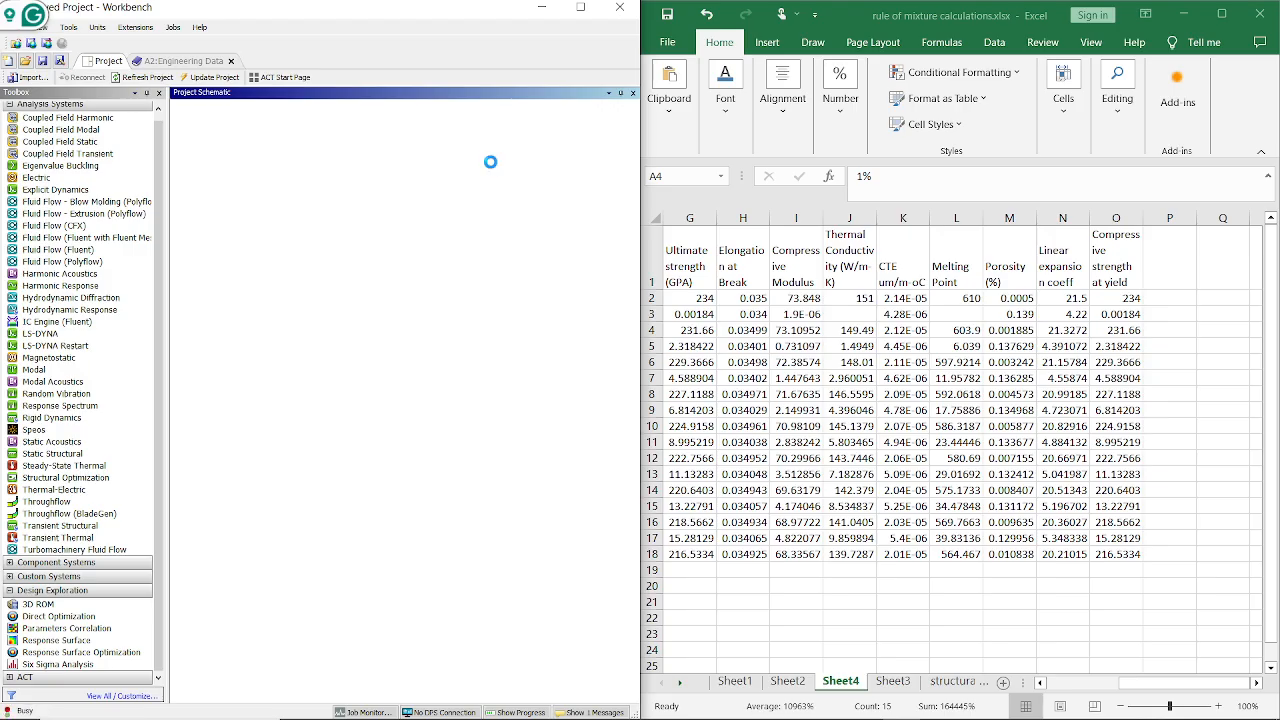
double_click(494, 170)
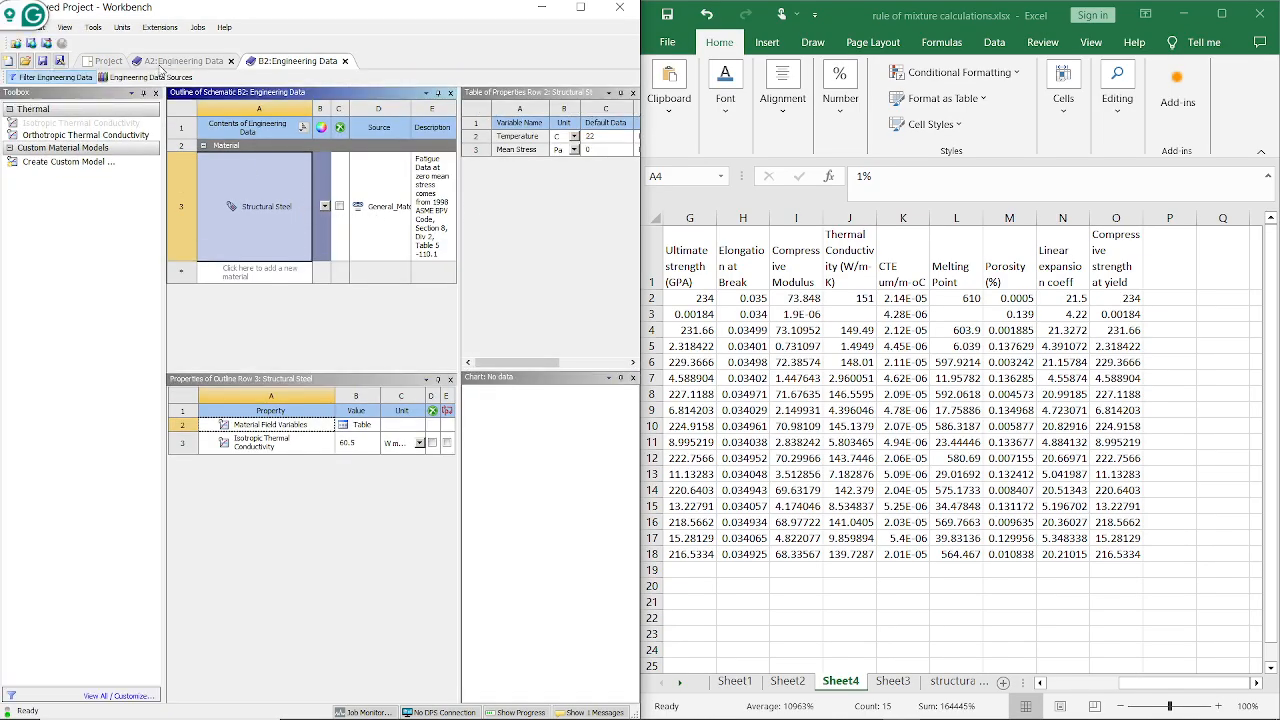
click(166, 61)
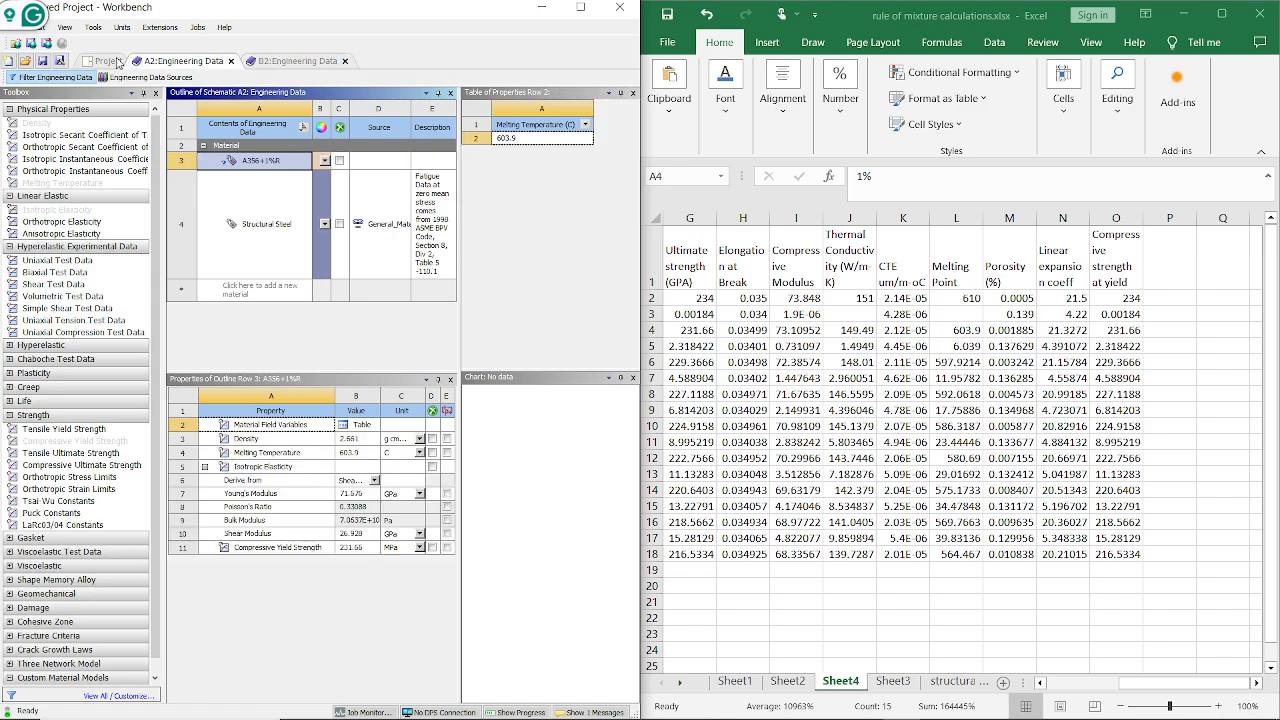
click(104, 60)
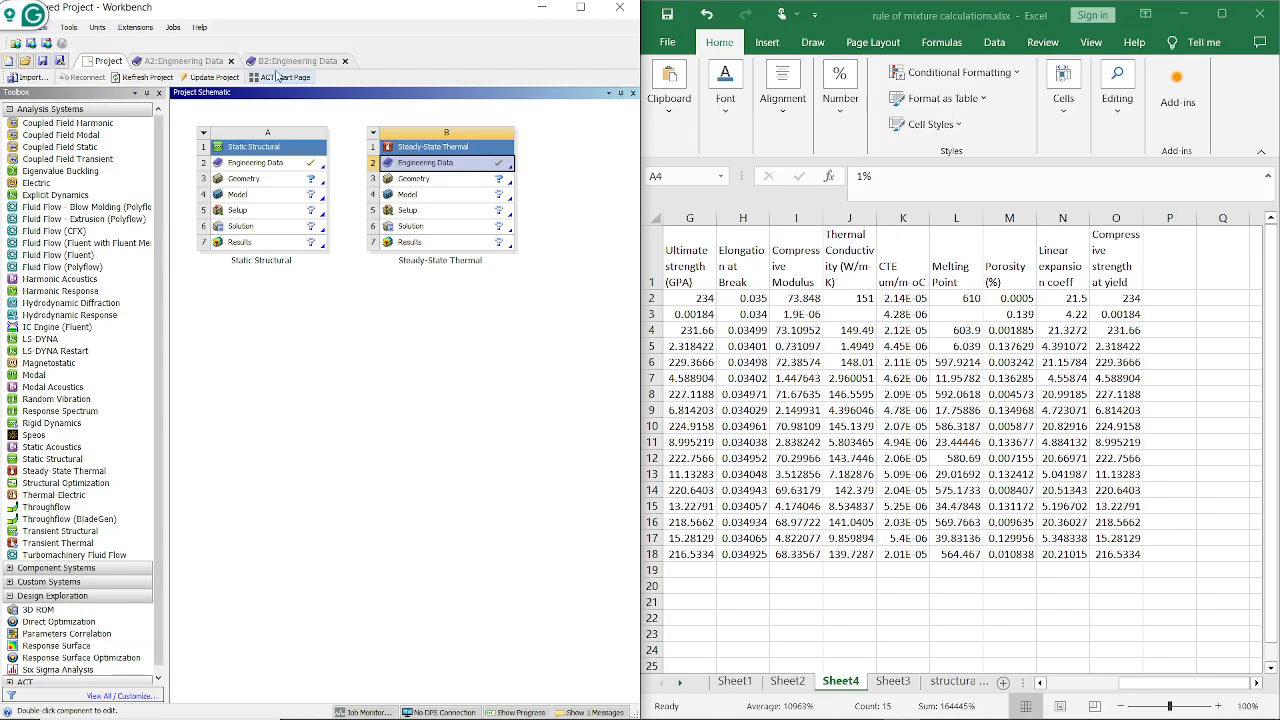
click(344, 61)
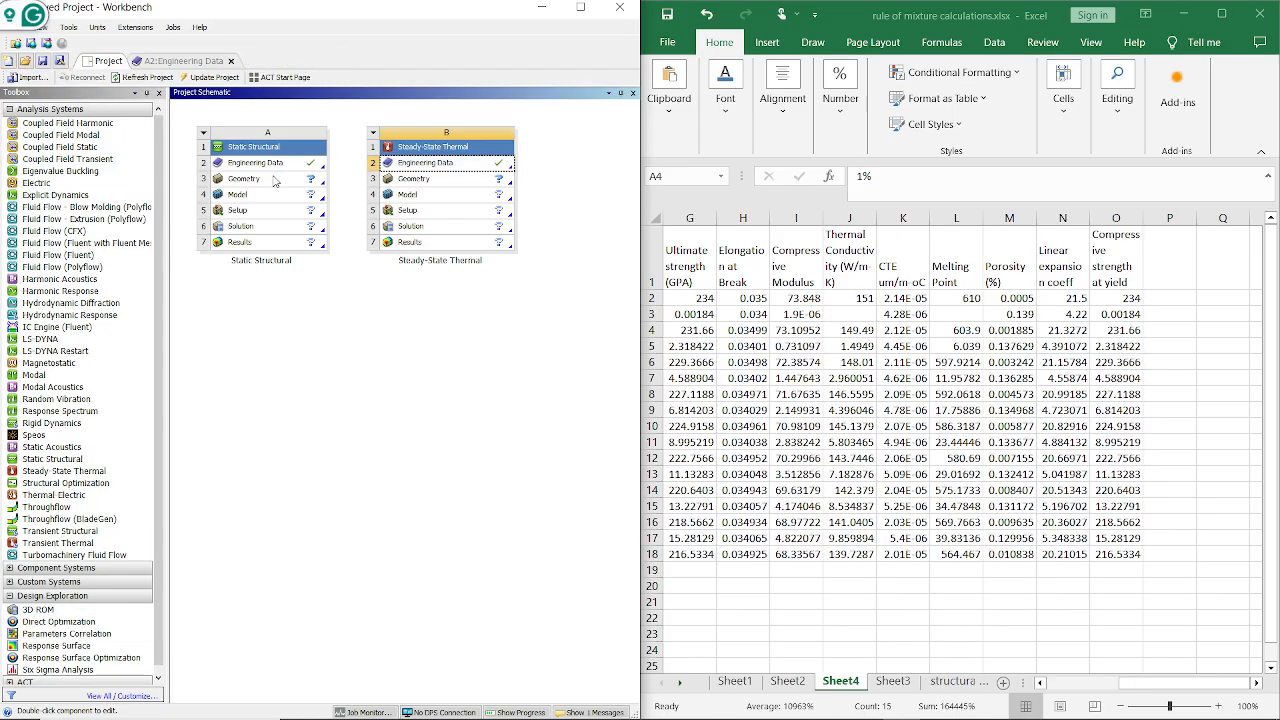
Link the Static Structural system's Engineering Data to the Steady-State Thermal system and open the shared engineering data
click(271, 166)
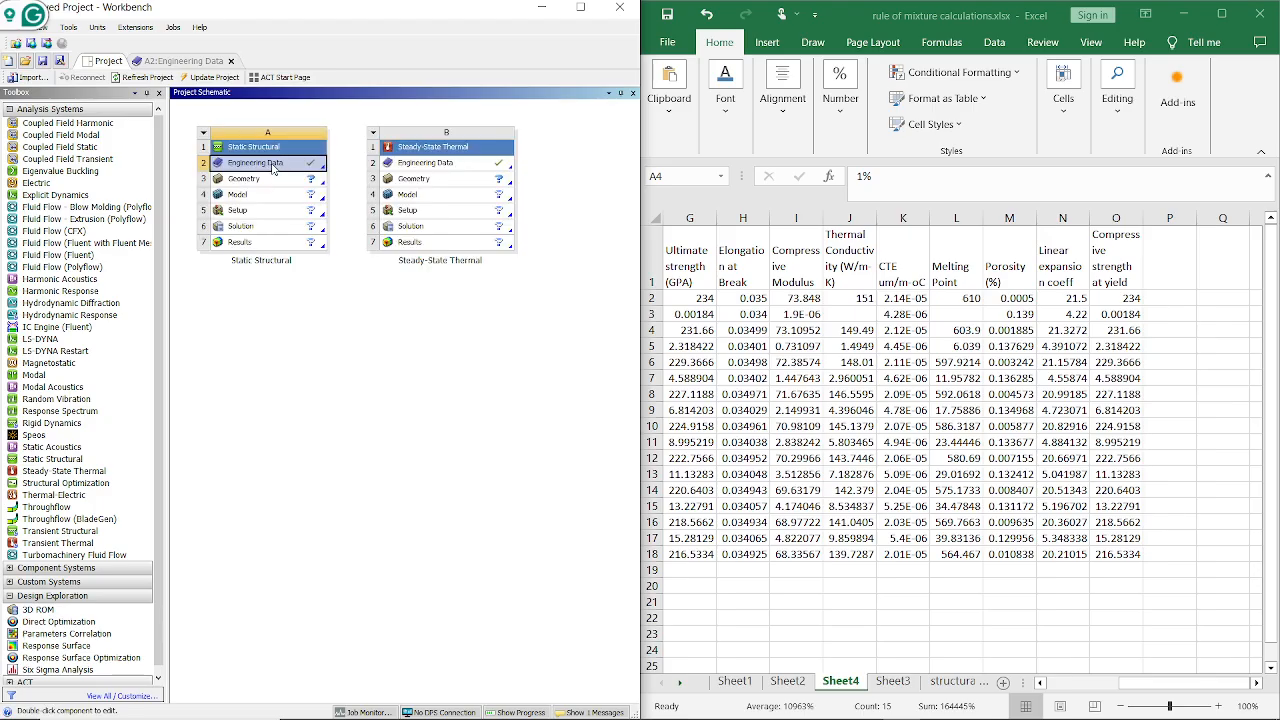
drag(240, 169, 411, 158)
double_click(265, 171)
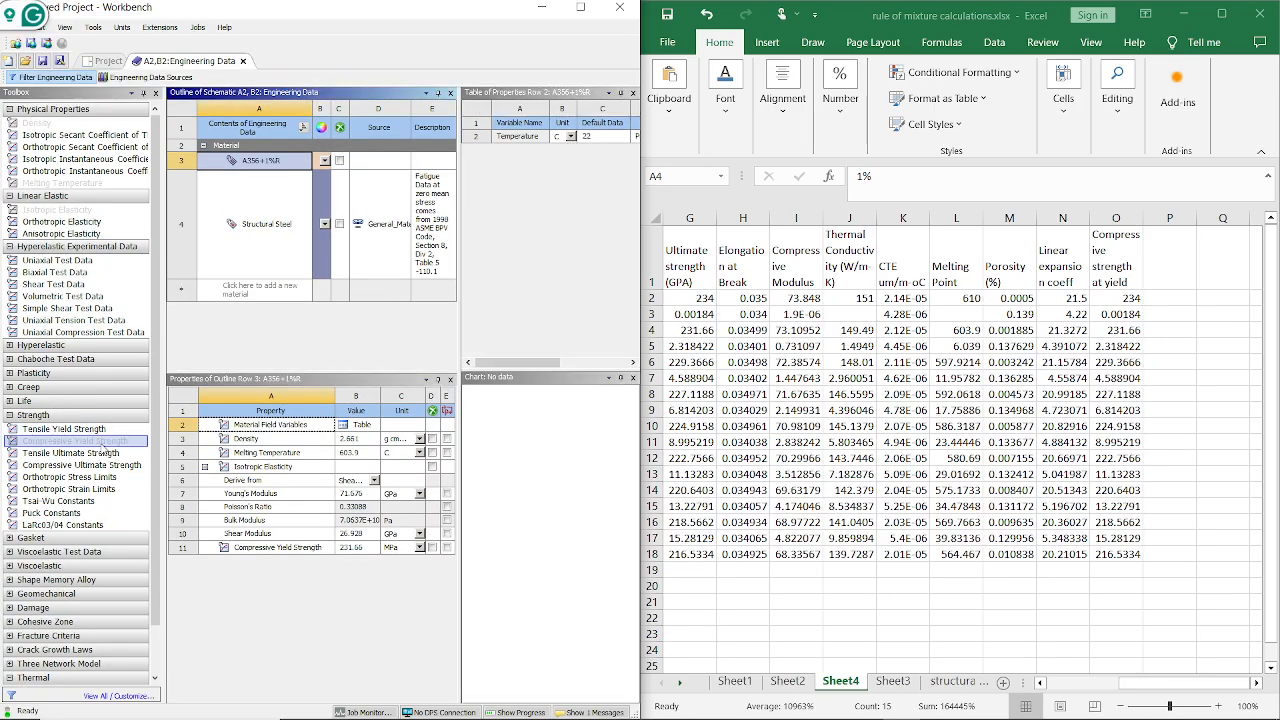
Add the Isotropic Thermal Conductivity property to the A356+1%R material
scroll(105, 452, down, 1)
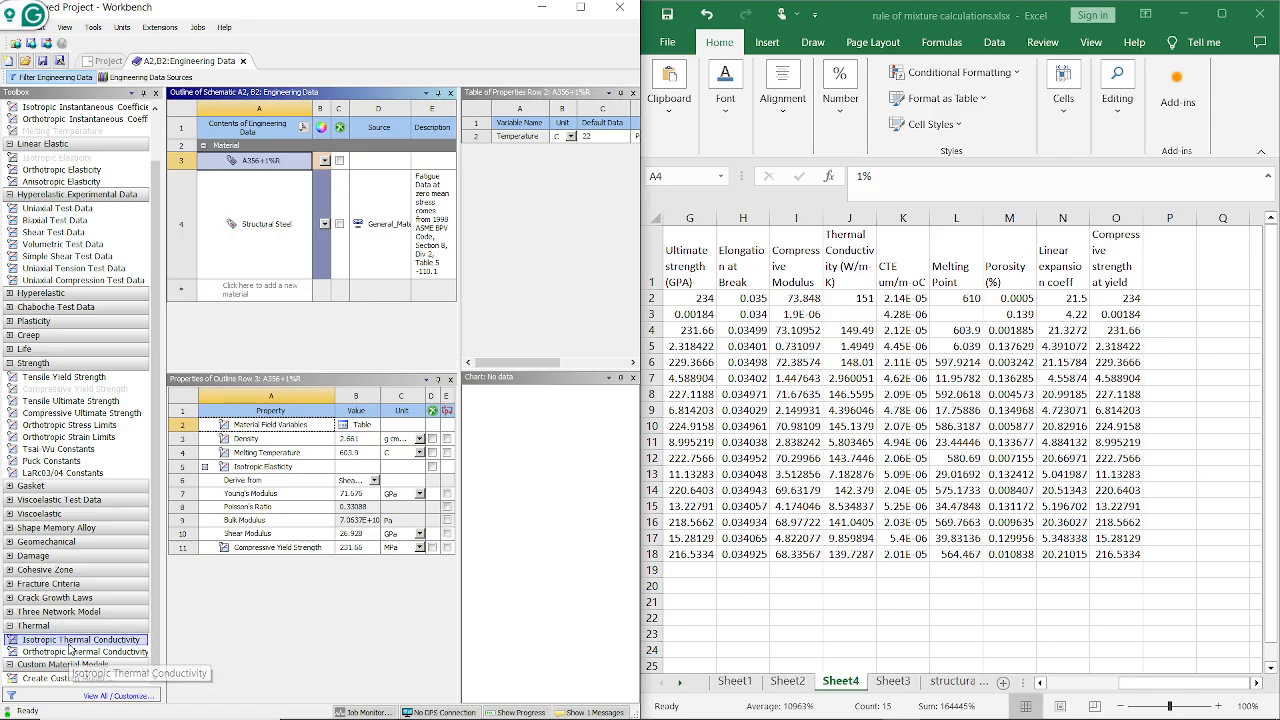
click(70, 645)
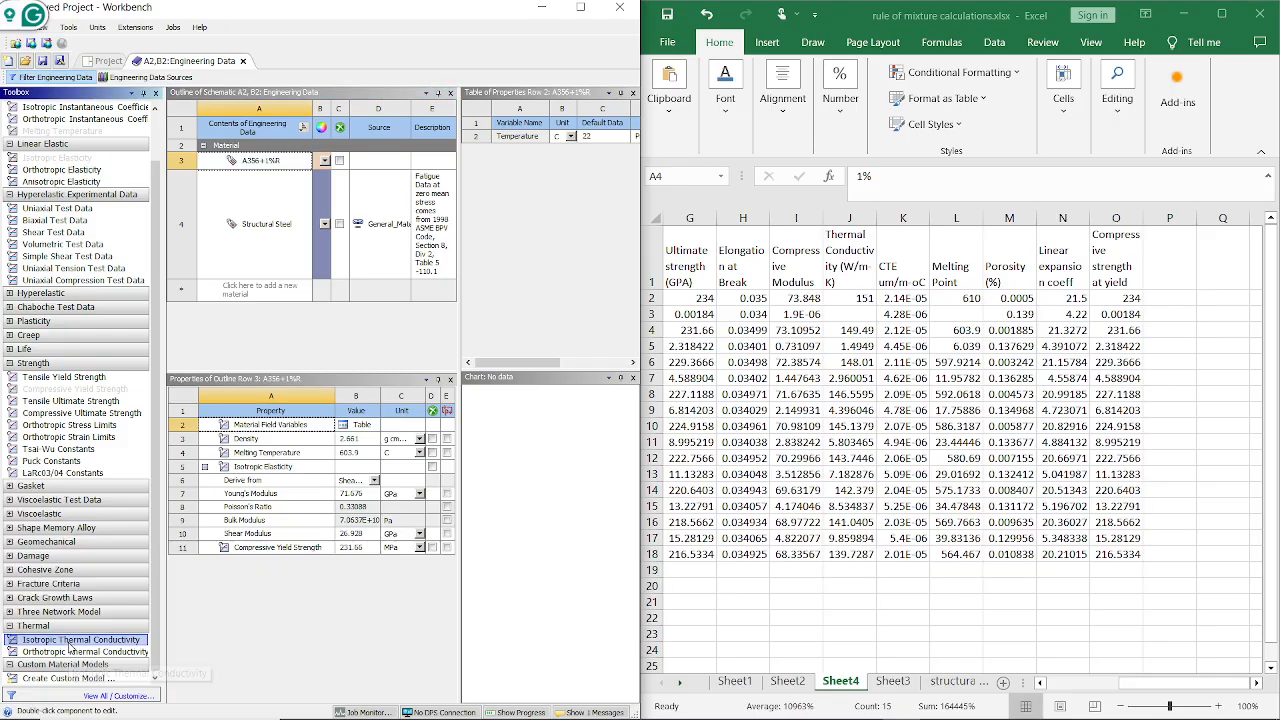
drag(198, 626, 298, 571)
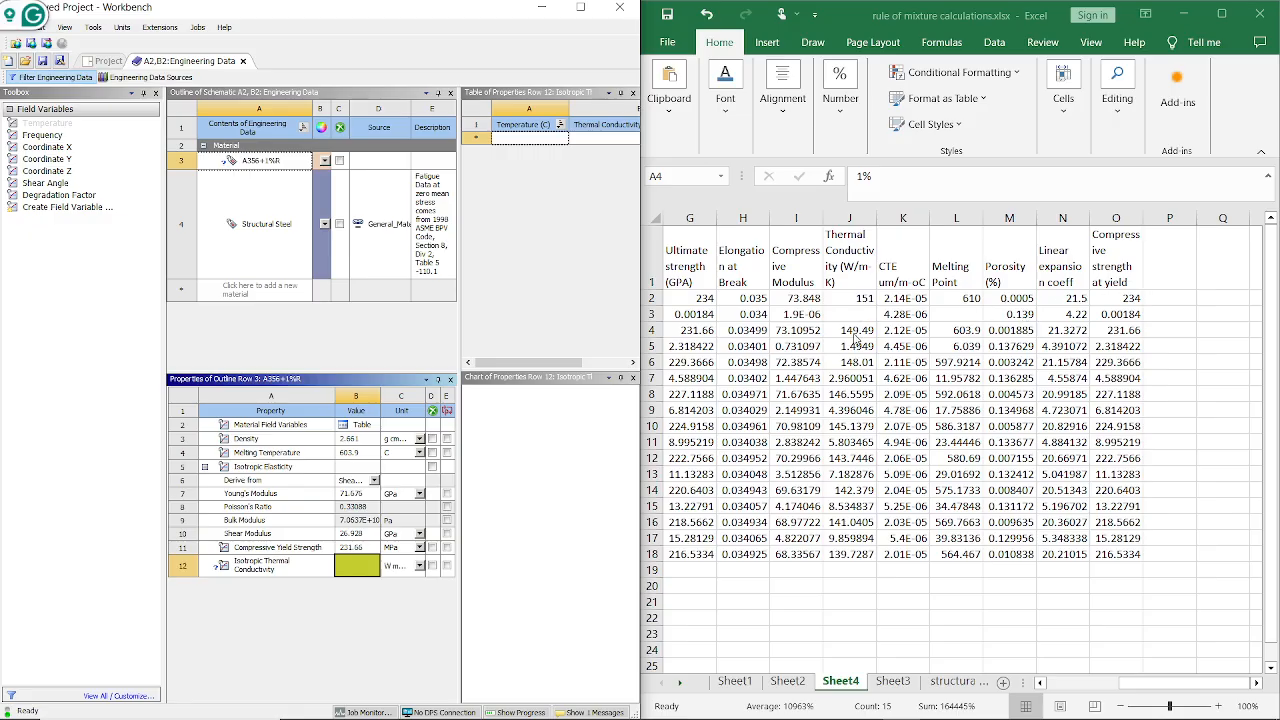
Set the isotropic thermal conductivity of the A356+1%R material to 149.49 W m^-1 C^-1 and review the available units
click(345, 569)
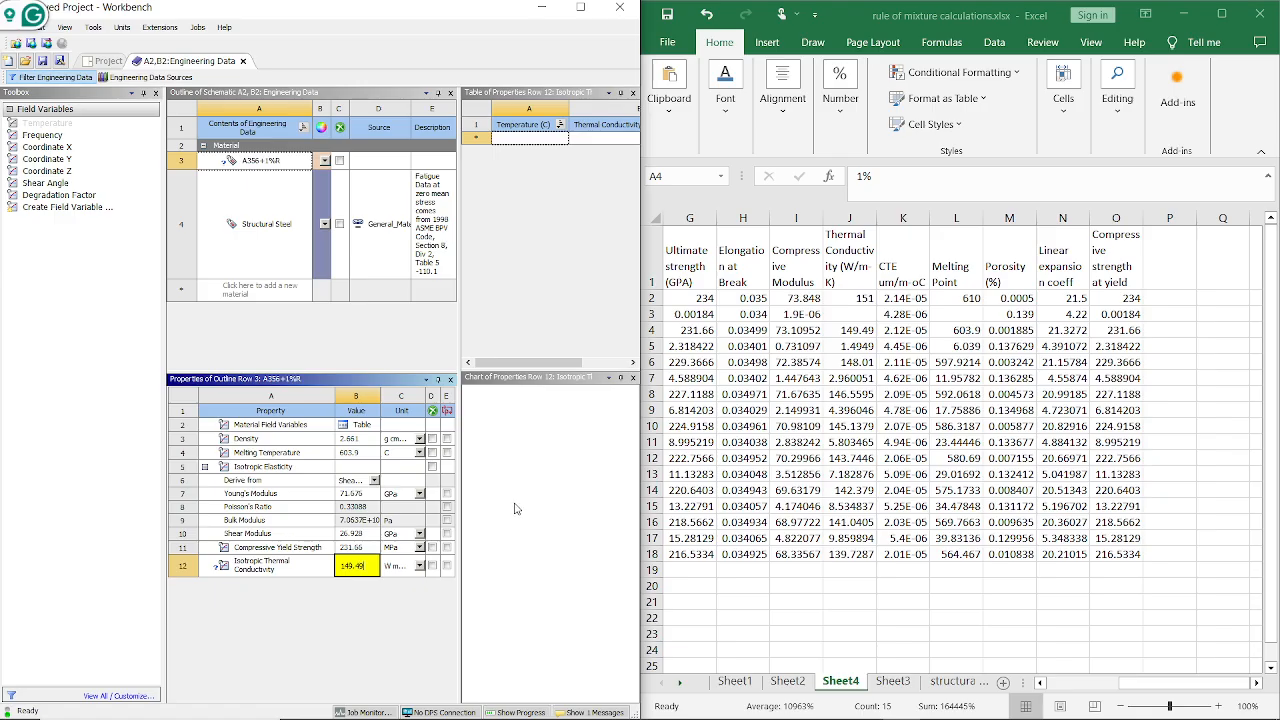
key(Return)
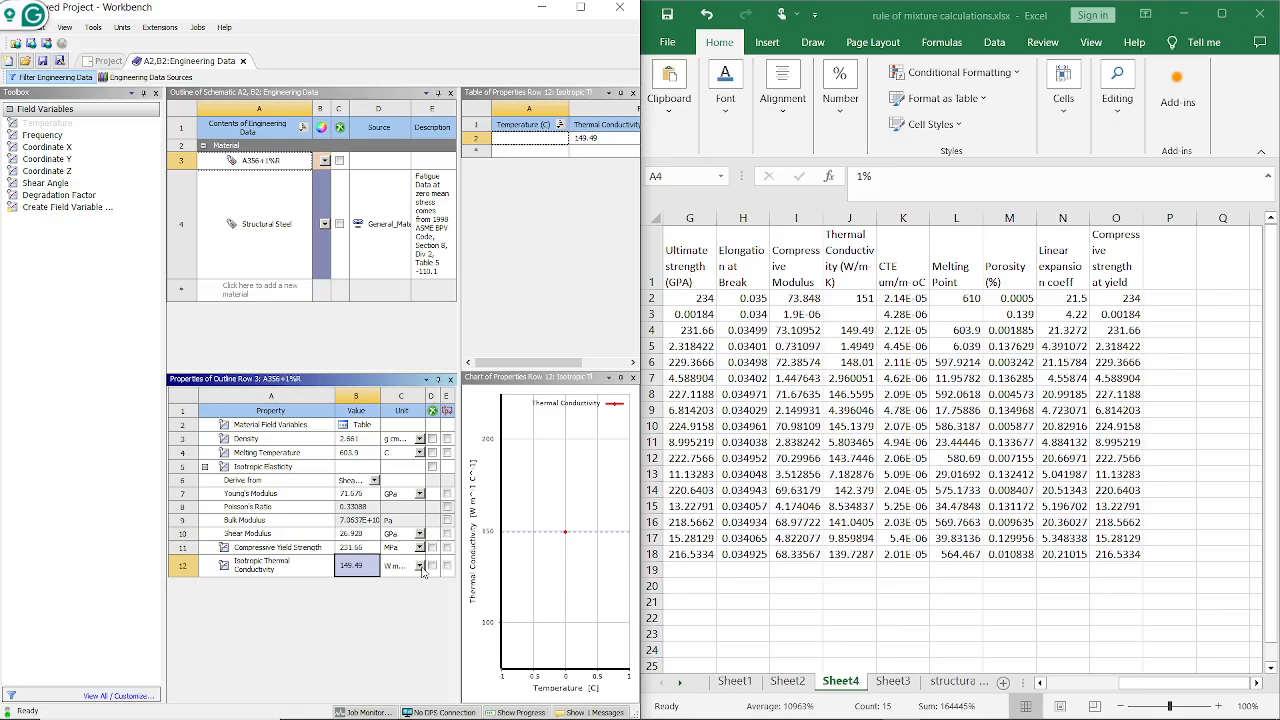
click(419, 566)
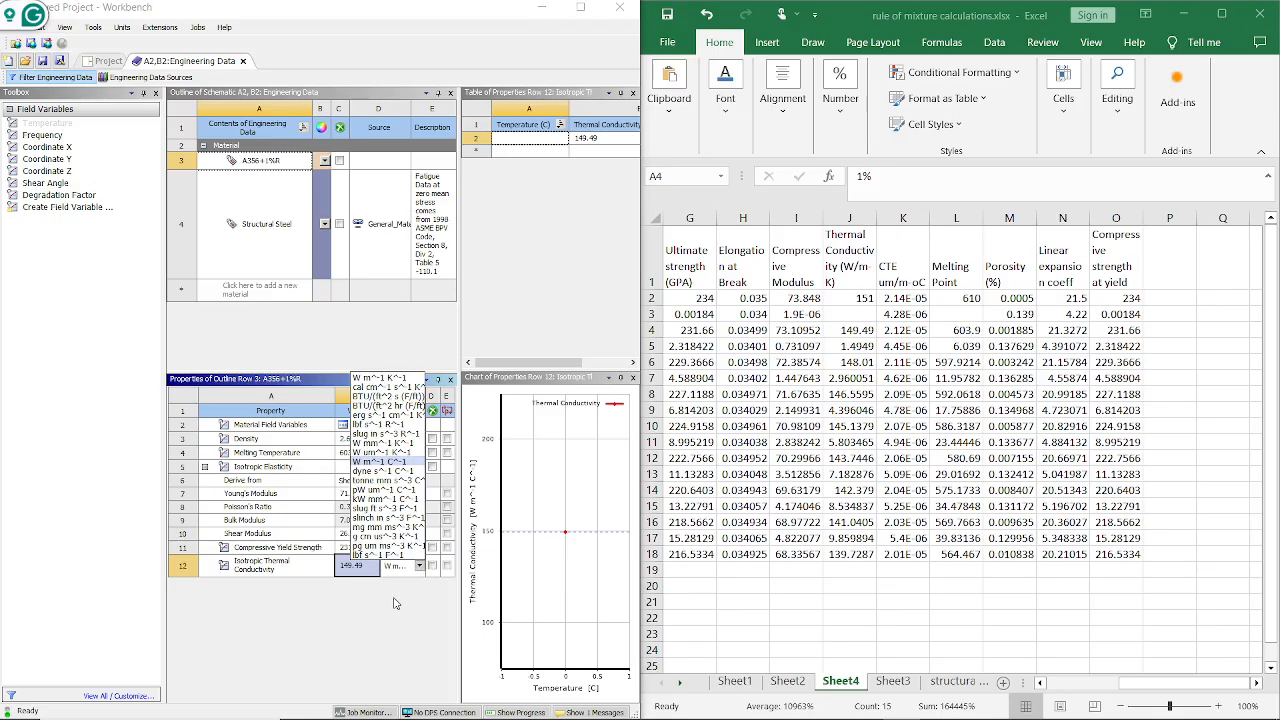
click(393, 597)
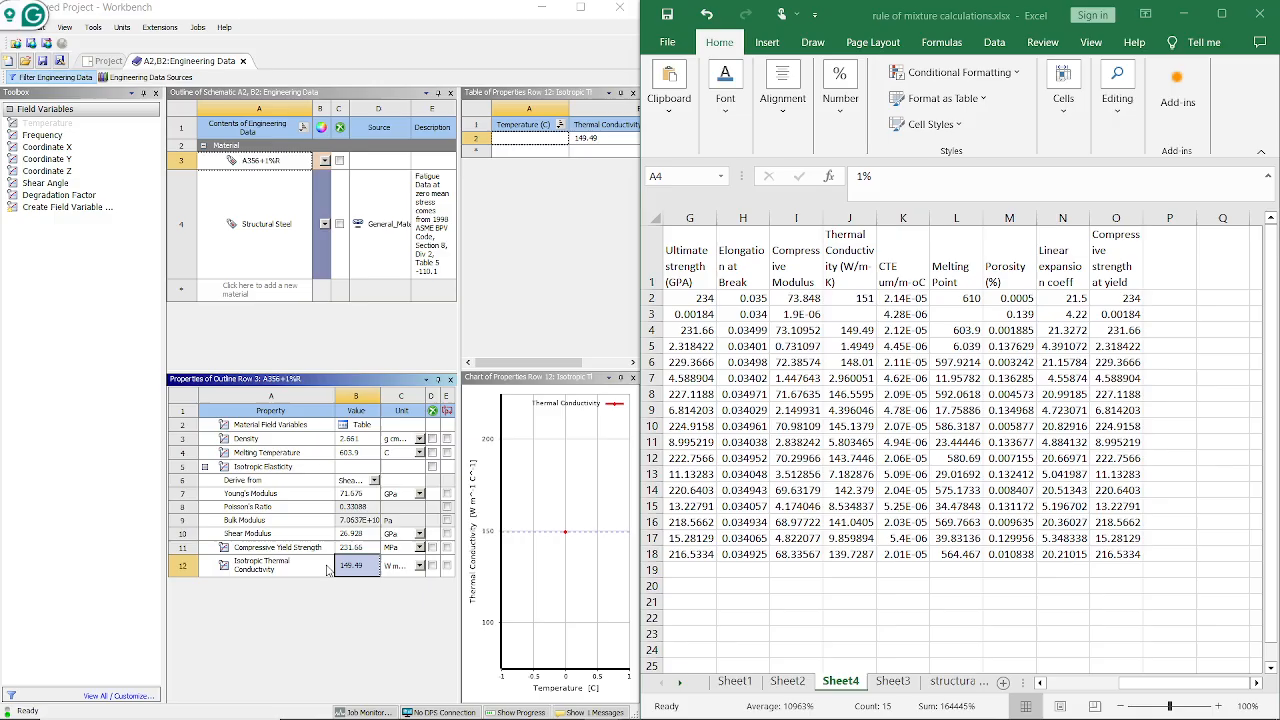
click(266, 164)
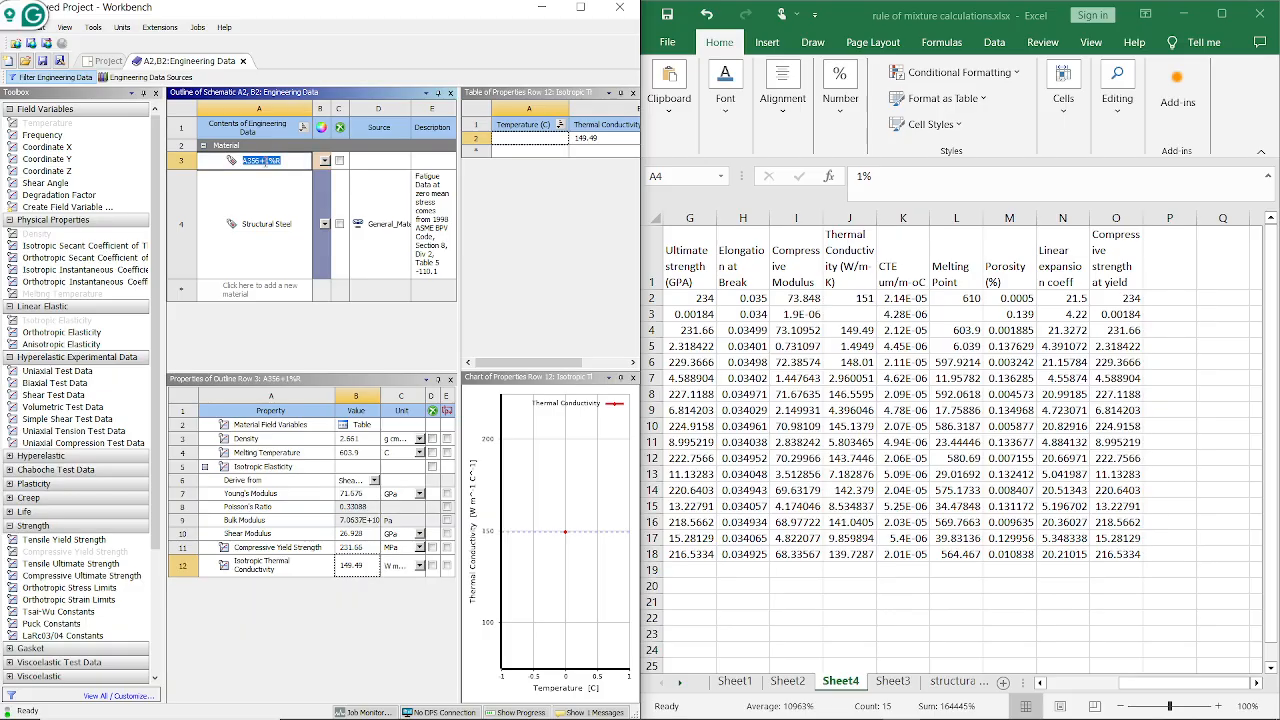
click(355, 619)
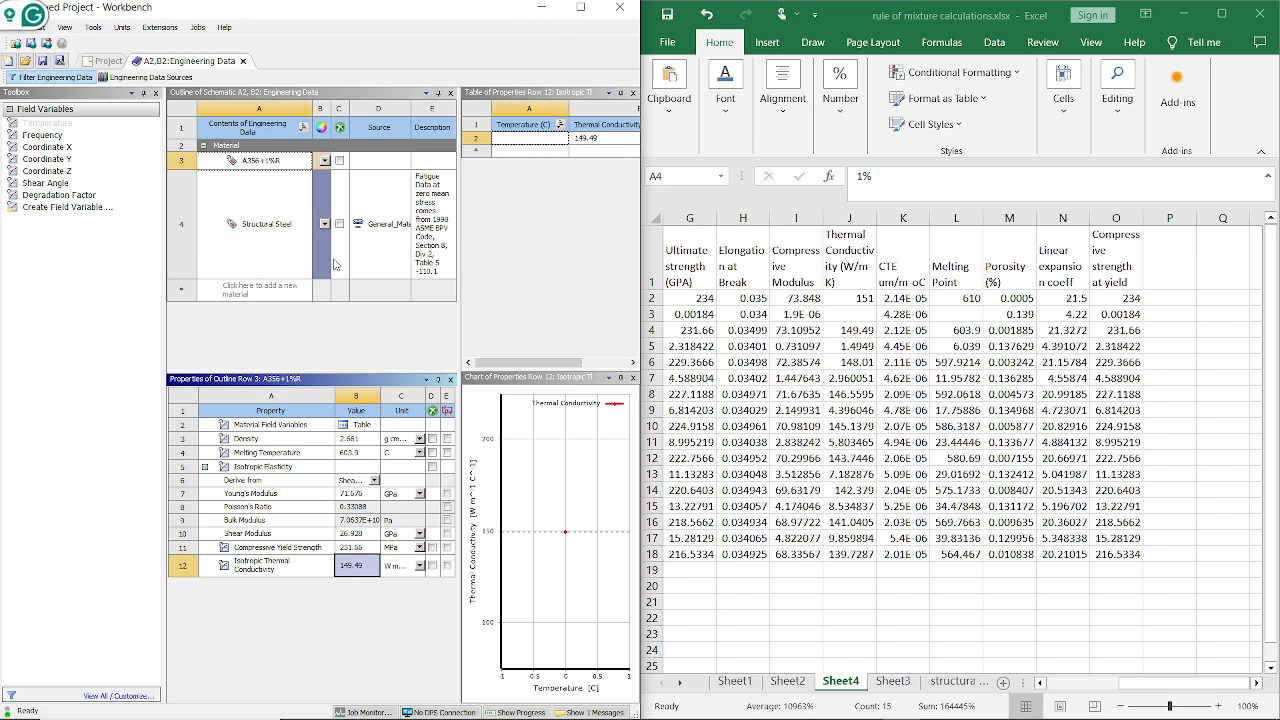
Minimize the Workbench window and look for another open window to switch to
click(541, 7)
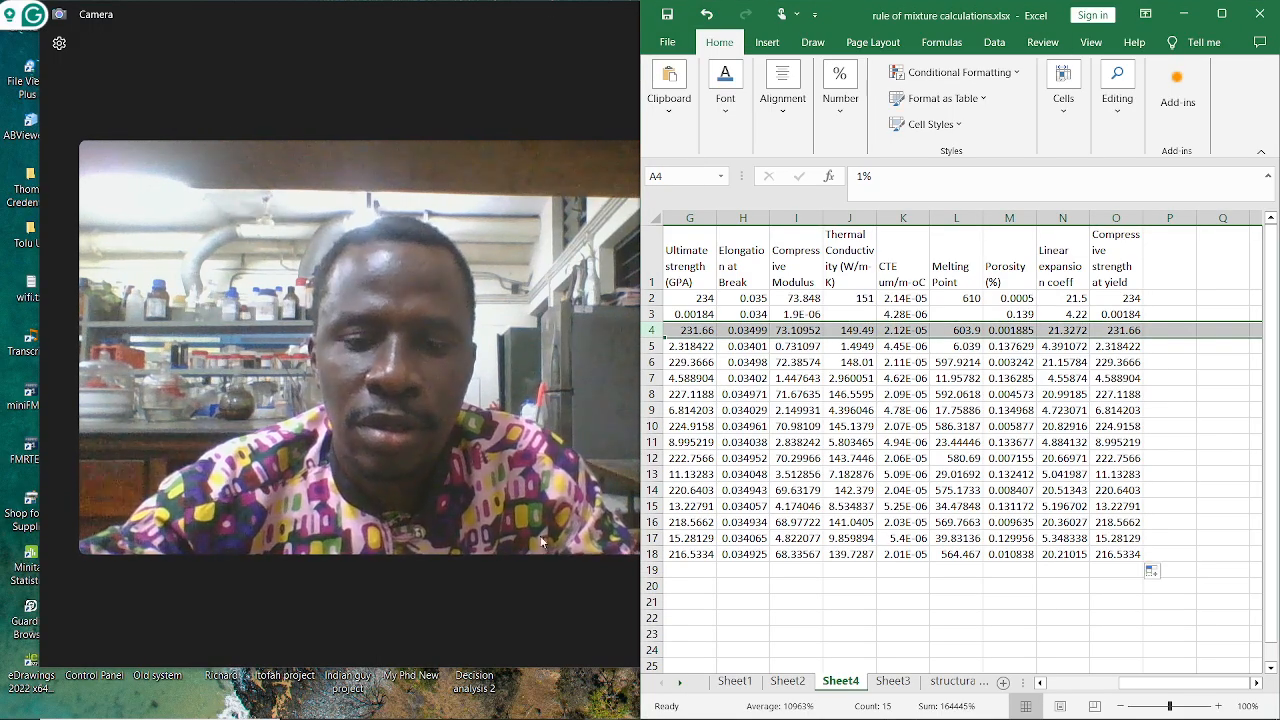
mouse_move(678, 703)
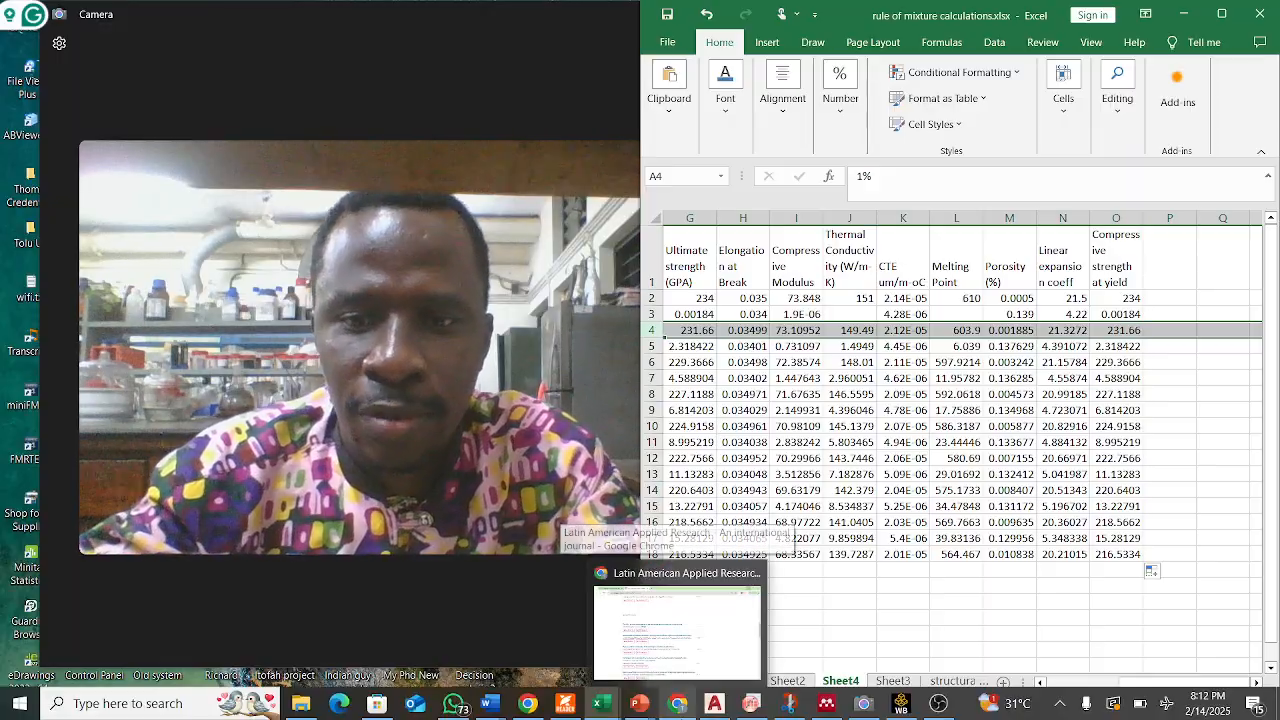